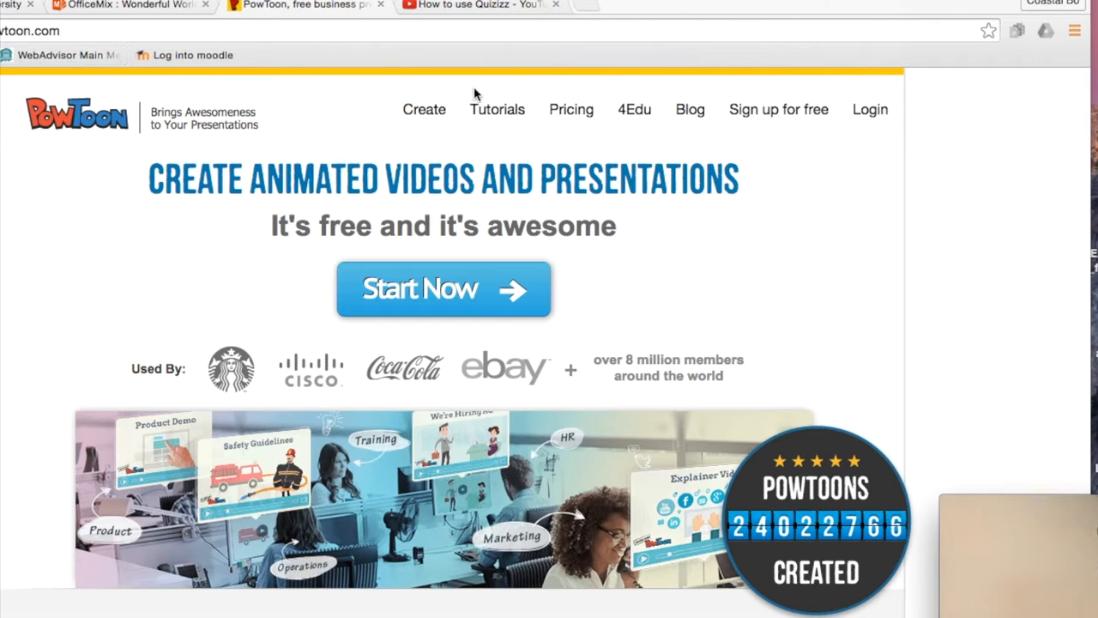
Go to the free account sign-up page from the PowToon home page.
left_click(786, 111)
Register by connecting a Google account through the G+ sign-up option.
left_click(786, 115)
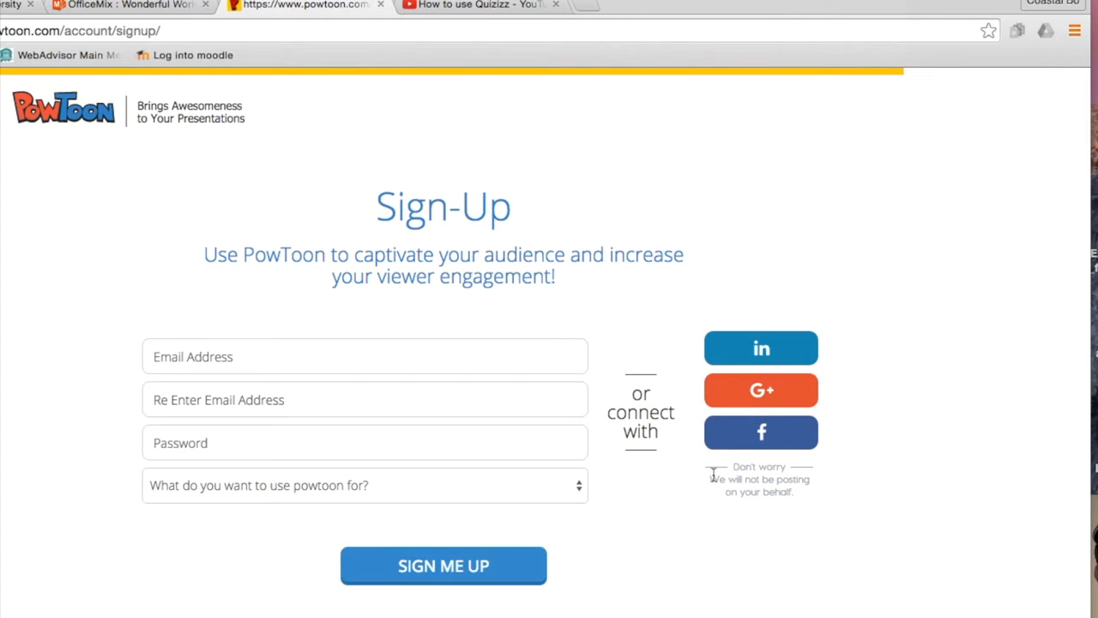
left_click(763, 395)
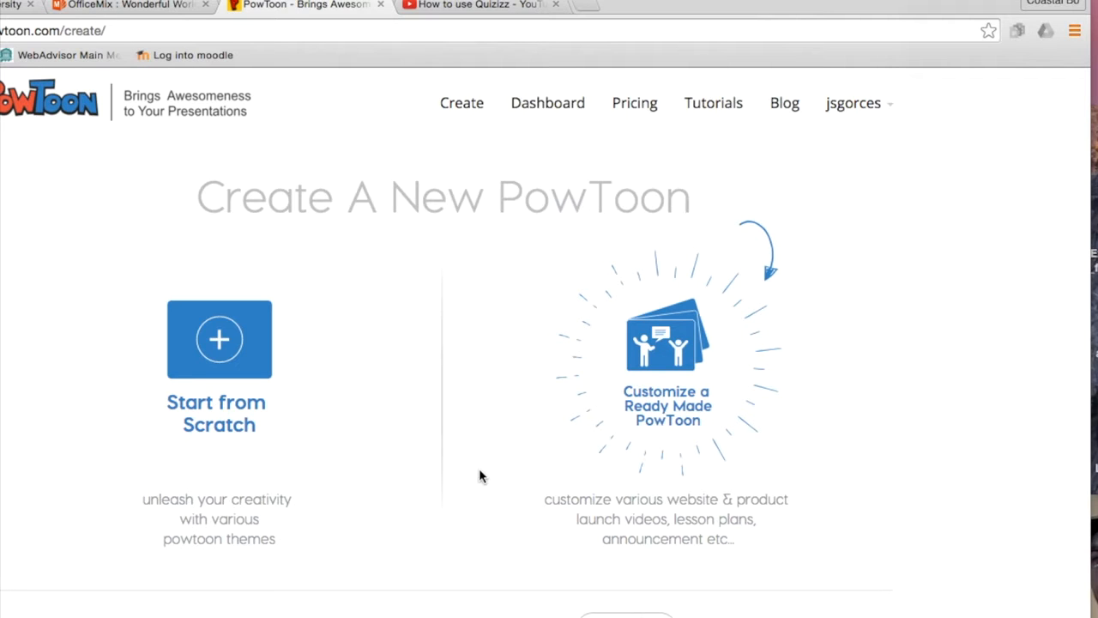
left_click(741, 6)
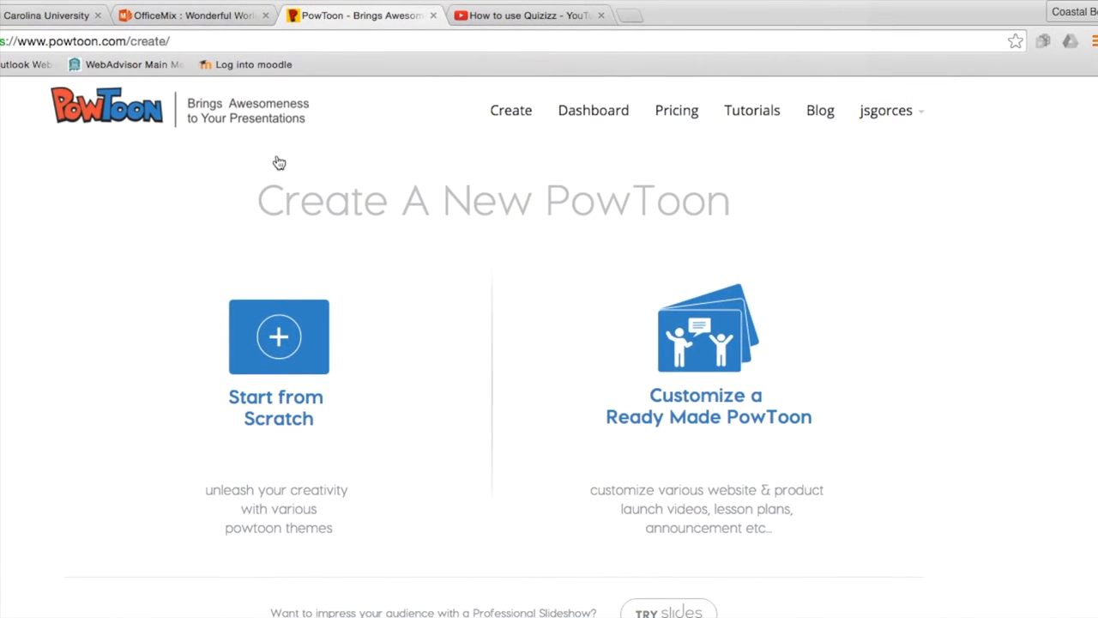
left_click(463, 102)
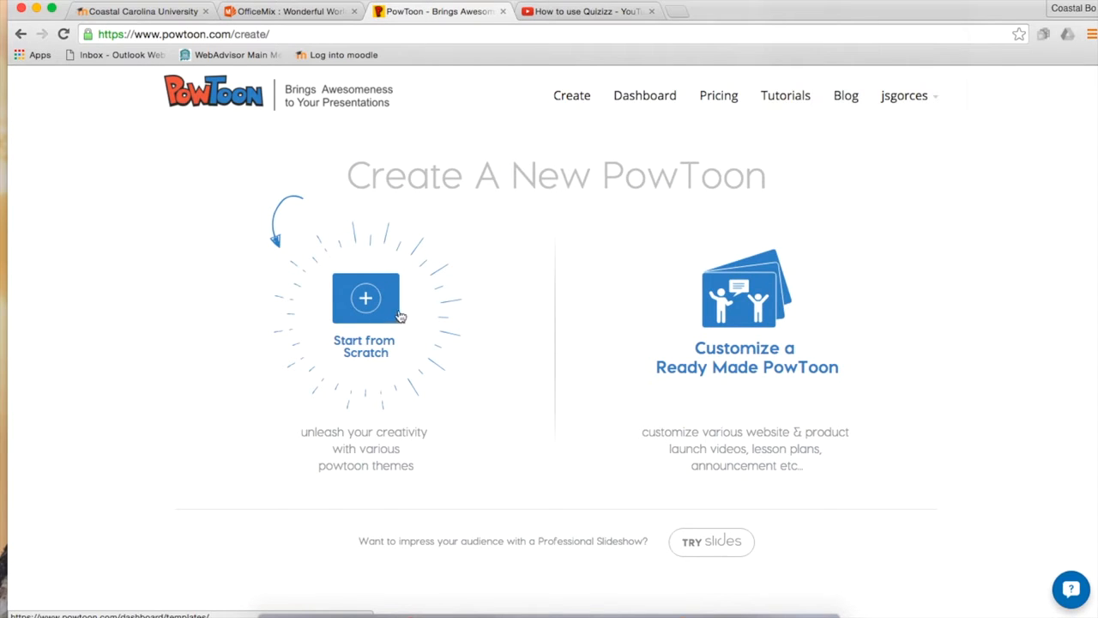
Start a PowToon from scratch and pick the Inspired by Apple theme from the gallery.
left_click(374, 324)
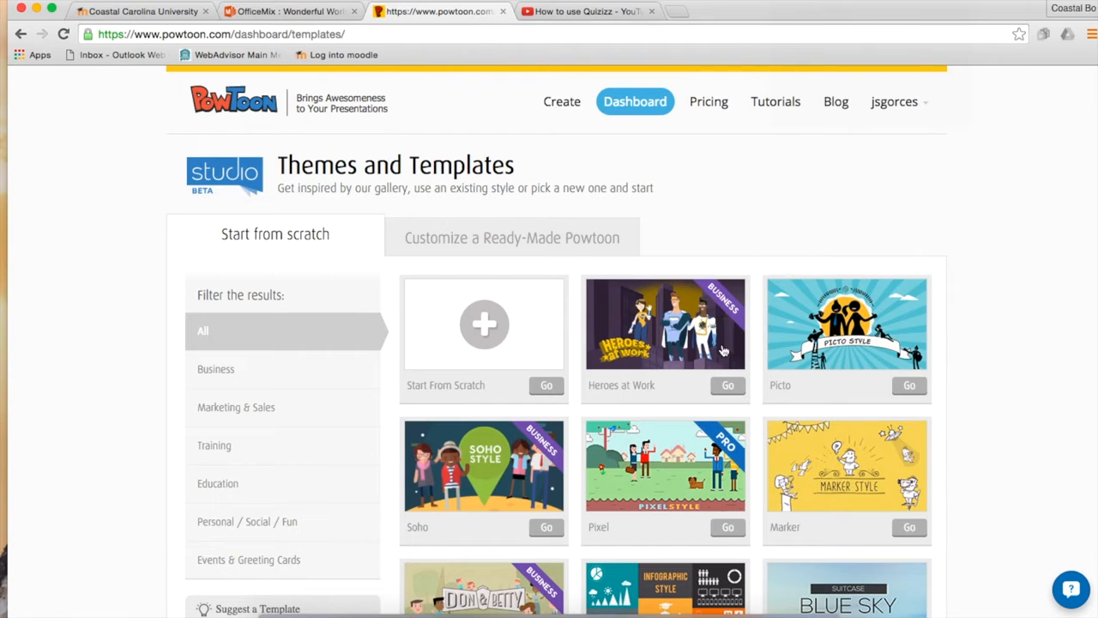
scroll(667, 438, "down", 3)
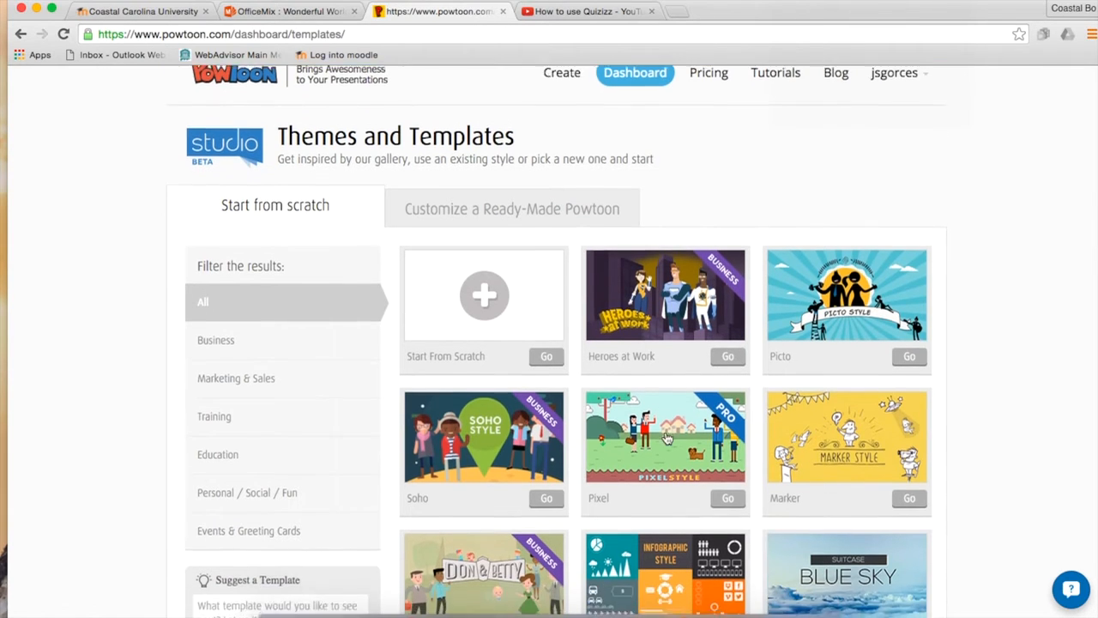
scroll(668, 439, "down", 10)
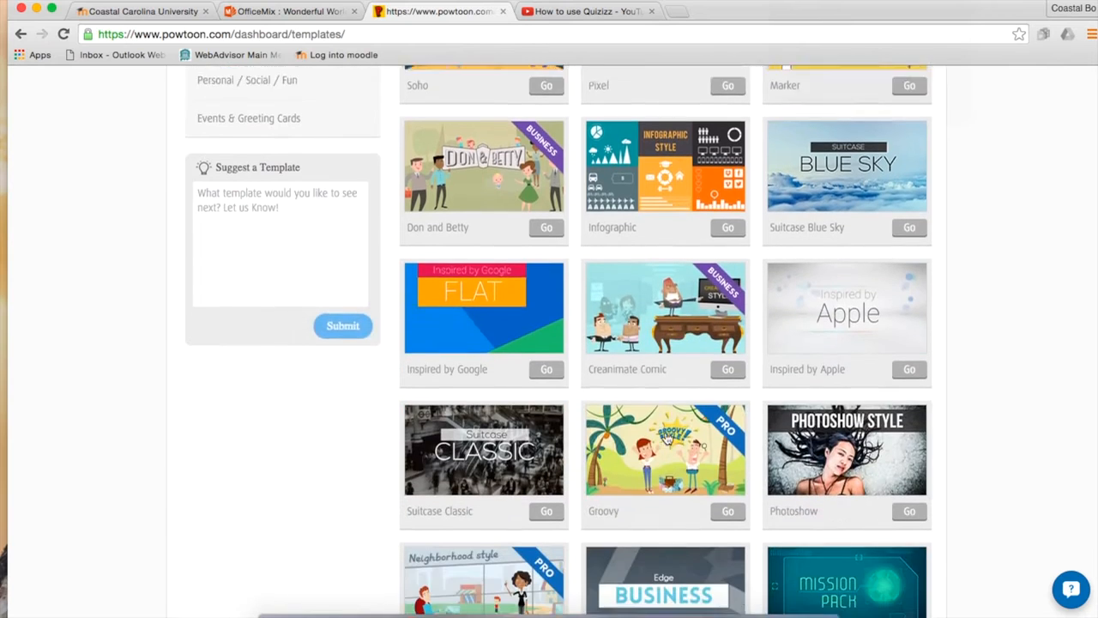
scroll(667, 438, "down", 3)
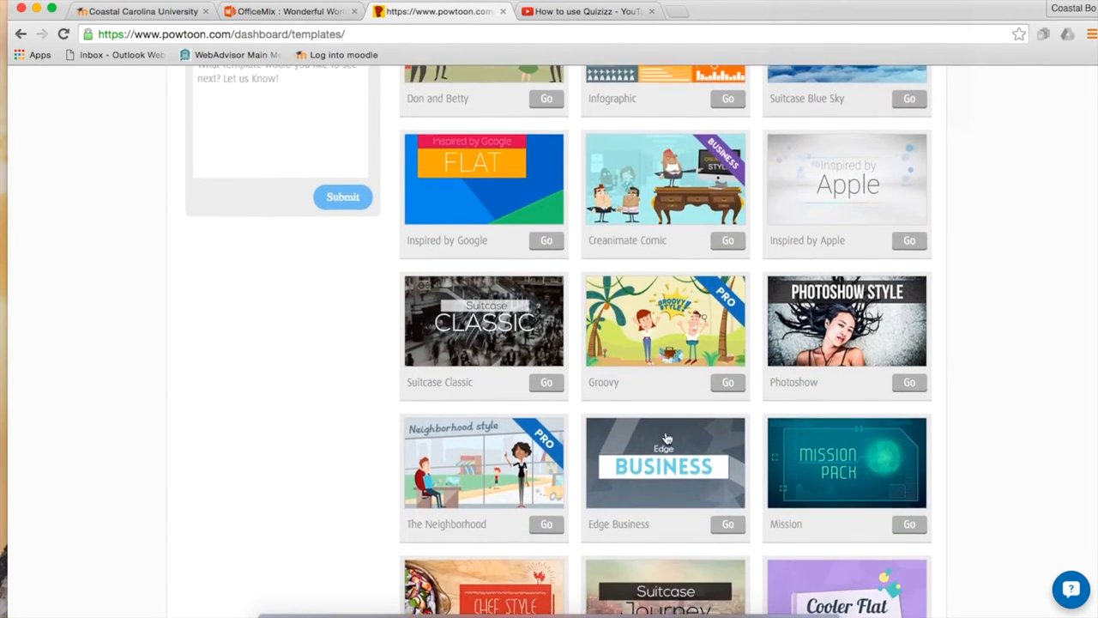
scroll(667, 438, "up", 5)
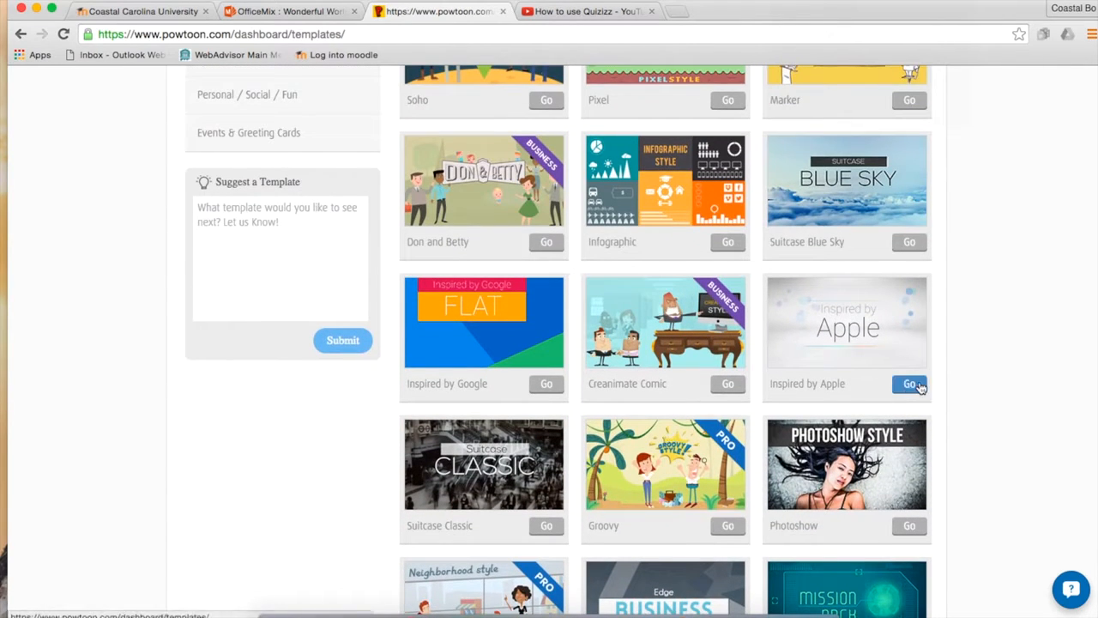
left_click(910, 385)
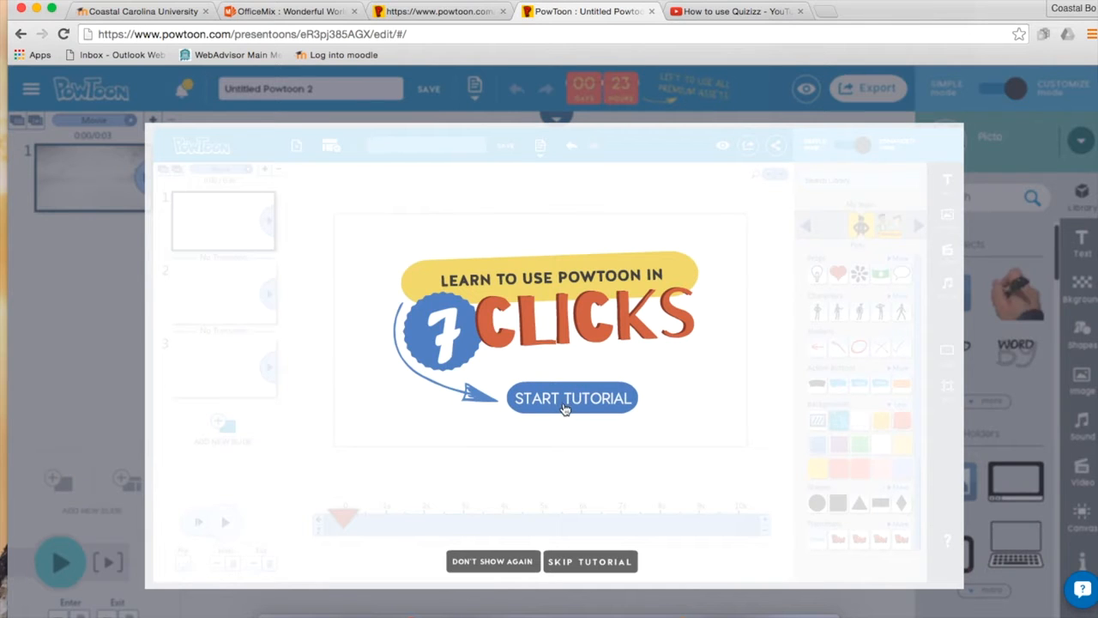
Skip the introductory tutorial and close the premium welcome-gift offer.
left_click(585, 567)
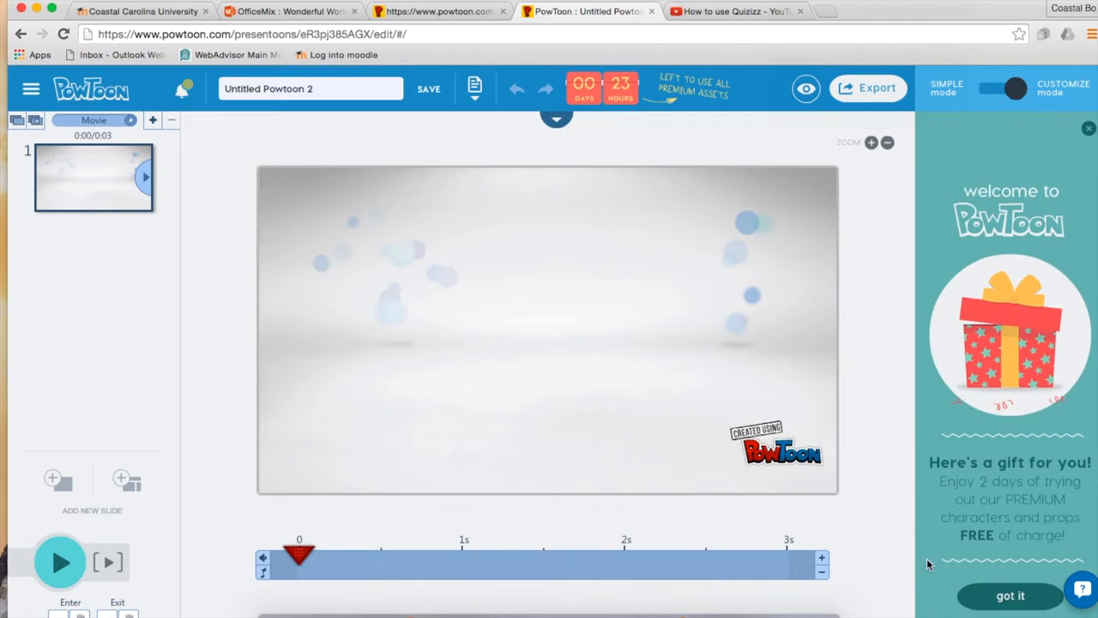
left_click(1087, 128)
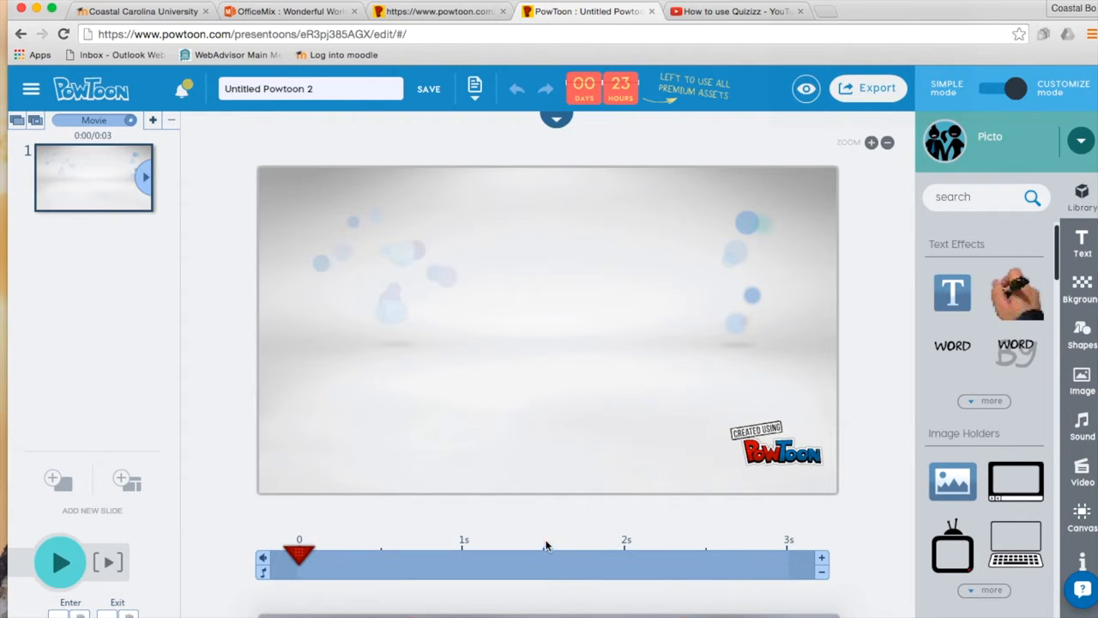
mouse_move(730, 114)
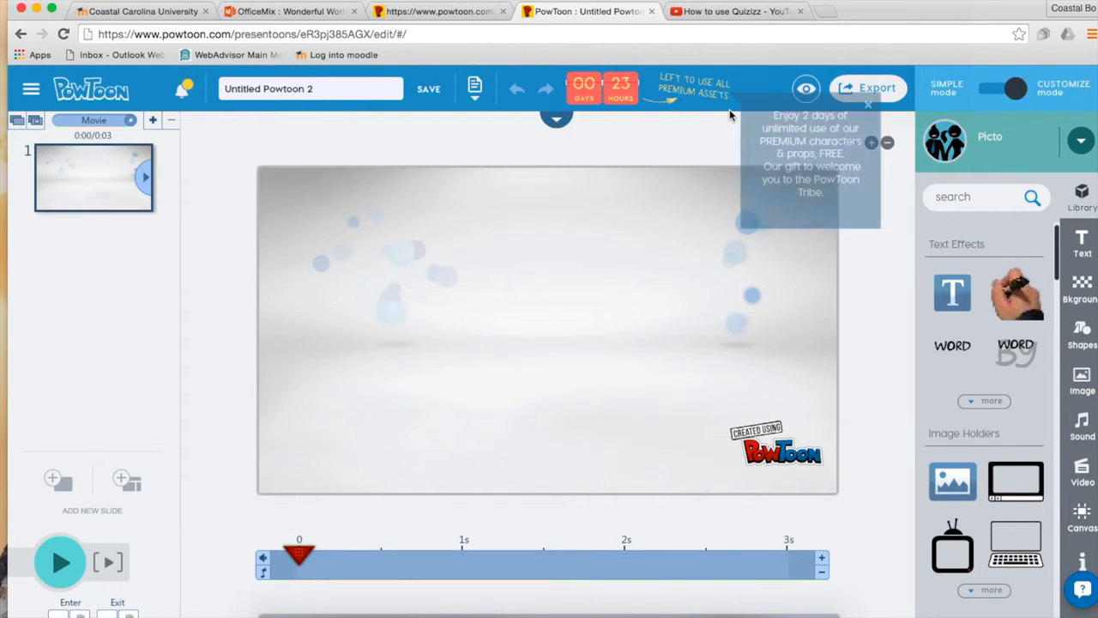
left_click(727, 17)
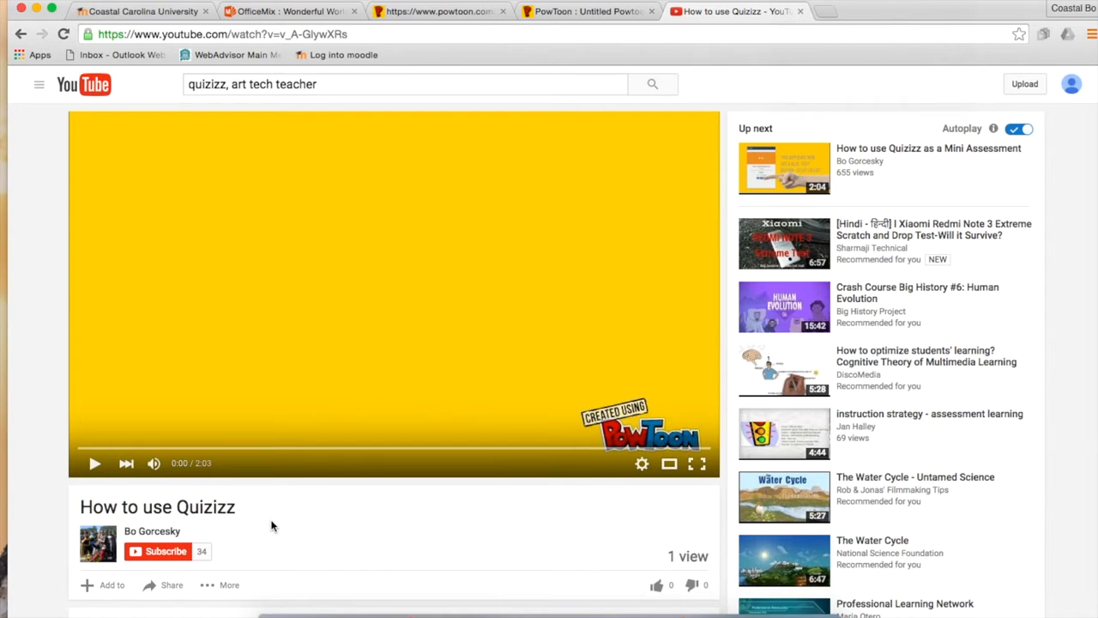
left_click(95, 464)
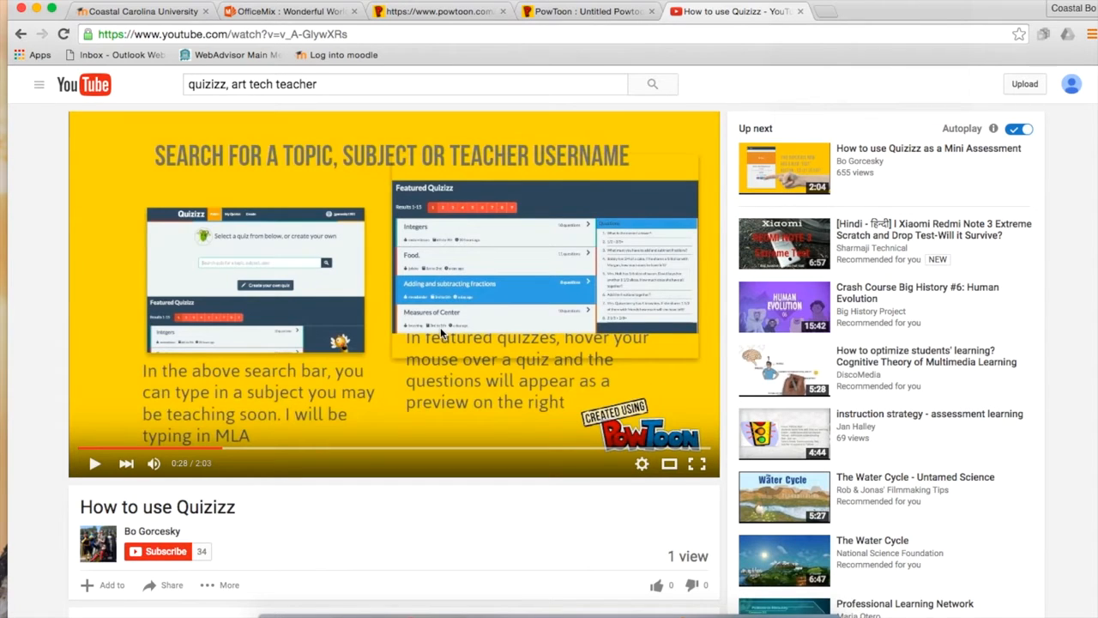
left_click_drag(911, 12, 415, 261)
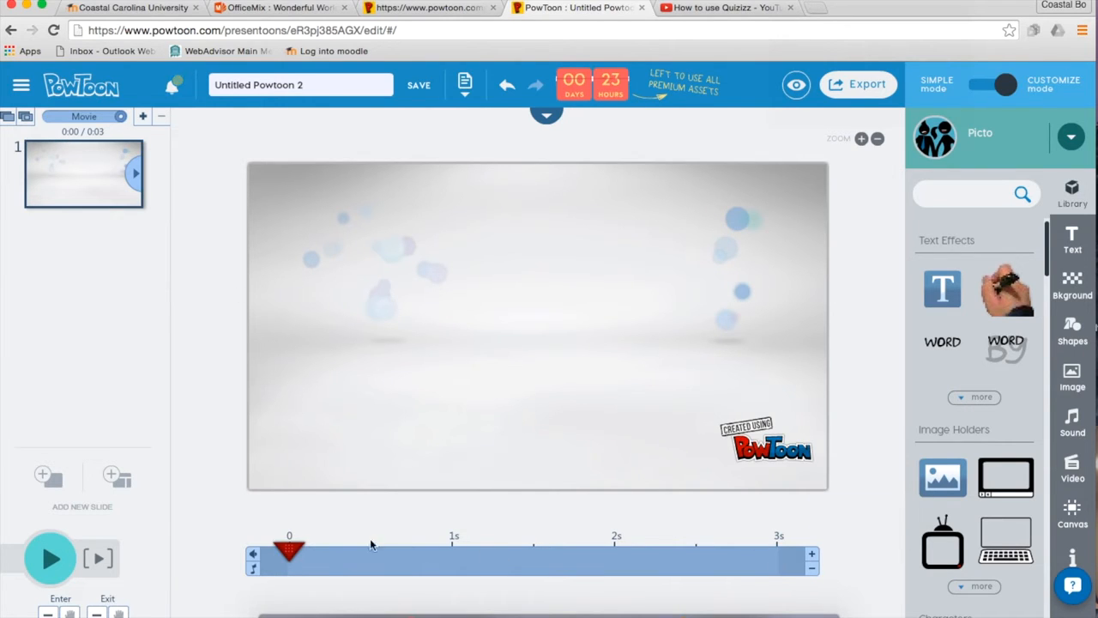
At about 1 second, search the library for 'person' and add the striped-shirt character.
left_click_drag(287, 553, 247, 536)
scroll(971, 369, "down", 1)
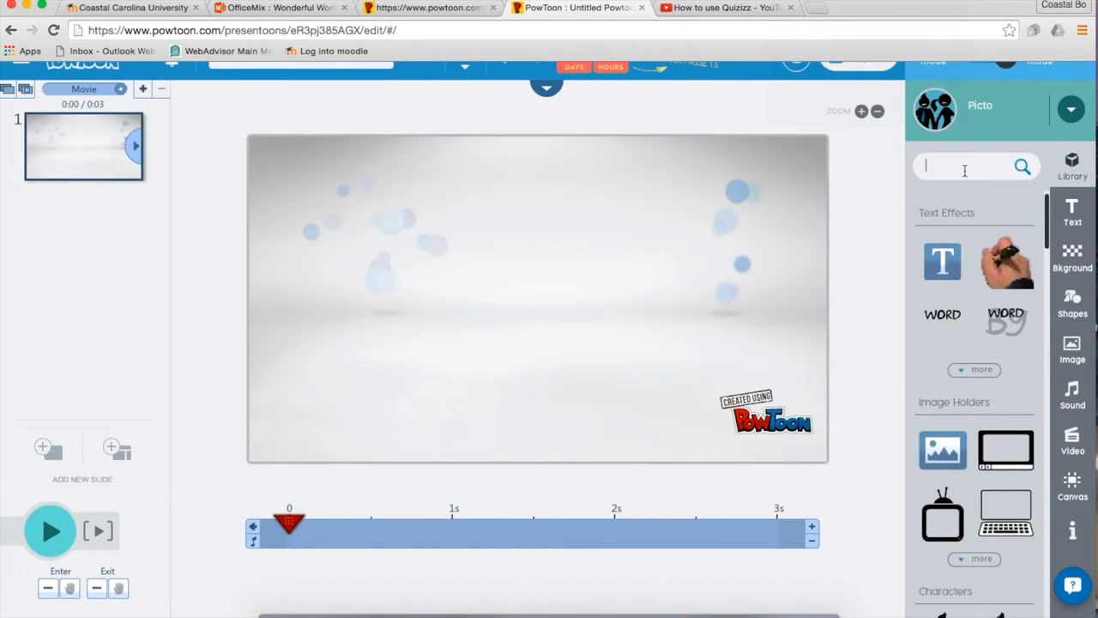
type("per")
key("Return")
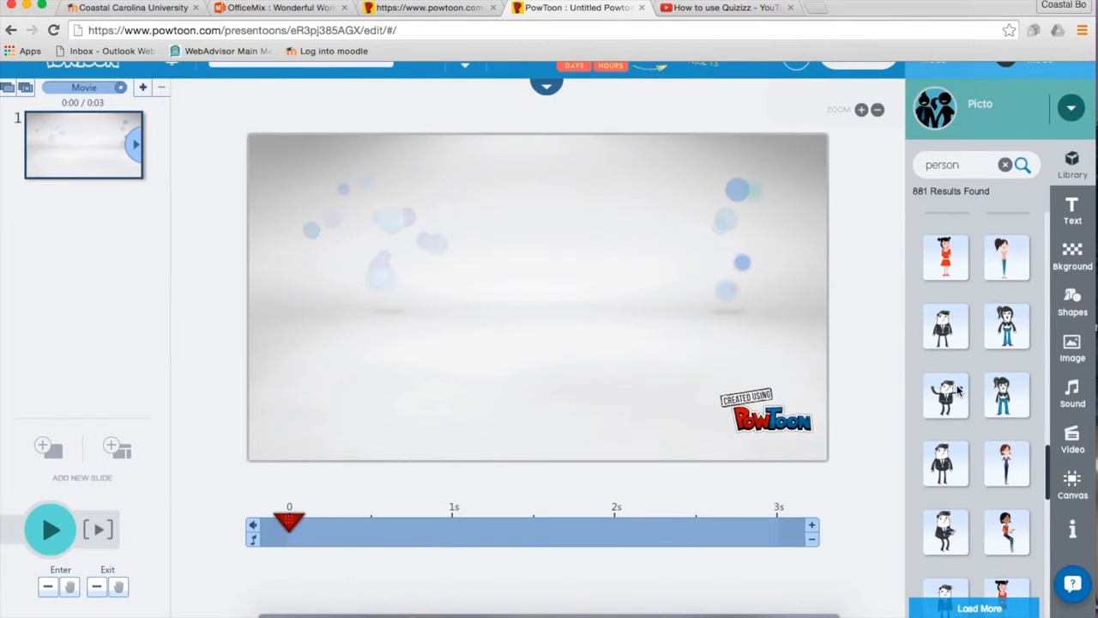
scroll(956, 382, "down", 3)
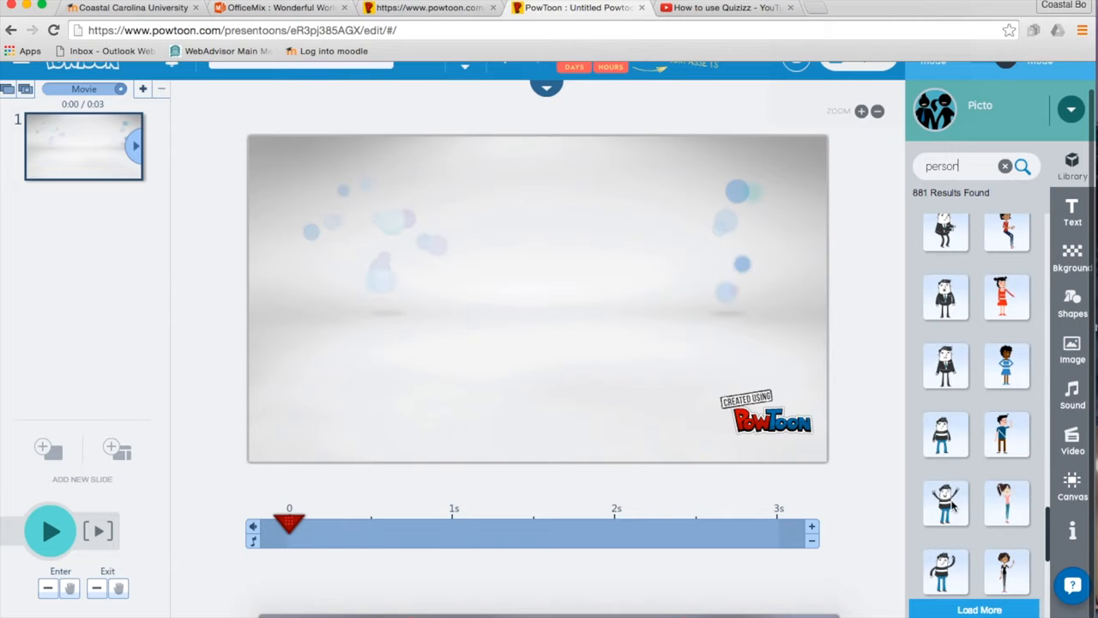
left_click(950, 509)
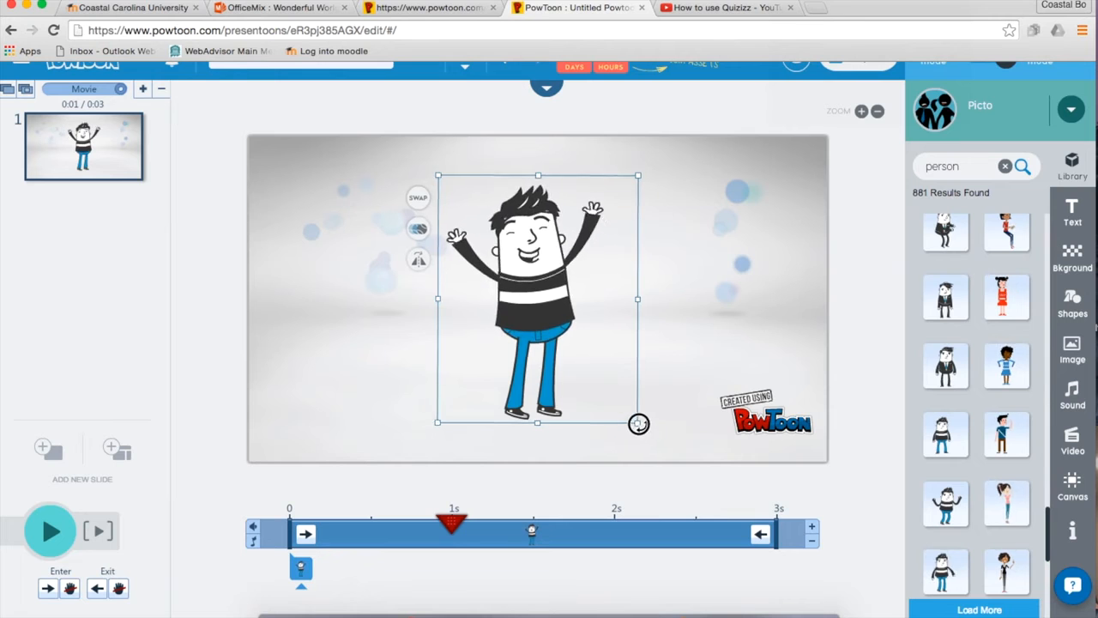
Shrink the striped-shirt character, move it lower, and scrub the timeline to preview it.
left_click_drag(628, 417, 604, 383)
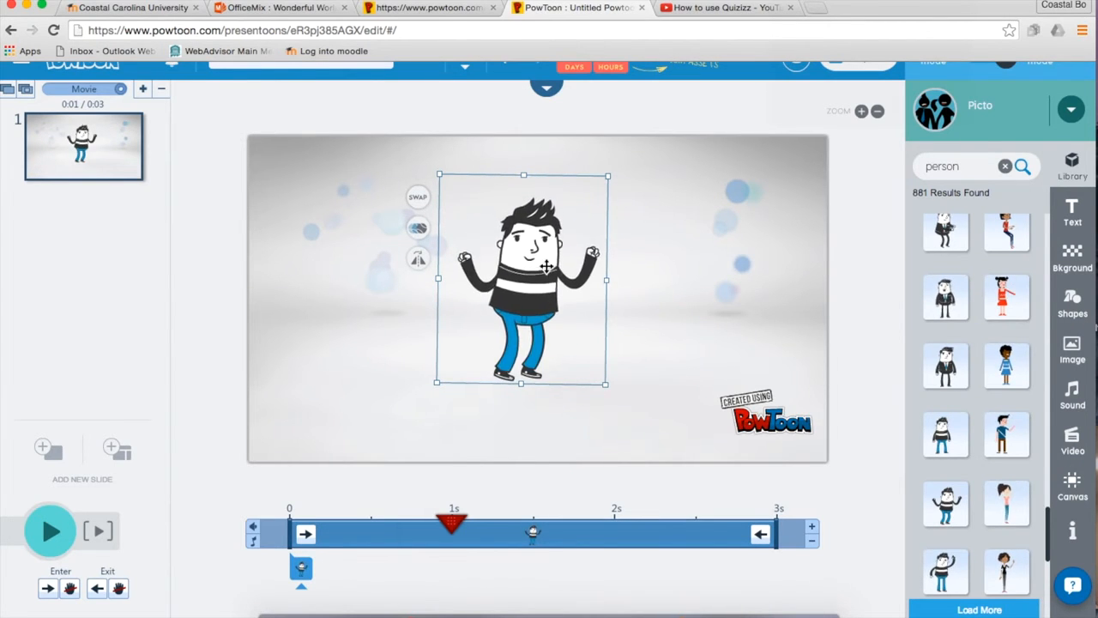
left_click_drag(522, 261, 516, 318)
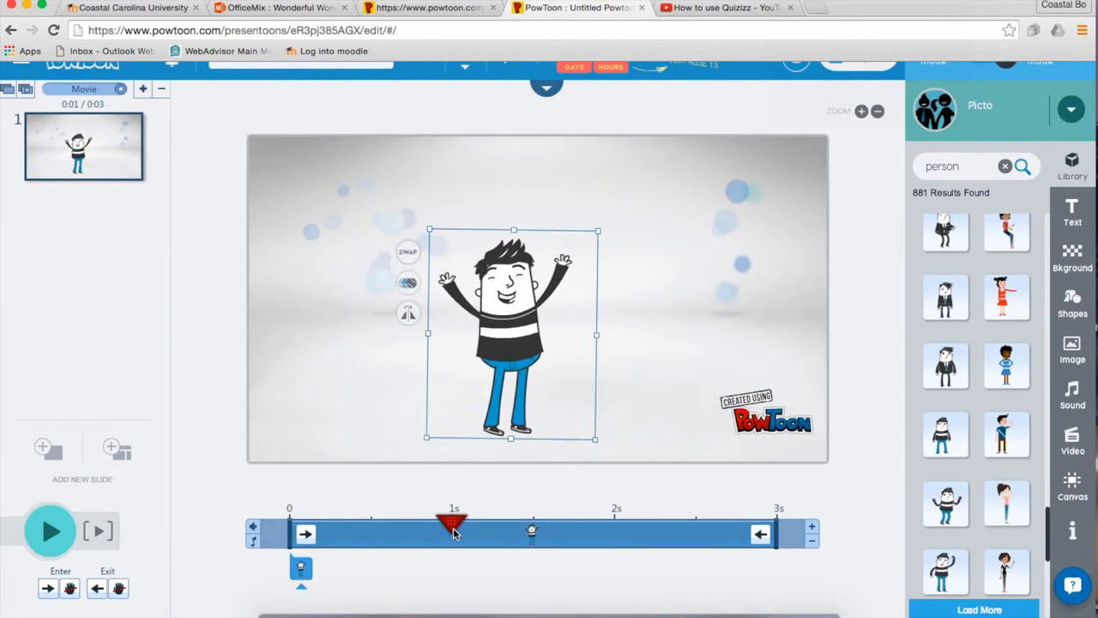
left_click_drag(452, 524, 634, 524)
left_click_drag(830, 552, 244, 532)
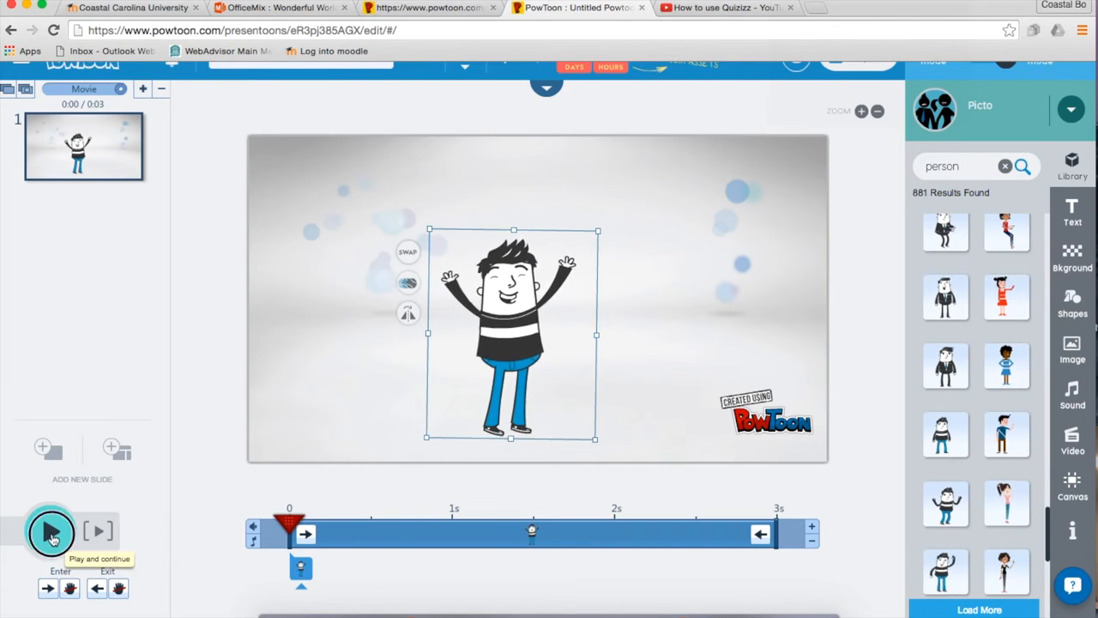
Preview the slide and delay the character's entrance to about 0.5 seconds.
left_click(51, 534)
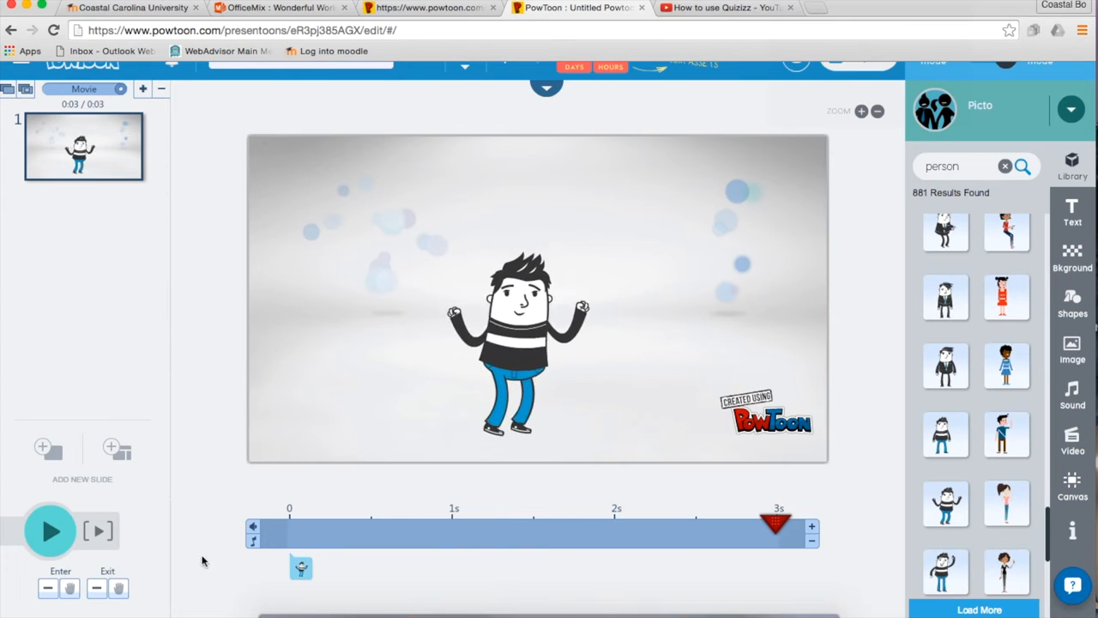
left_click(302, 571)
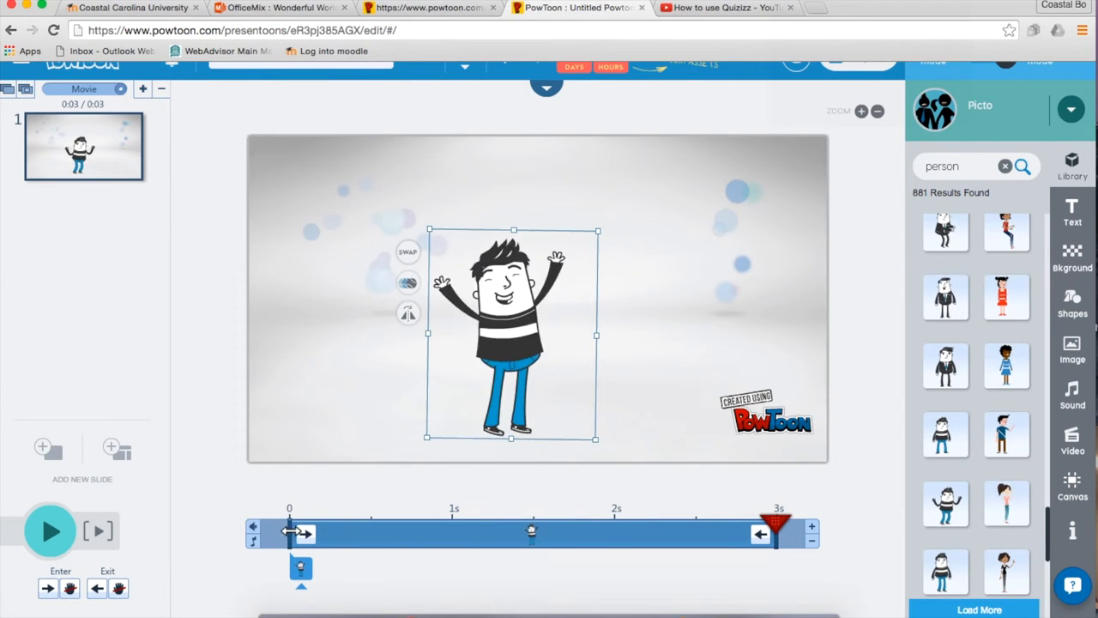
left_click_drag(288, 531, 367, 534)
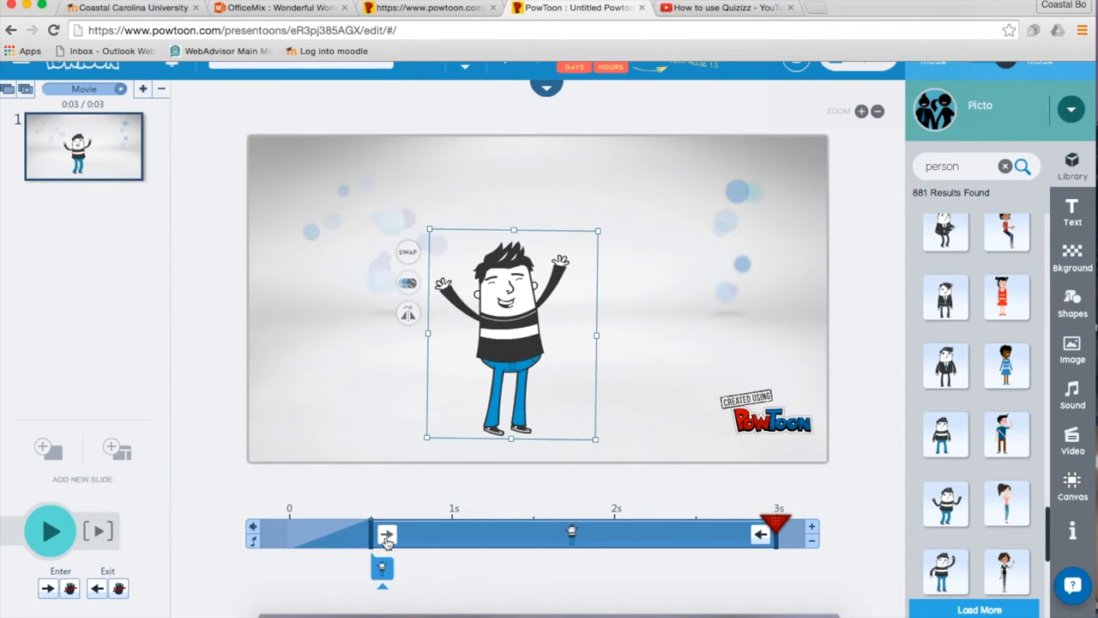
left_click(386, 535)
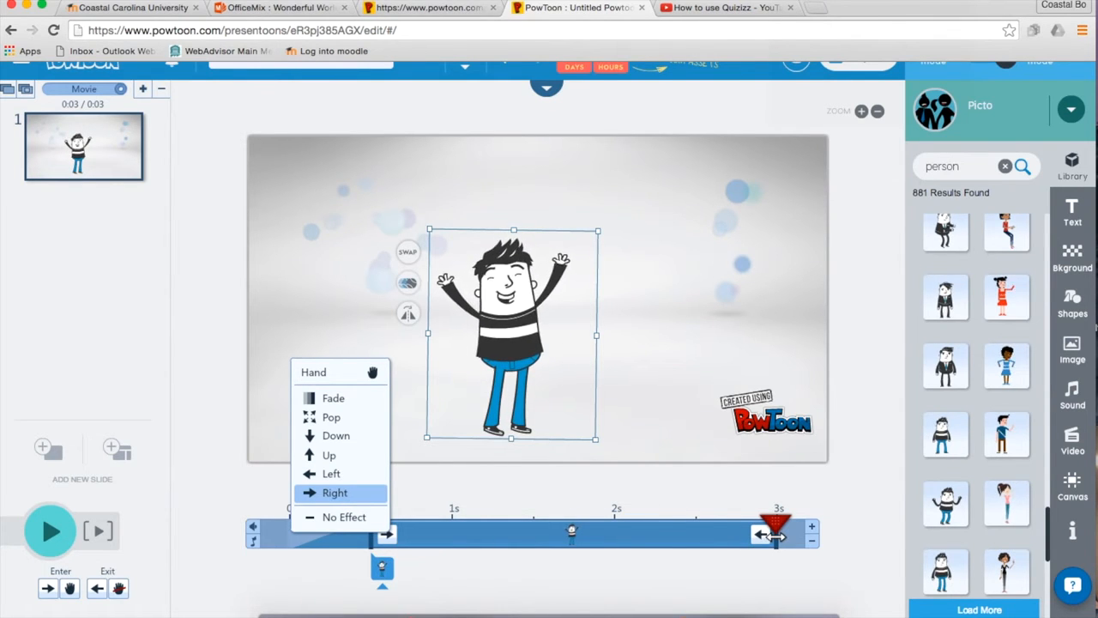
Move the character's exit to about 2.5 seconds, keeping its exit transition unchanged.
left_click_drag(766, 536, 696, 537)
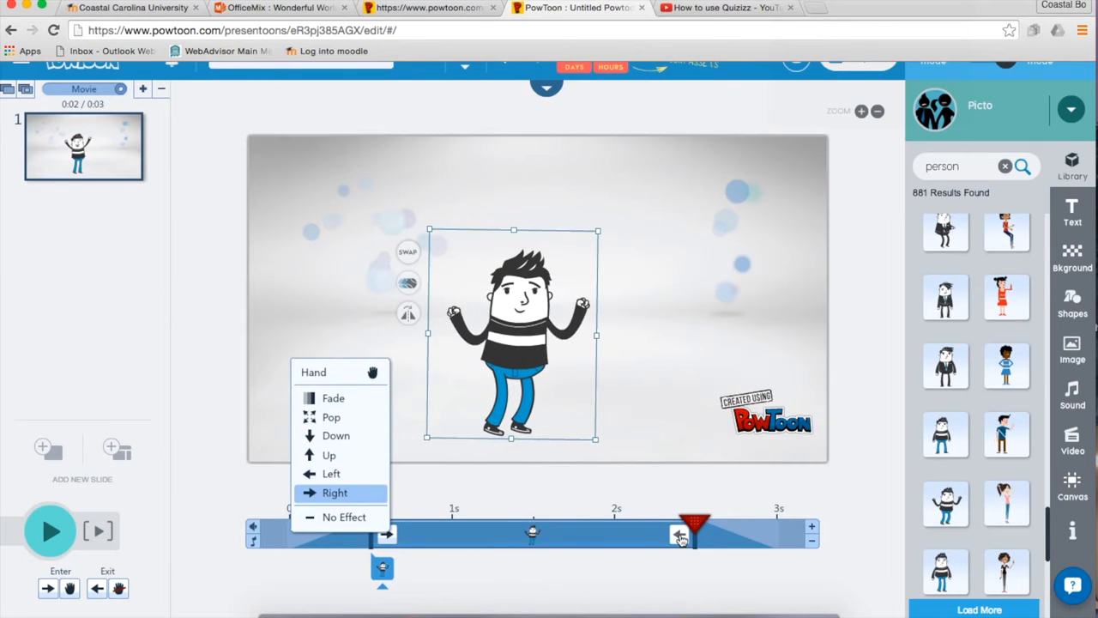
left_click(678, 534)
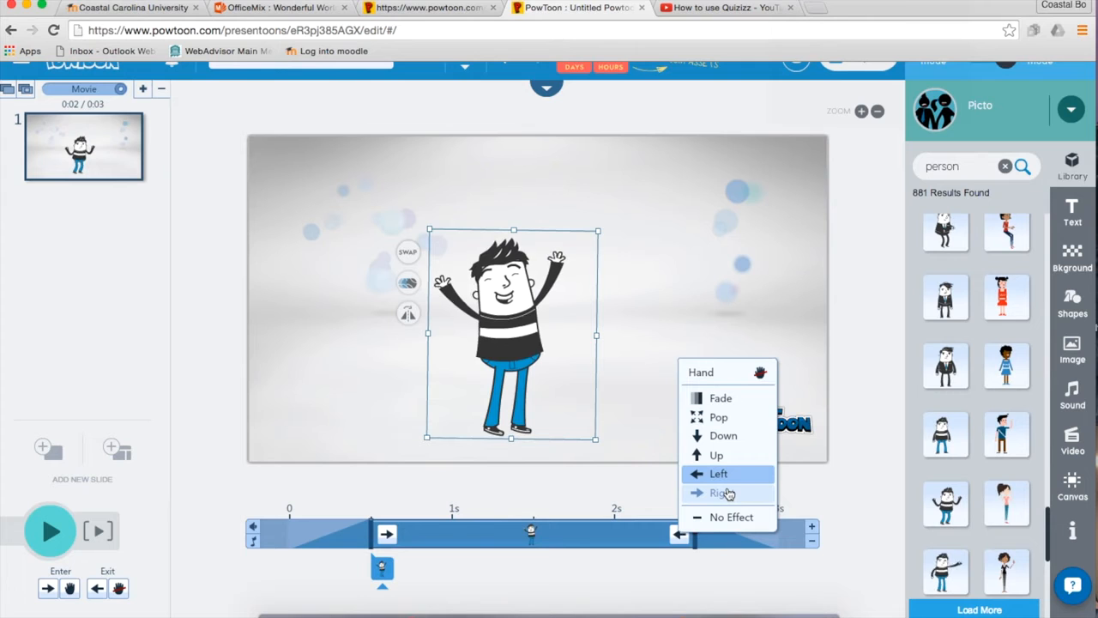
left_click(730, 579)
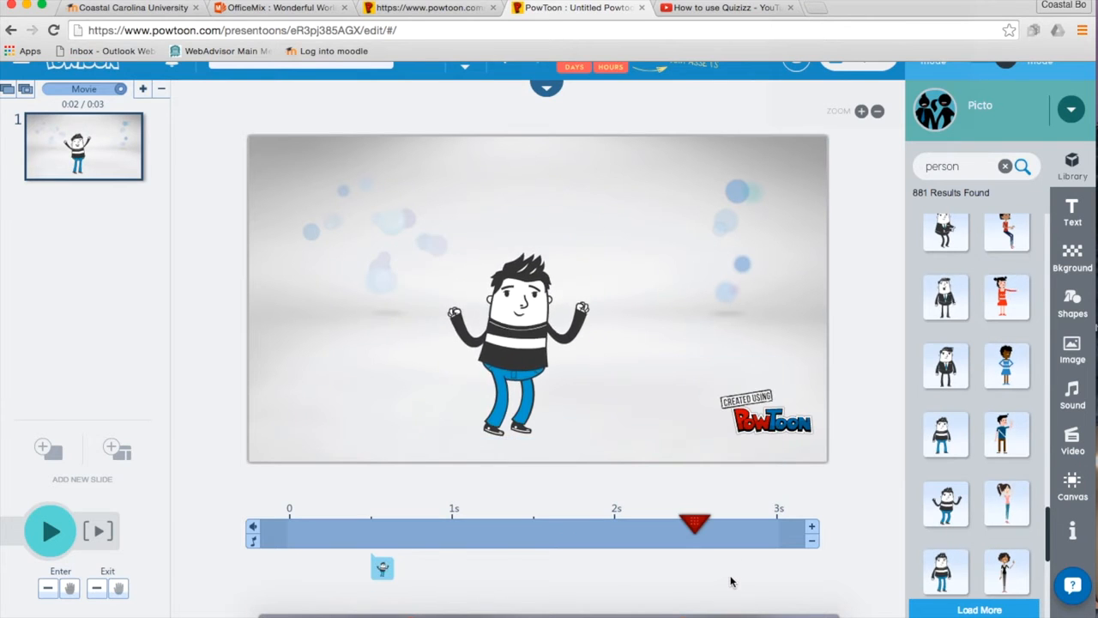
Preview the animation from near 1 second, then extend slide 1 to 4 seconds.
mouse_move(693, 525)
left_mouse_down()
mouse_move(284, 532)
mouse_move(779, 524)
mouse_move(249, 527)
left_mouse_up()
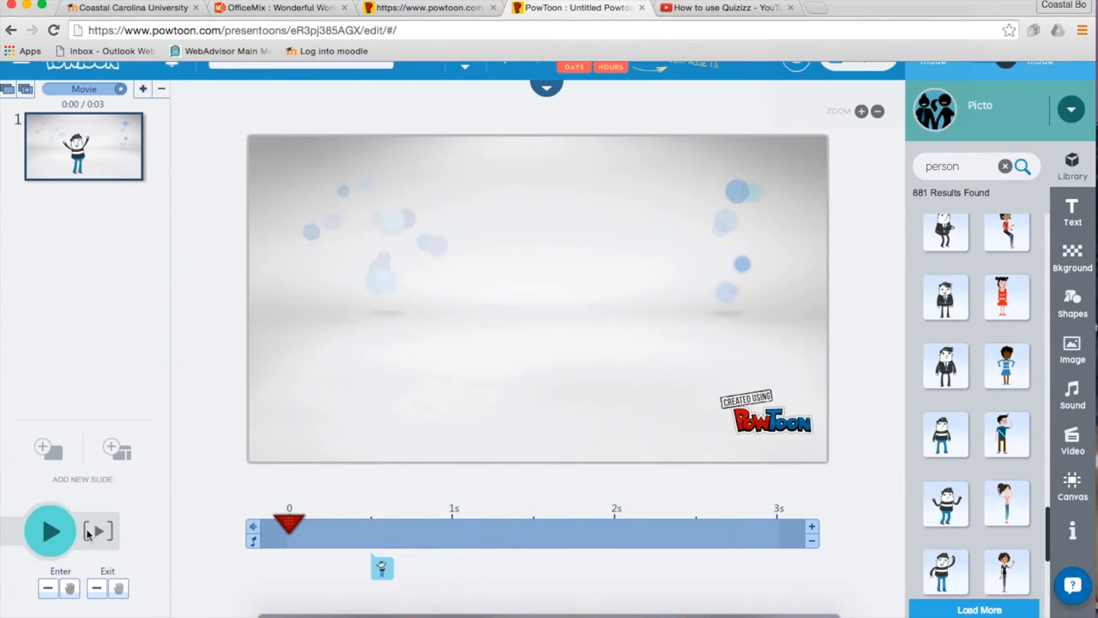
left_click(52, 533)
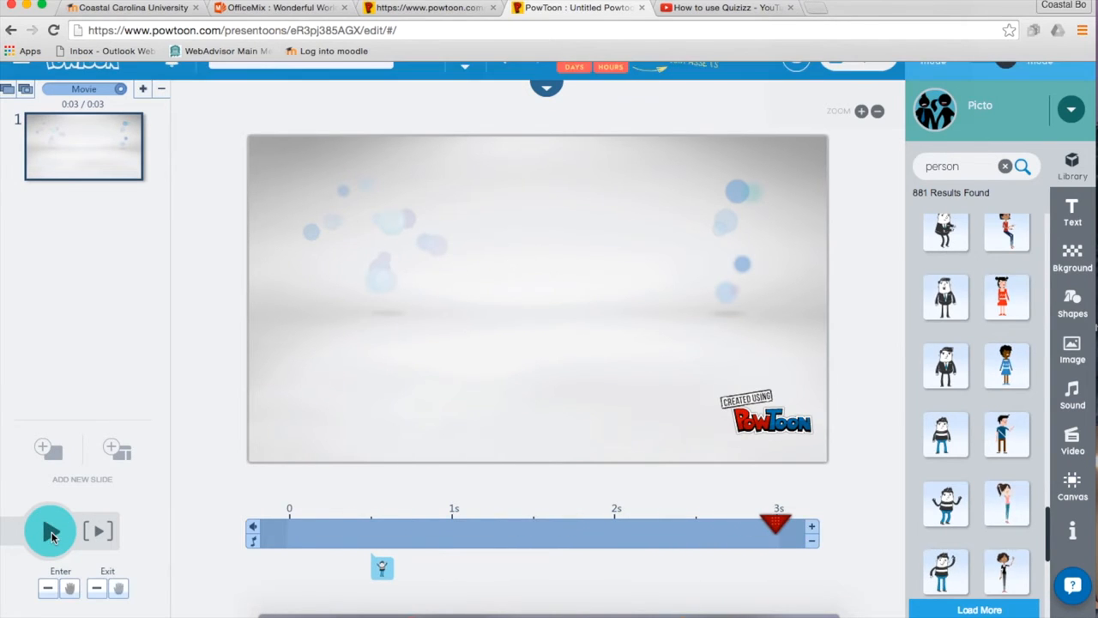
left_click(812, 527)
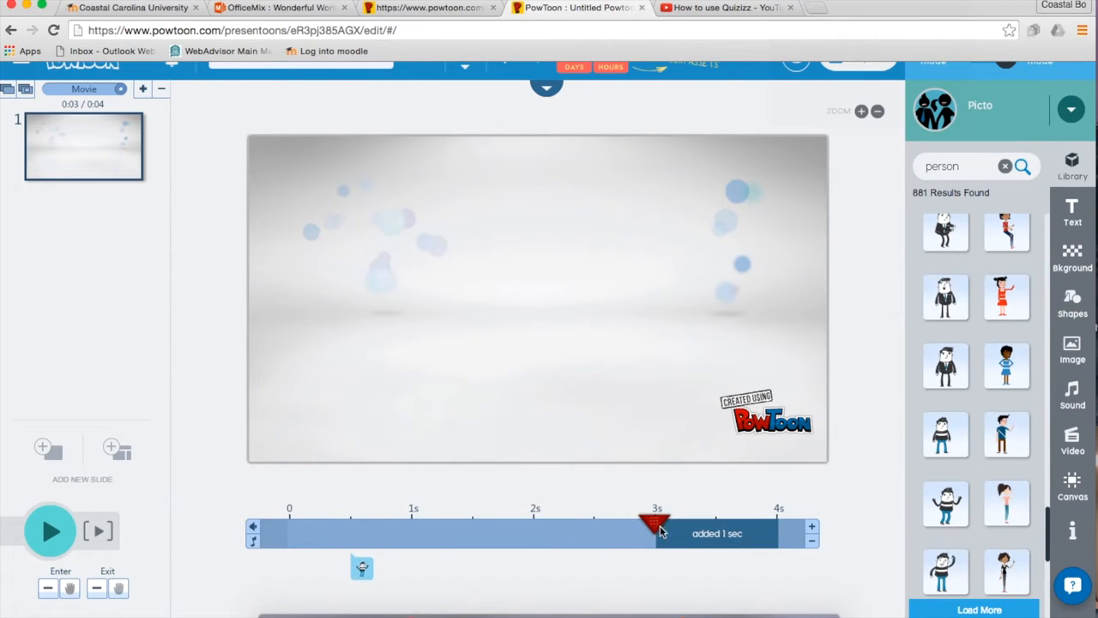
Push the character's exit to about 3.4 seconds and rewind the playhead to 0.
left_click(361, 573)
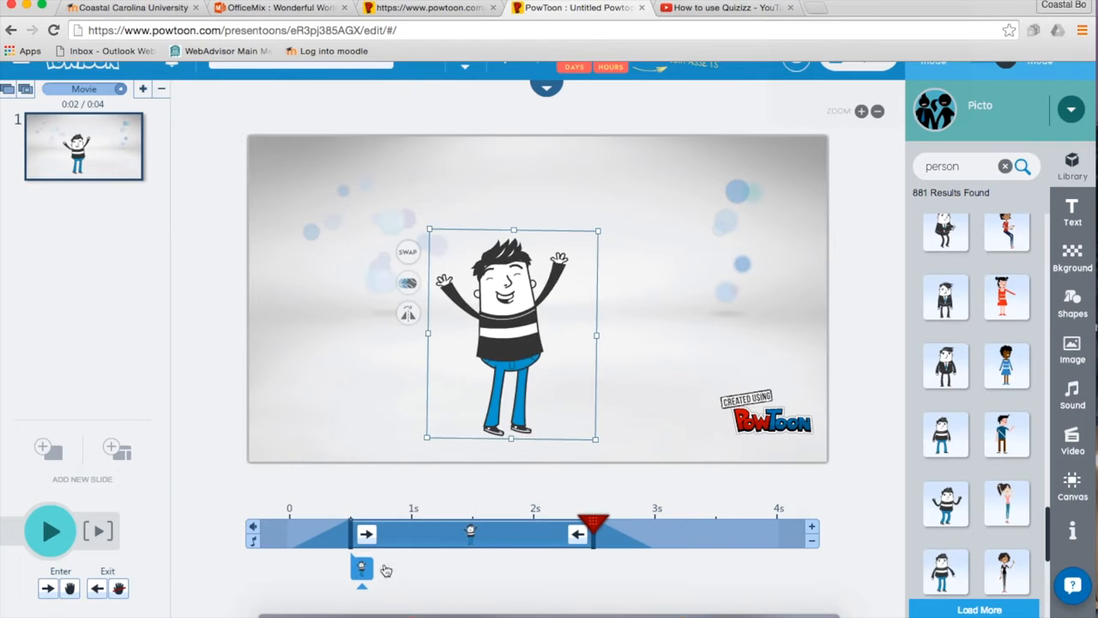
left_click_drag(592, 540, 694, 543)
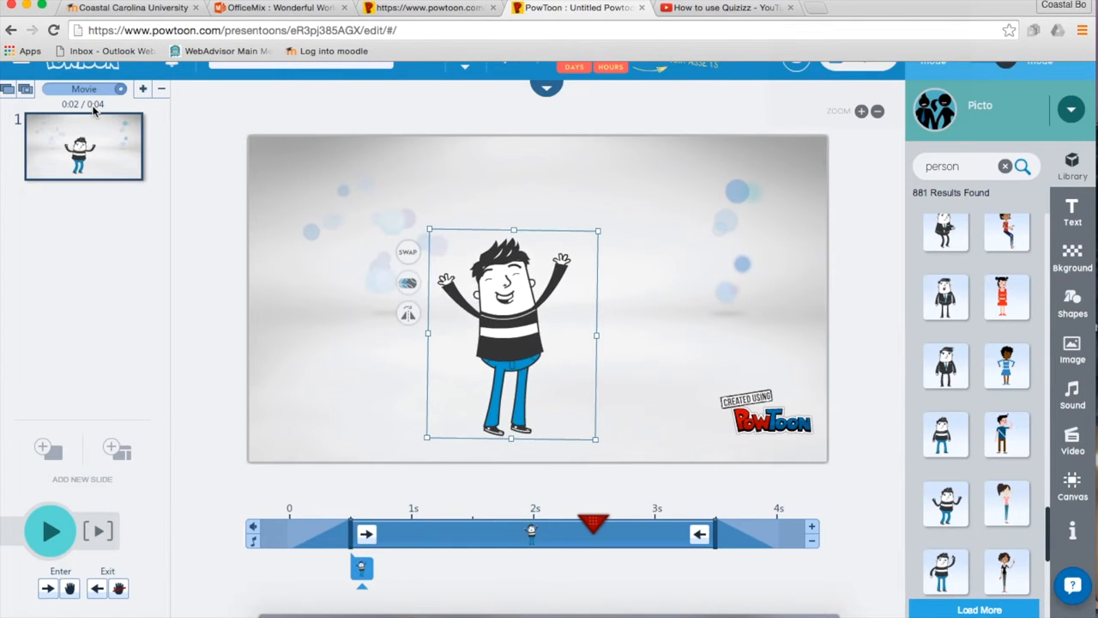
mouse_move(591, 521)
left_mouse_down()
mouse_move(263, 523)
mouse_move(289, 521)
left_mouse_up()
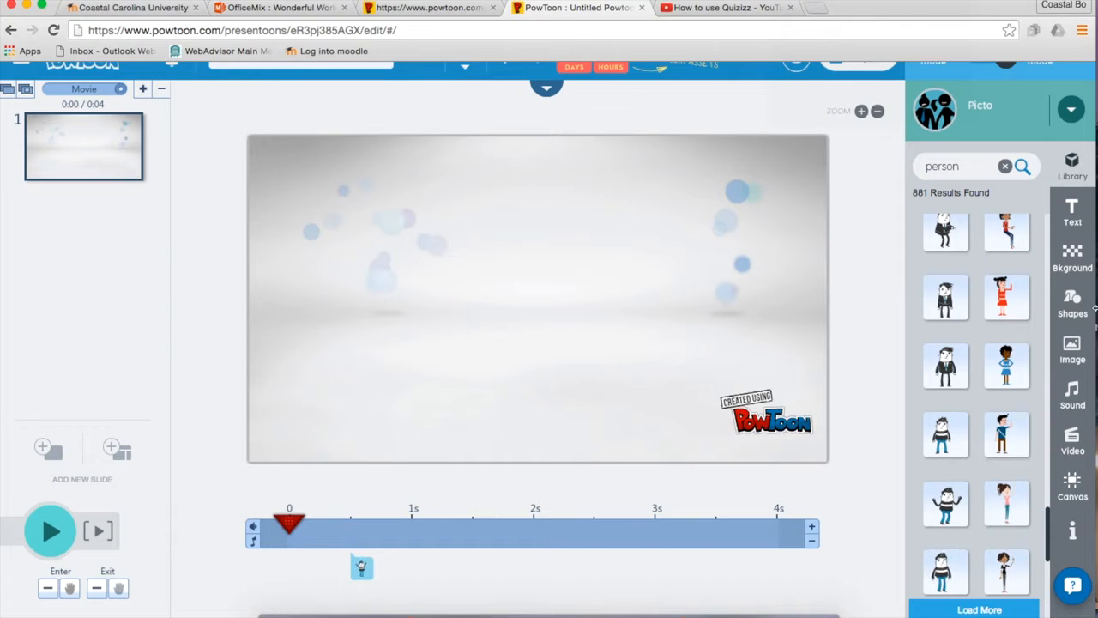
Open the Sound options and launch the voiceover-per-slide recorder for slide 1.
left_click(1070, 397)
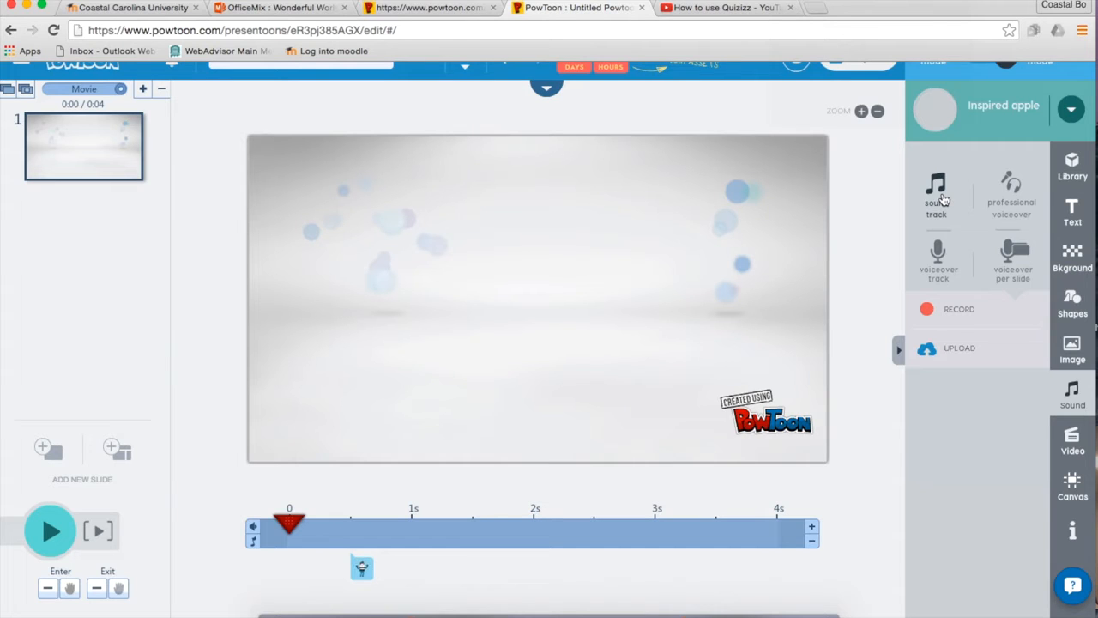
left_click(1009, 257)
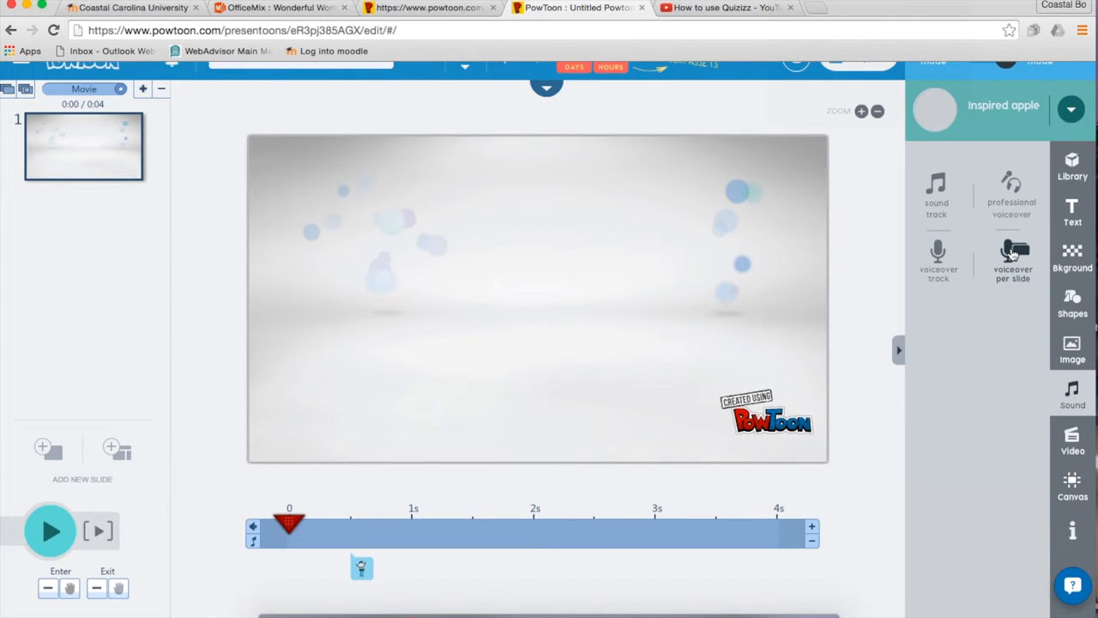
left_click(1012, 254)
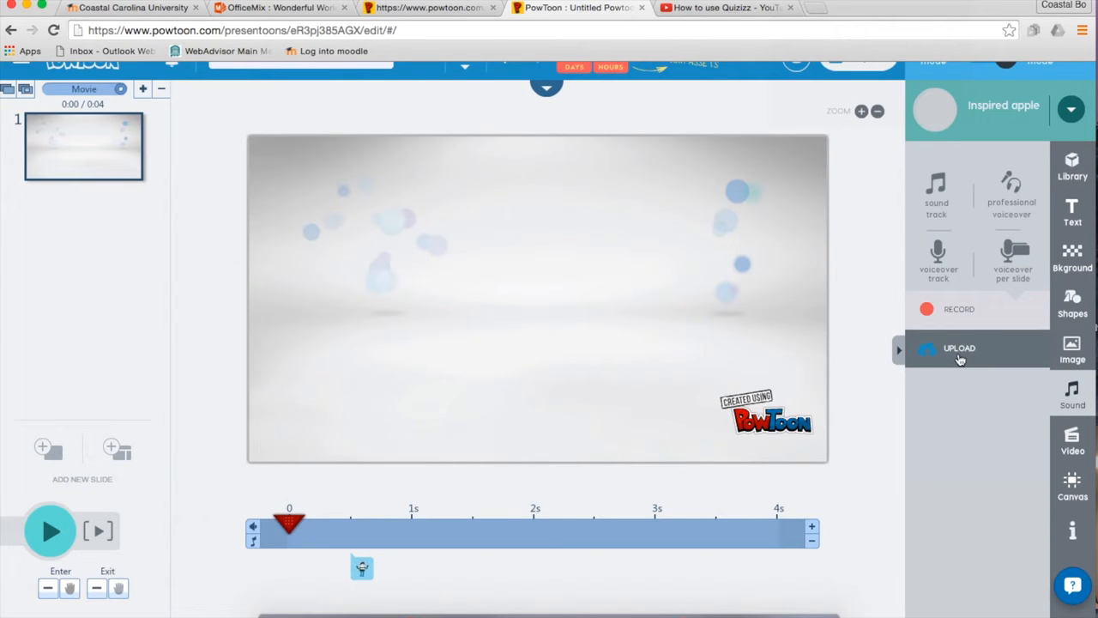
left_click(964, 313)
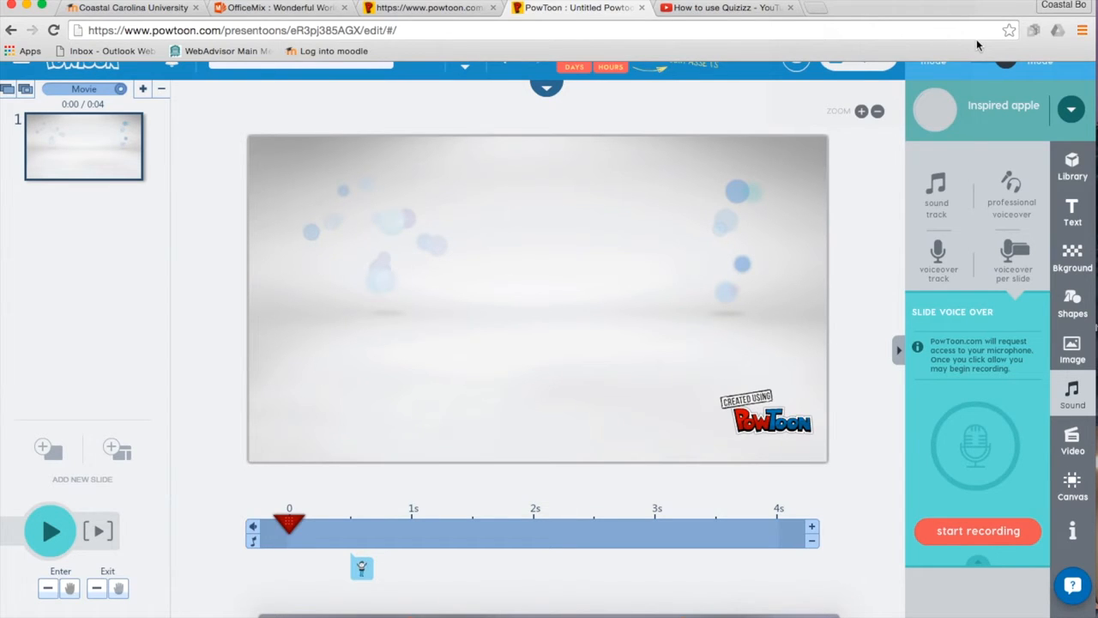
Record a roughly 3-second voiceover on slide 1, save it, and rewind the playhead.
left_click(970, 532)
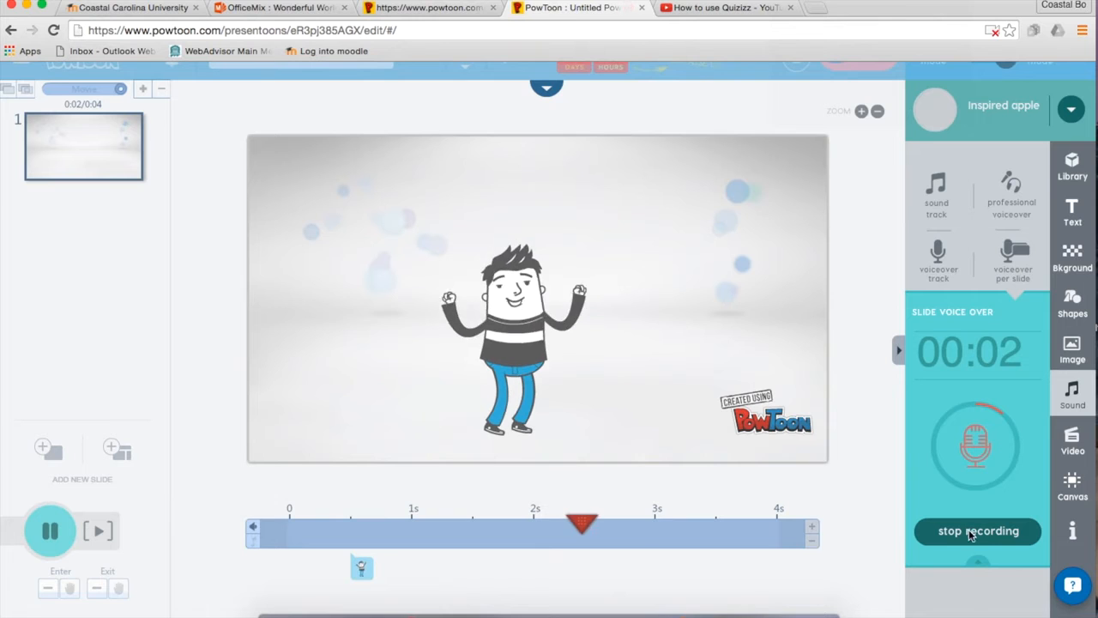
left_click(970, 532)
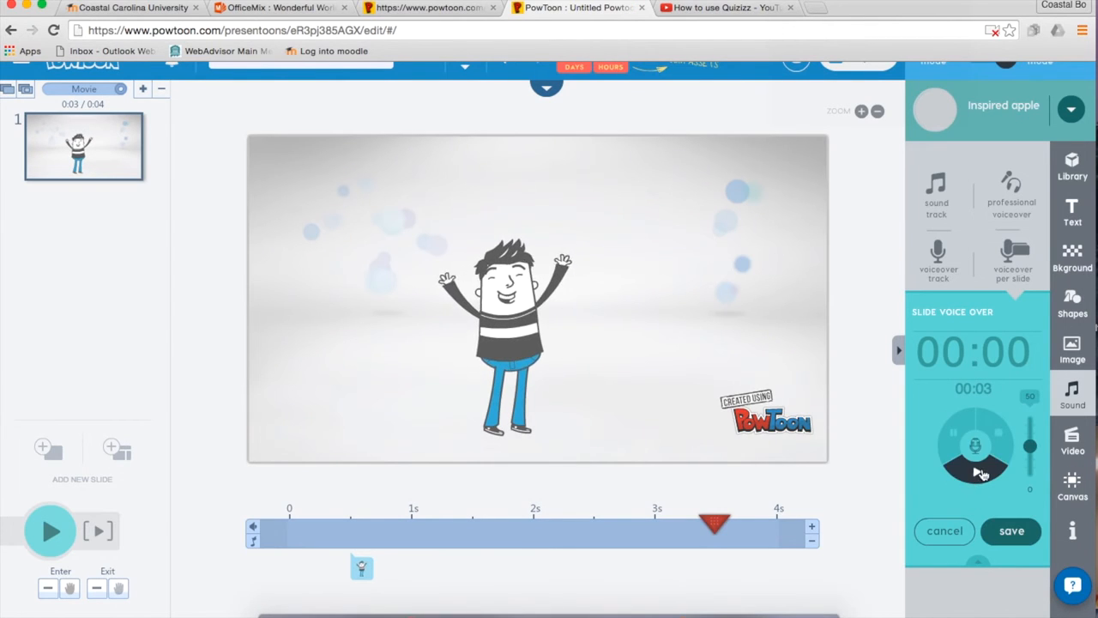
left_click_drag(714, 525, 361, 527)
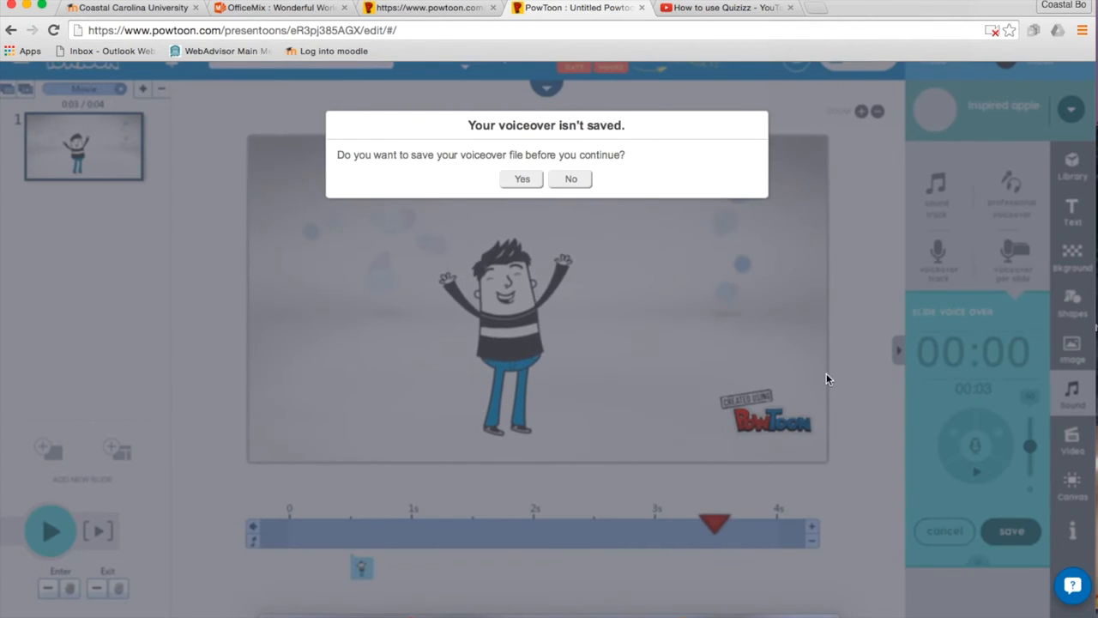
left_click(523, 180)
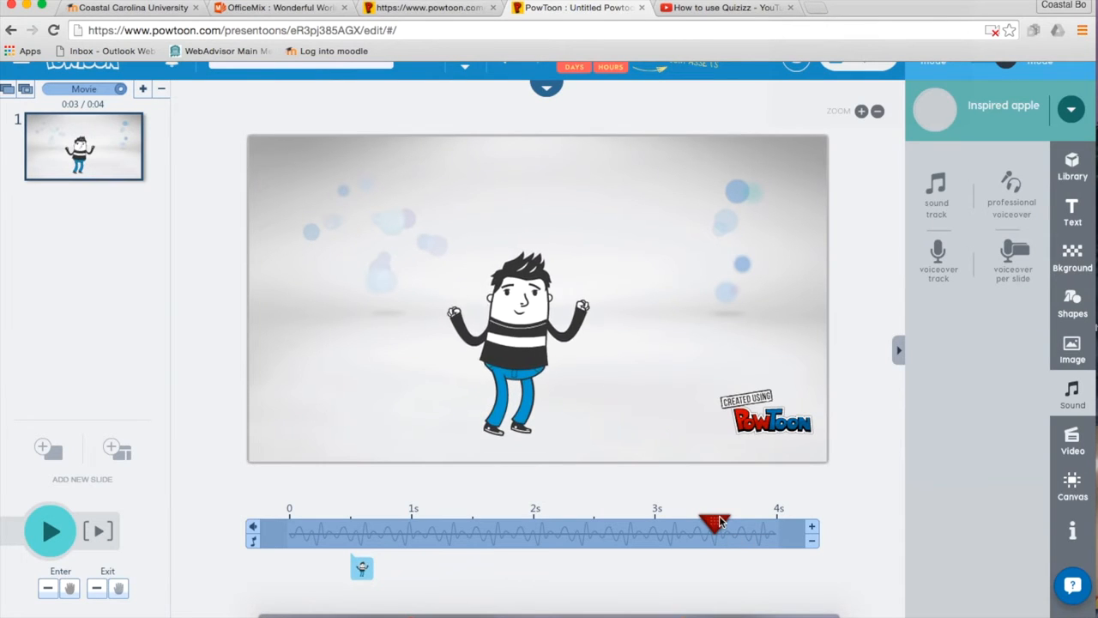
left_click(598, 508)
left_click(273, 514)
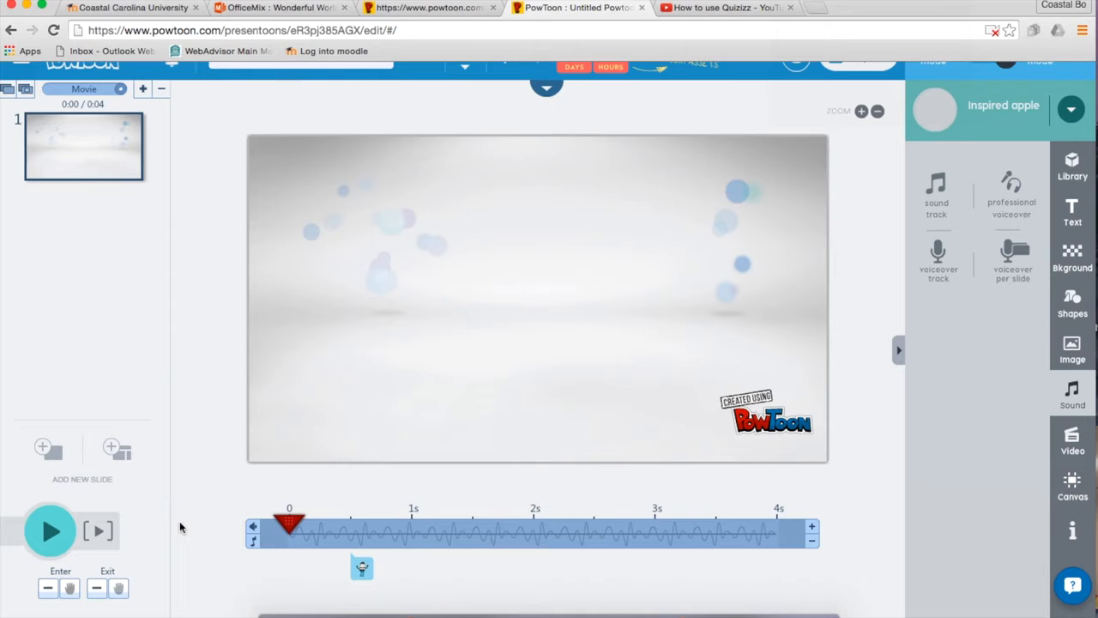
left_click(51, 534)
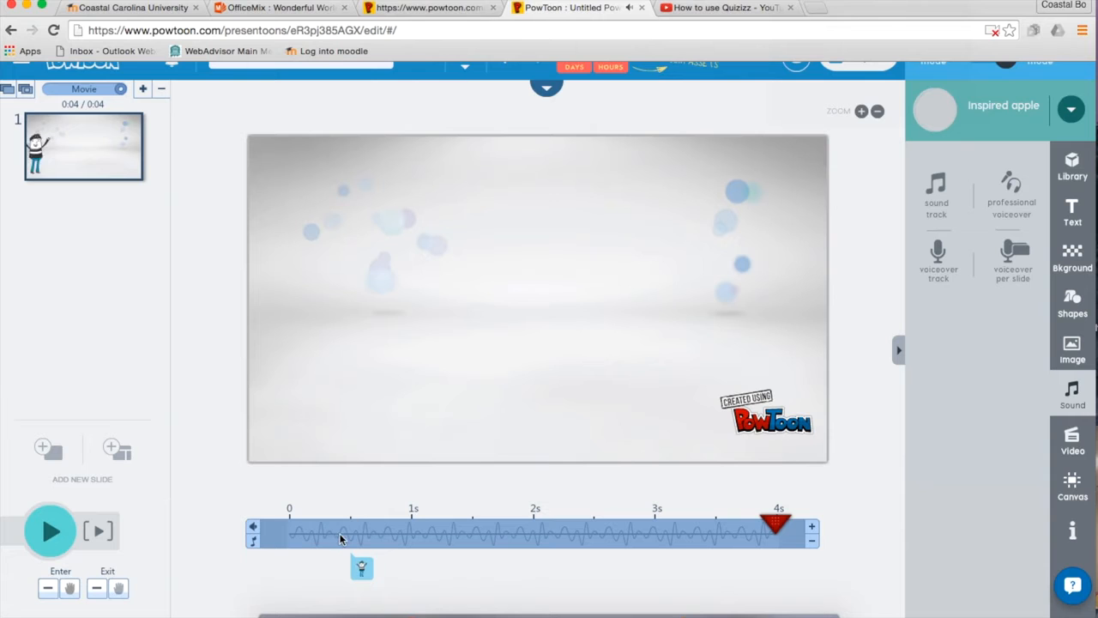
left_click(364, 570)
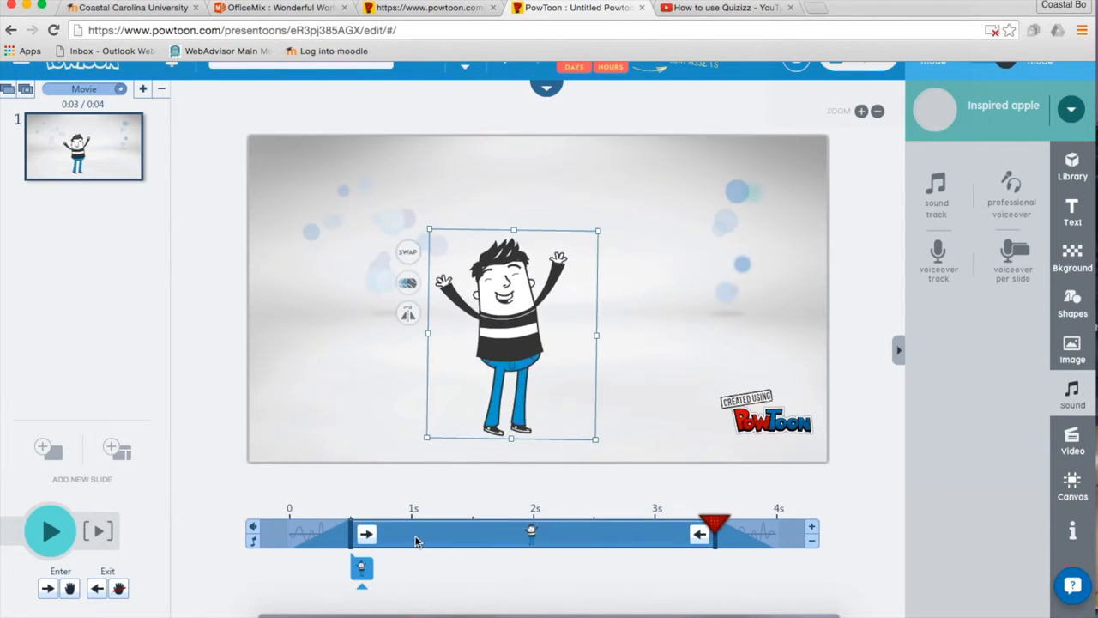
left_click(280, 525)
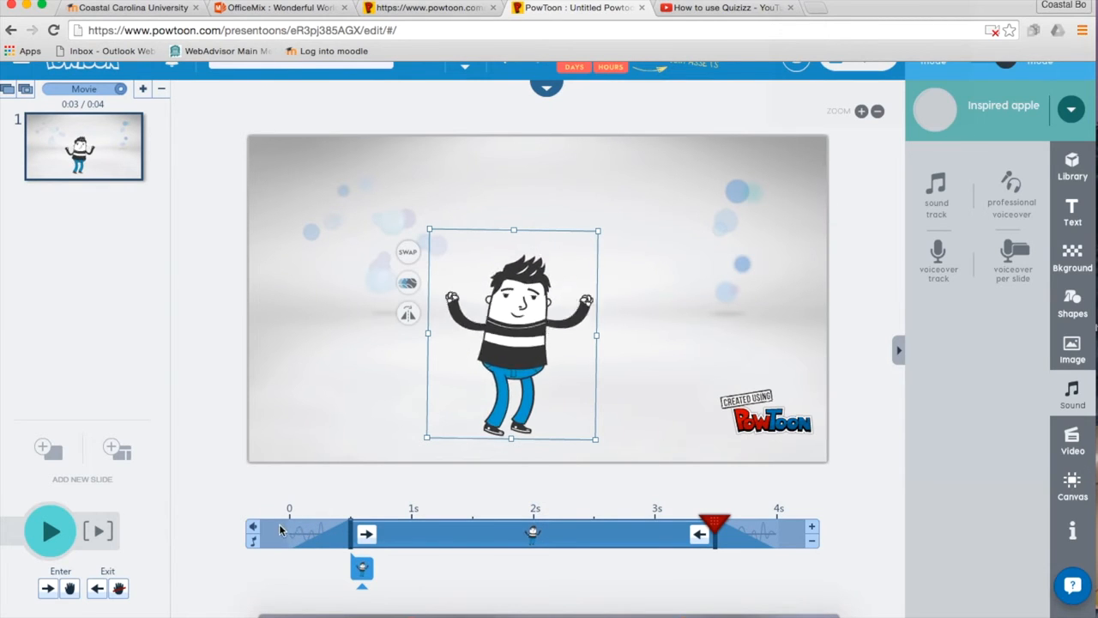
left_click(309, 529)
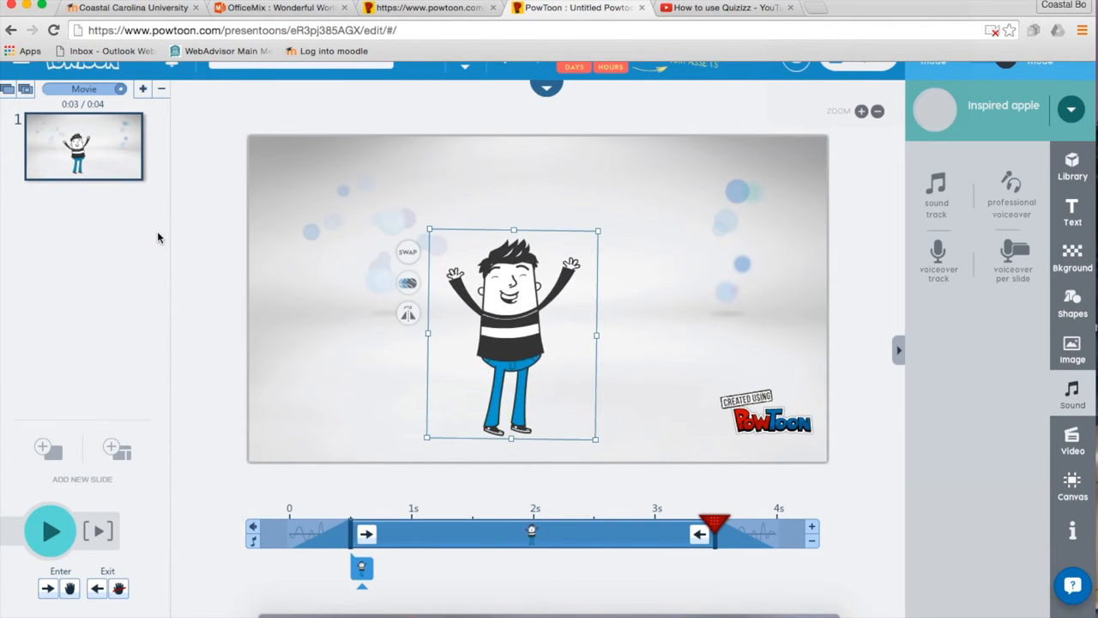
Add a blank second slide, browsing the theme choices without changing them.
left_click(143, 90)
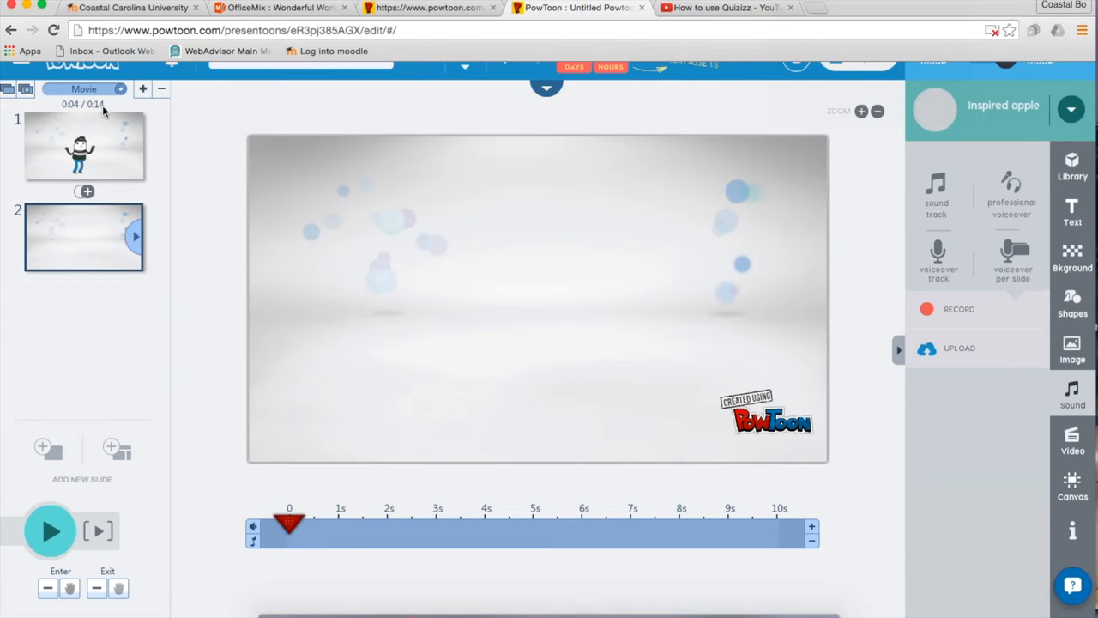
left_click(92, 246)
left_click(134, 237)
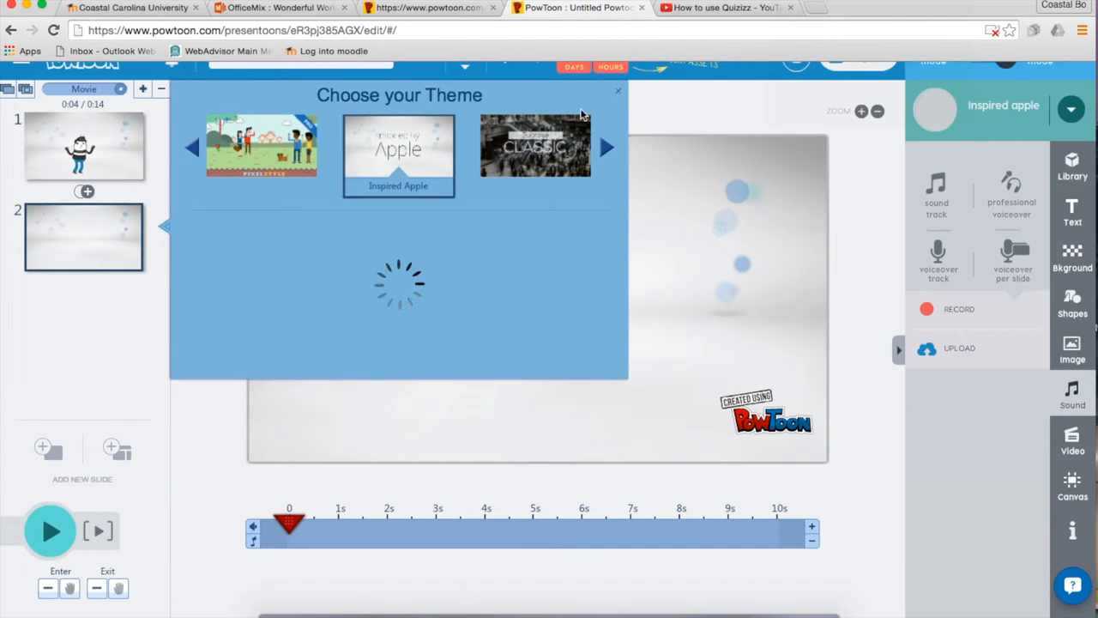
left_click(622, 94)
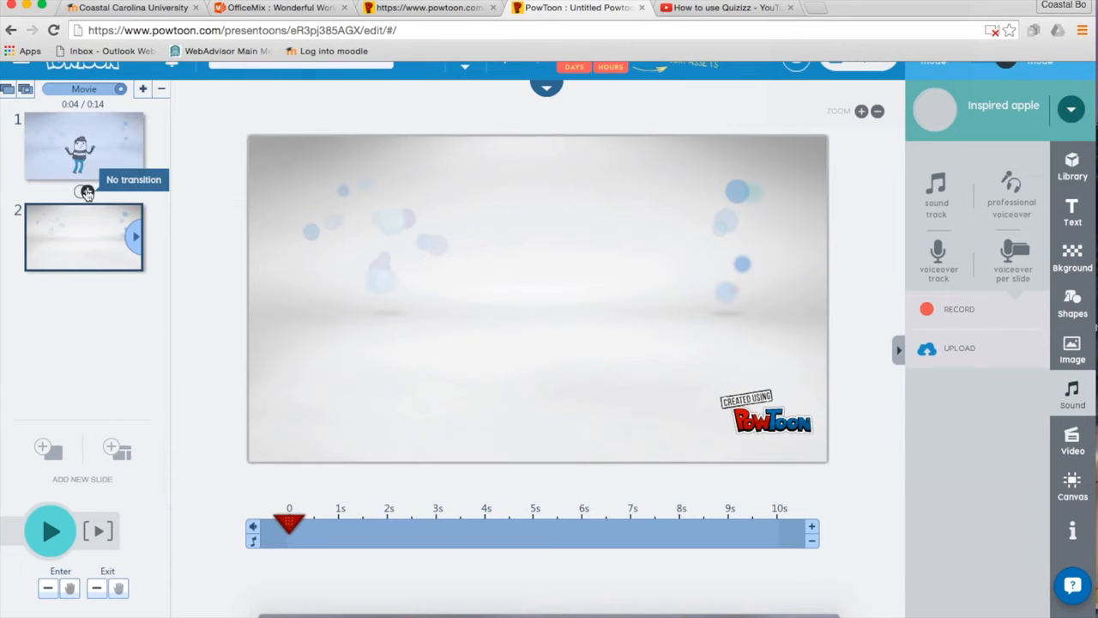
Apply the Pow transition between slides 1 and 2 and open slide 2.
left_click(85, 191)
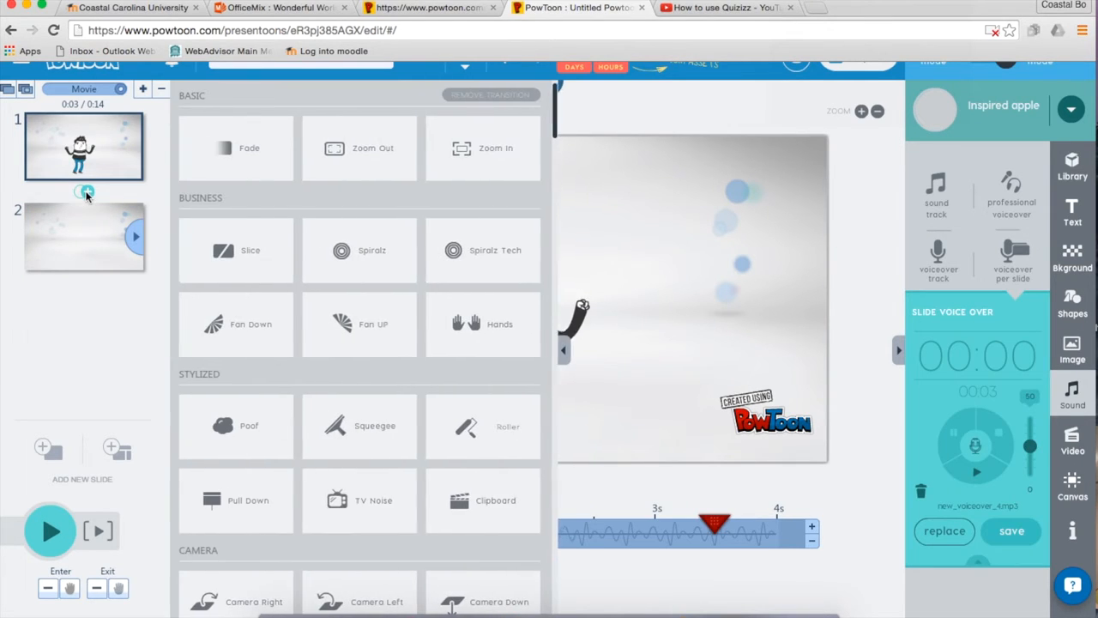
left_click(382, 258)
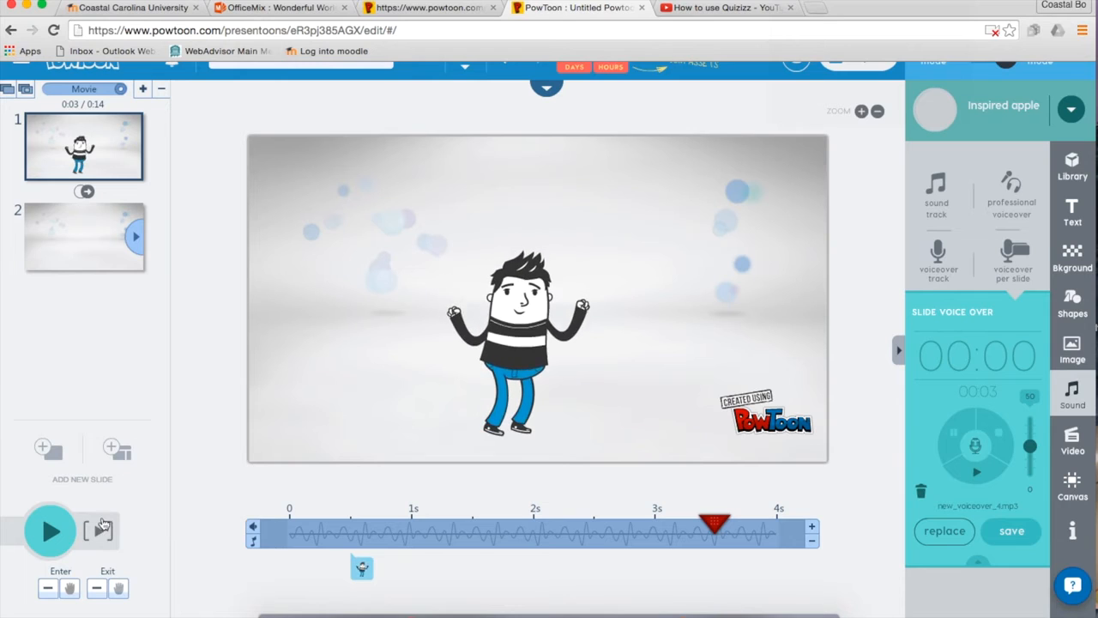
left_click(75, 248)
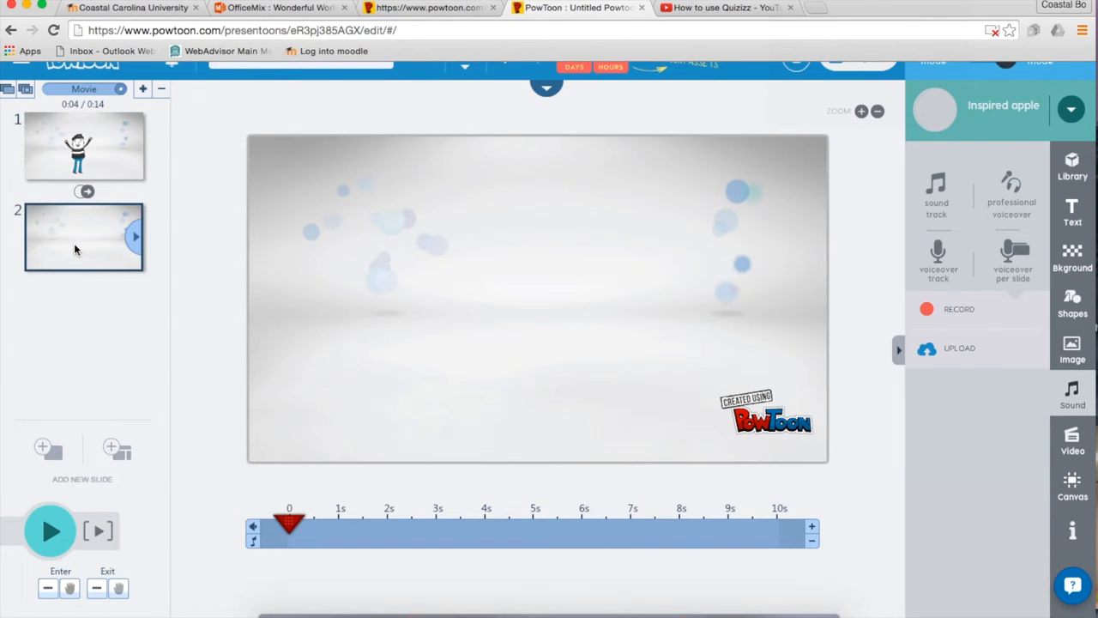
Add a third slide using the 'Title Here' layout with title, subtitle and logo placeholders.
left_click(117, 455)
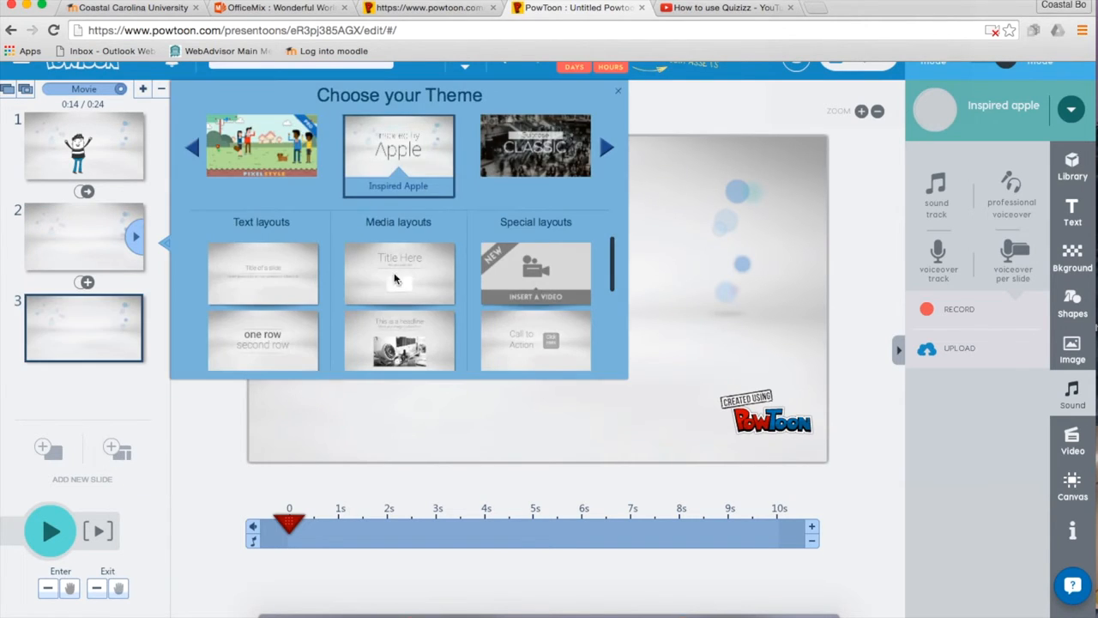
scroll(405, 262, "down", 3)
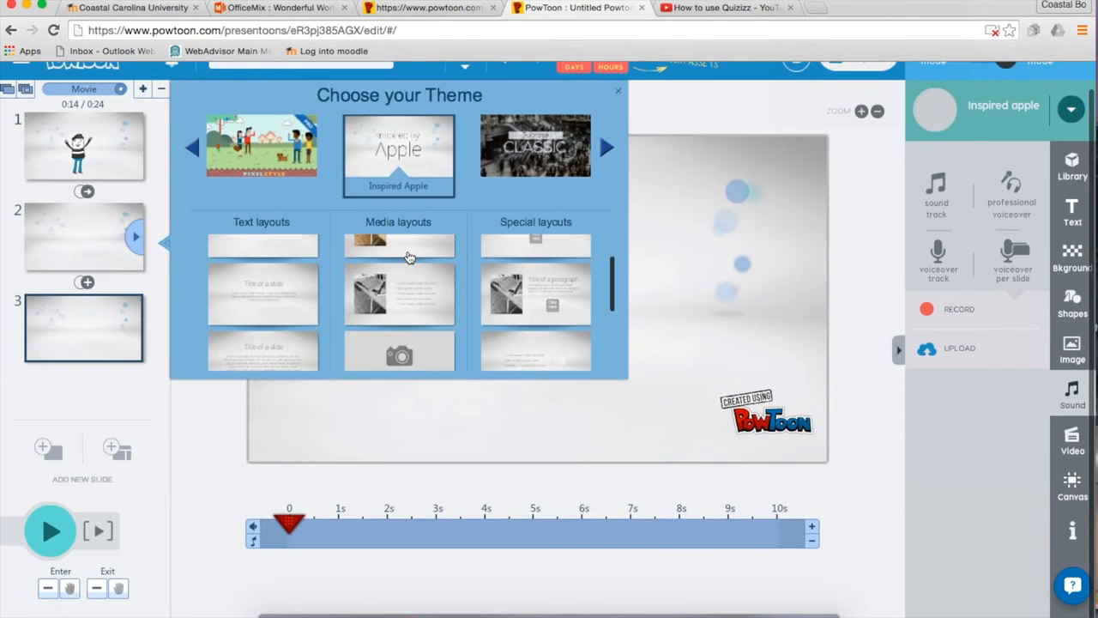
scroll(409, 257, "up", 2)
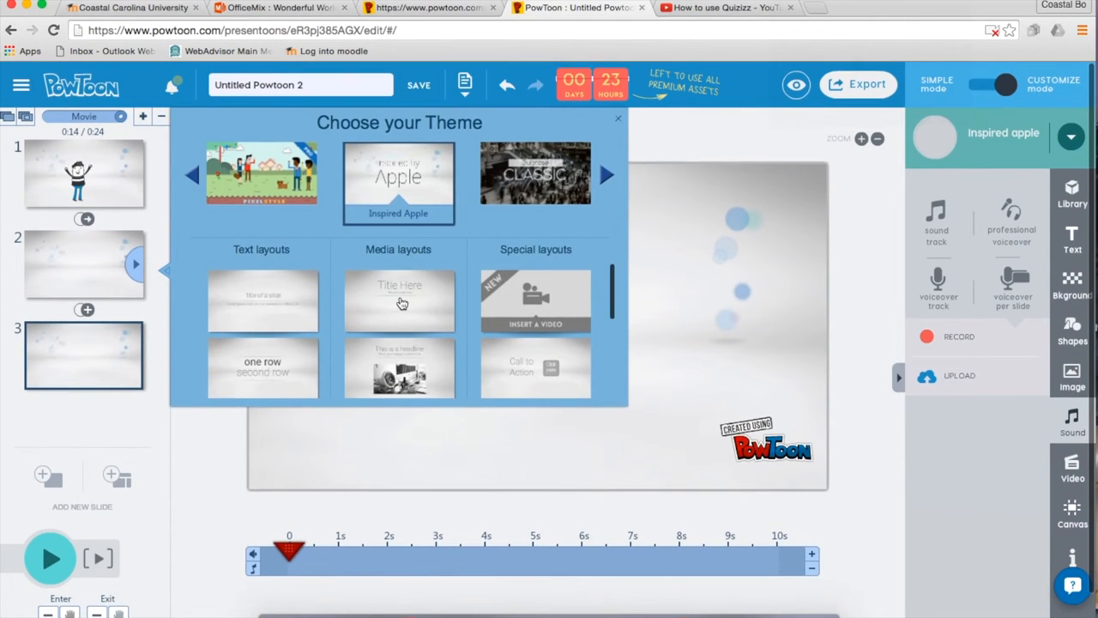
left_click(402, 303)
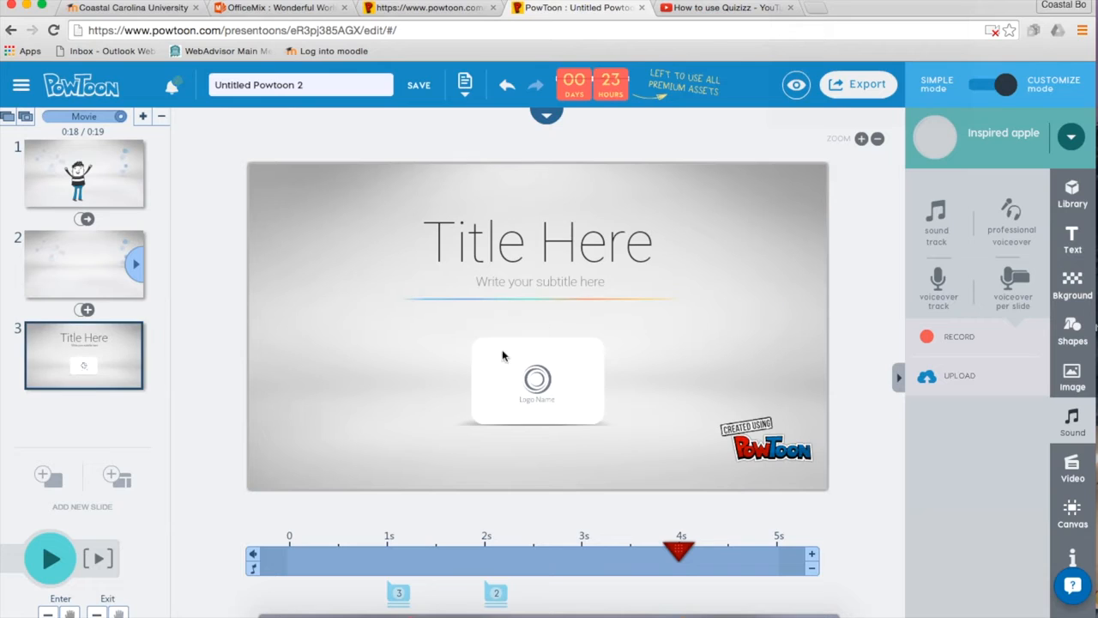
Replace slide 3's title placeholder with 'Powtoon Intro'.
left_click(527, 246)
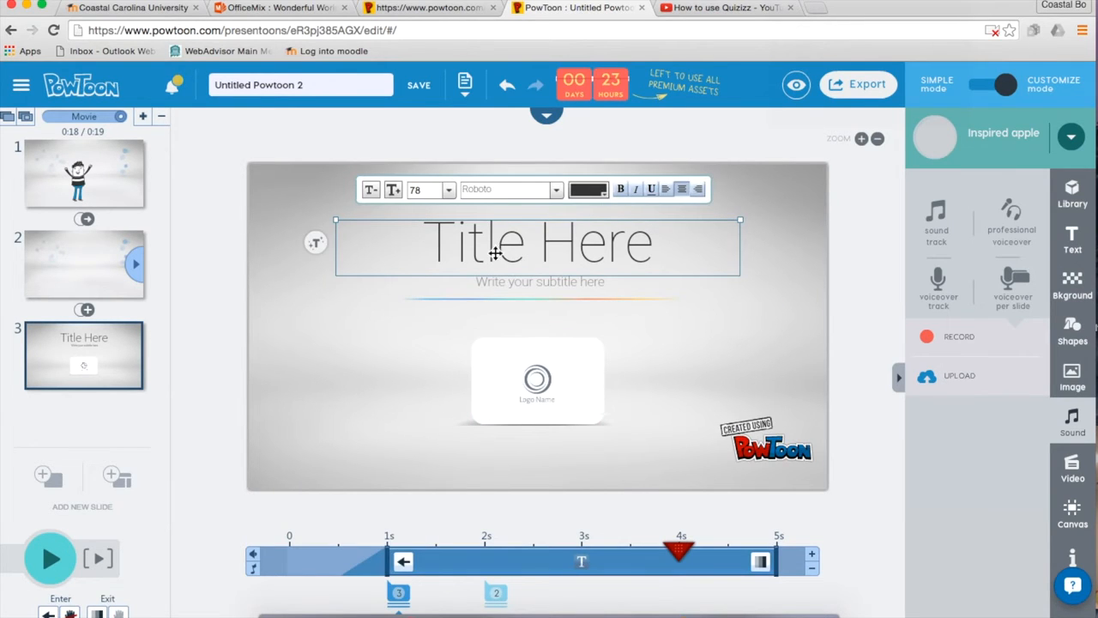
double_click(519, 247)
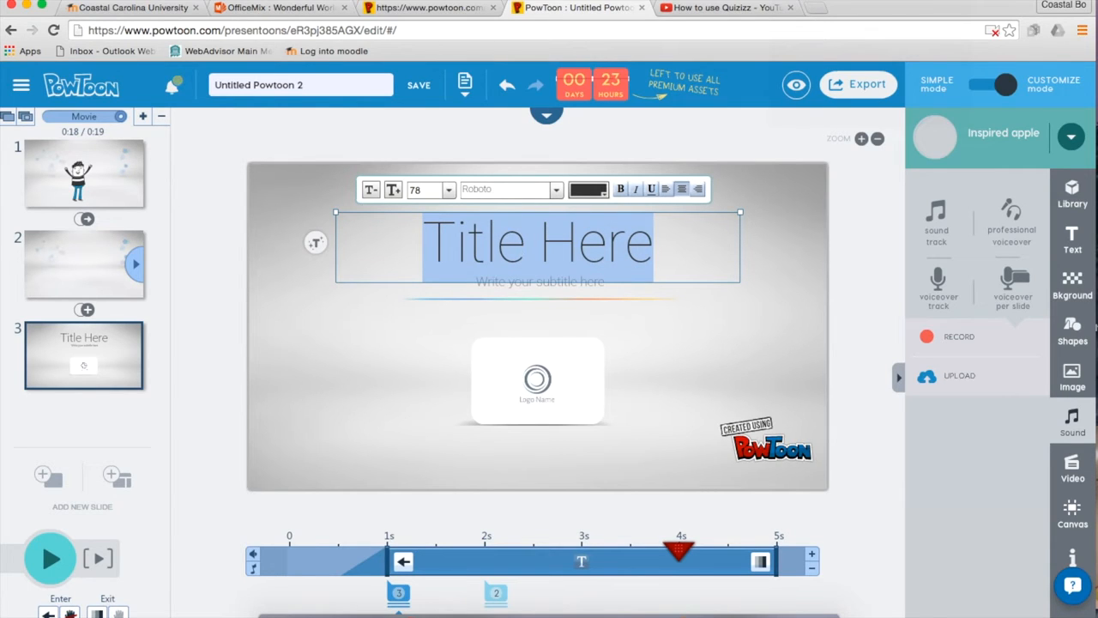
type("Powt")
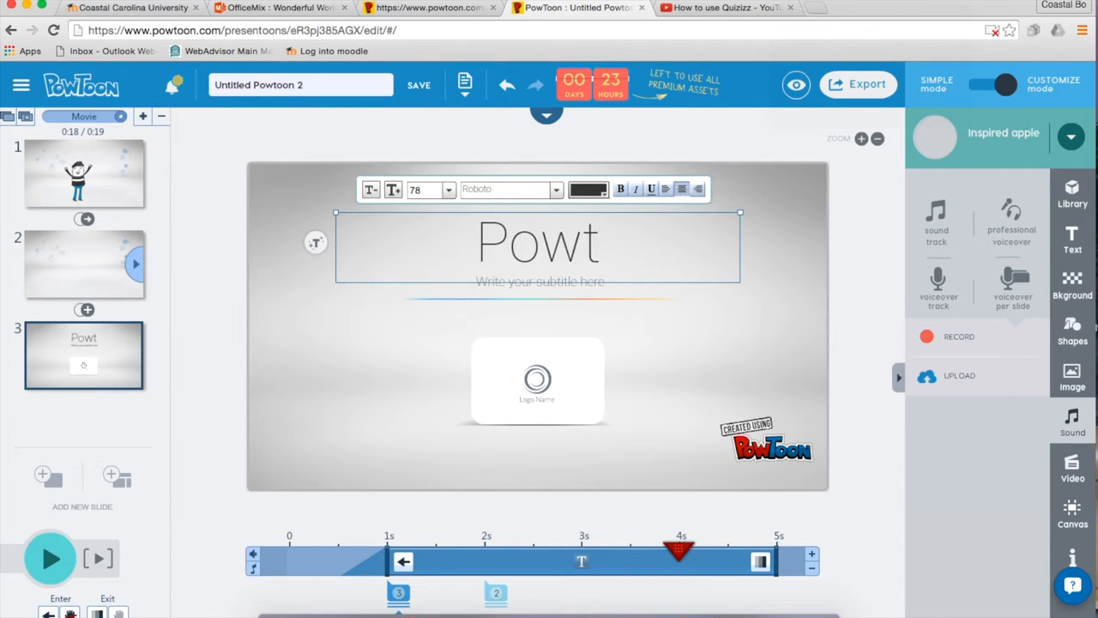
type("oon Intro")
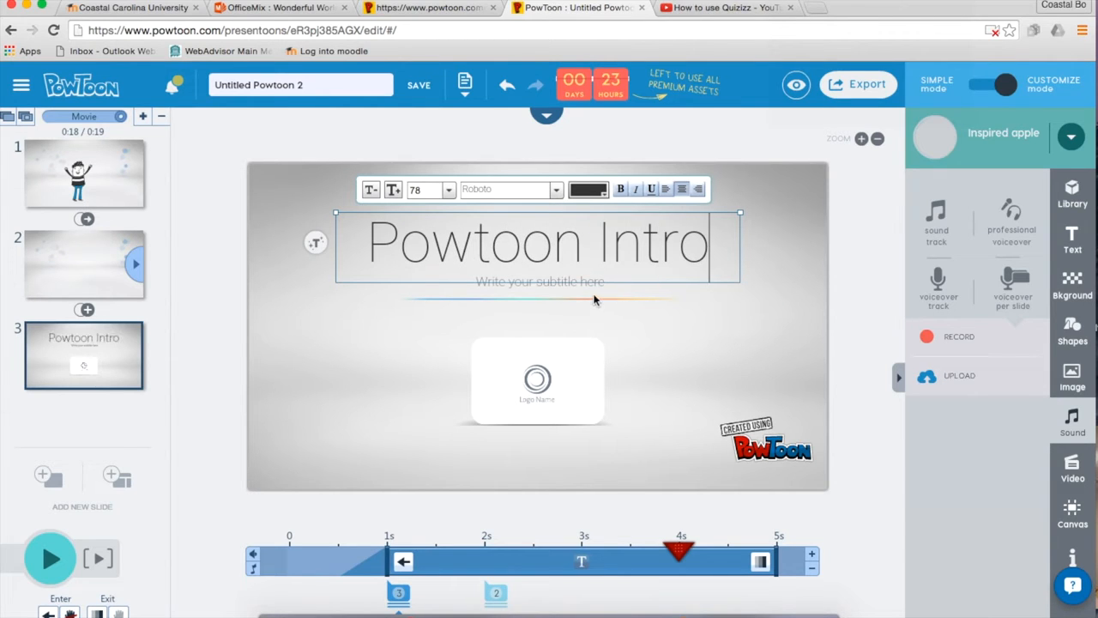
Replace the subtitle placeholder with 'How to useit for sscreenschast'.
left_click(592, 286)
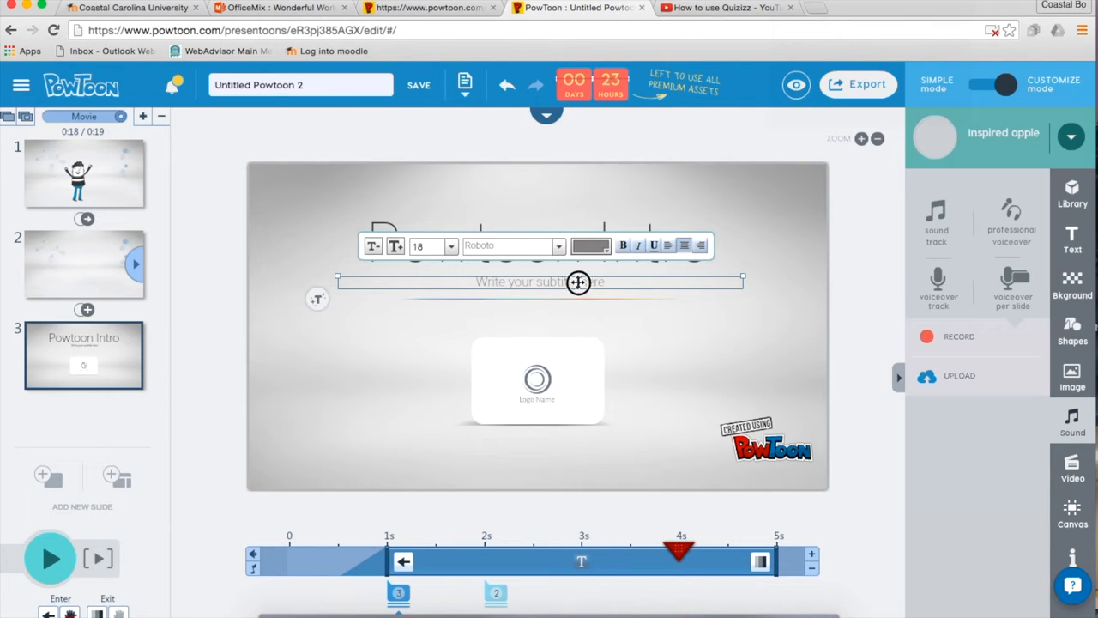
double_click(578, 283)
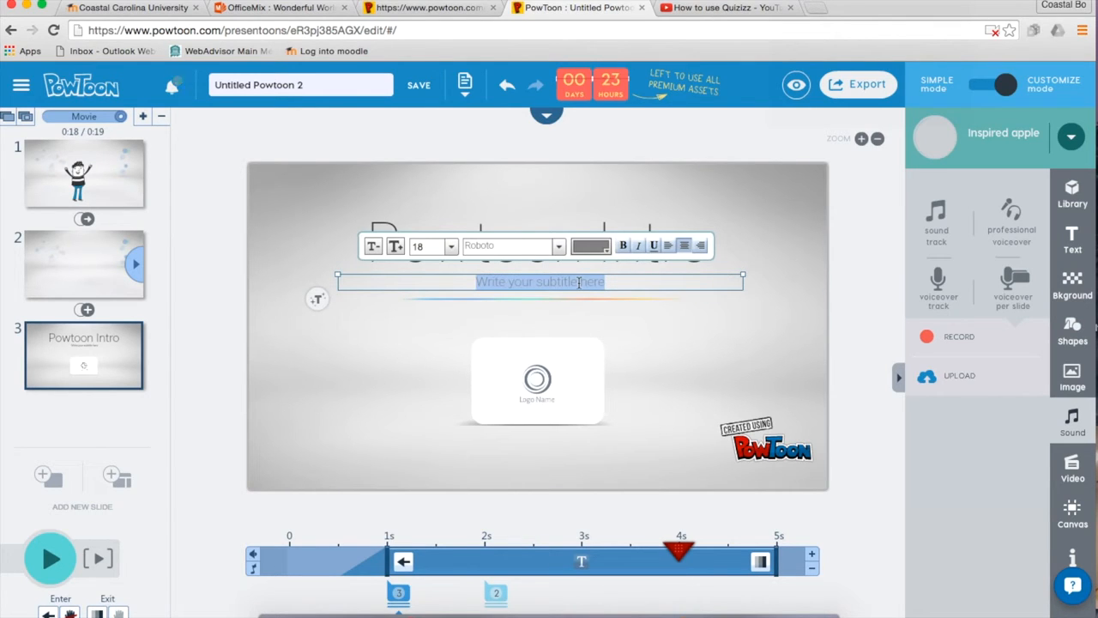
type("How to us")
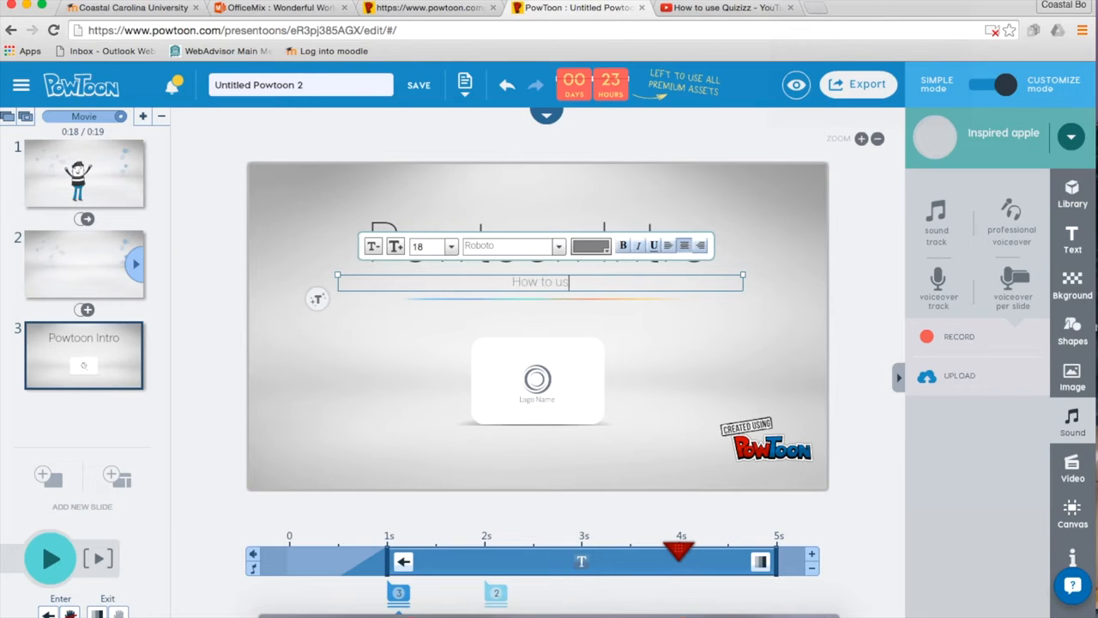
type("eit for sscreen")
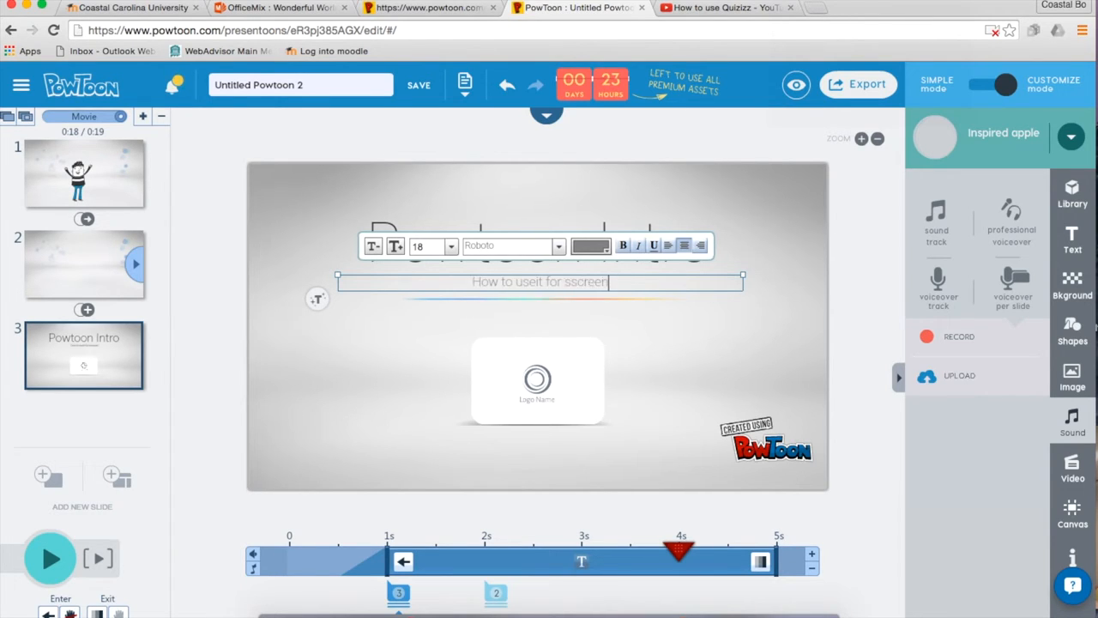
type("s")
type("chast")
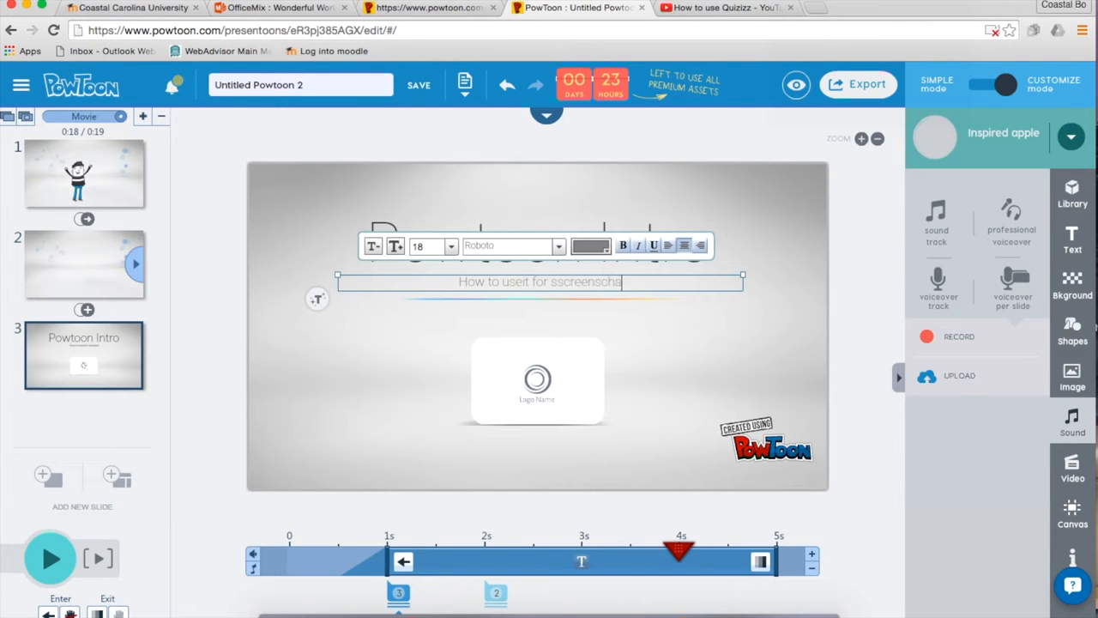
left_click(649, 326)
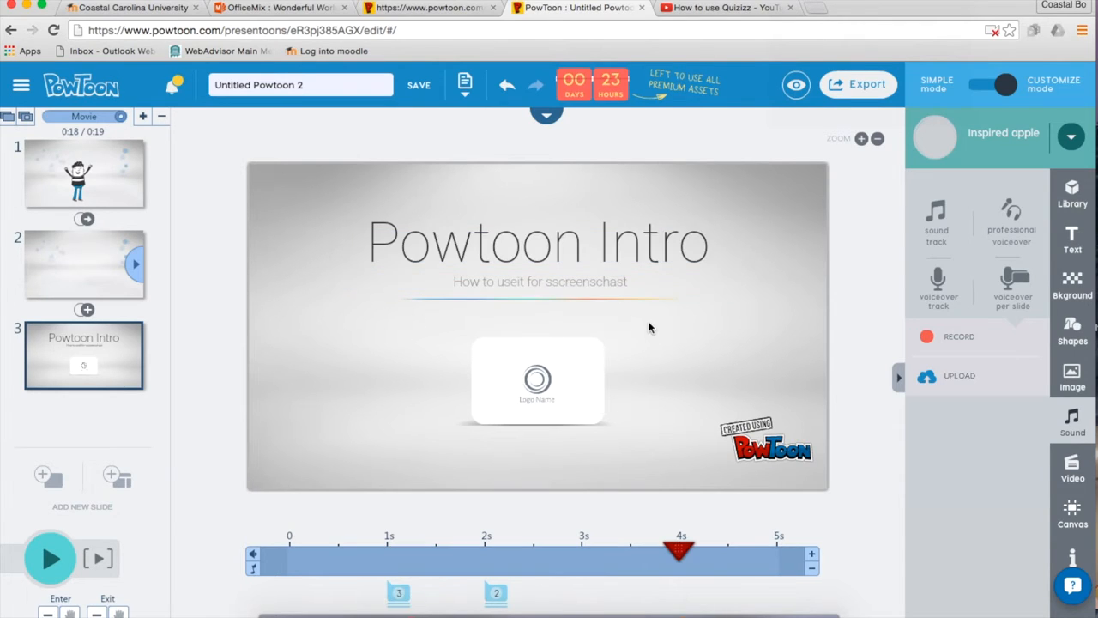
left_click(553, 388)
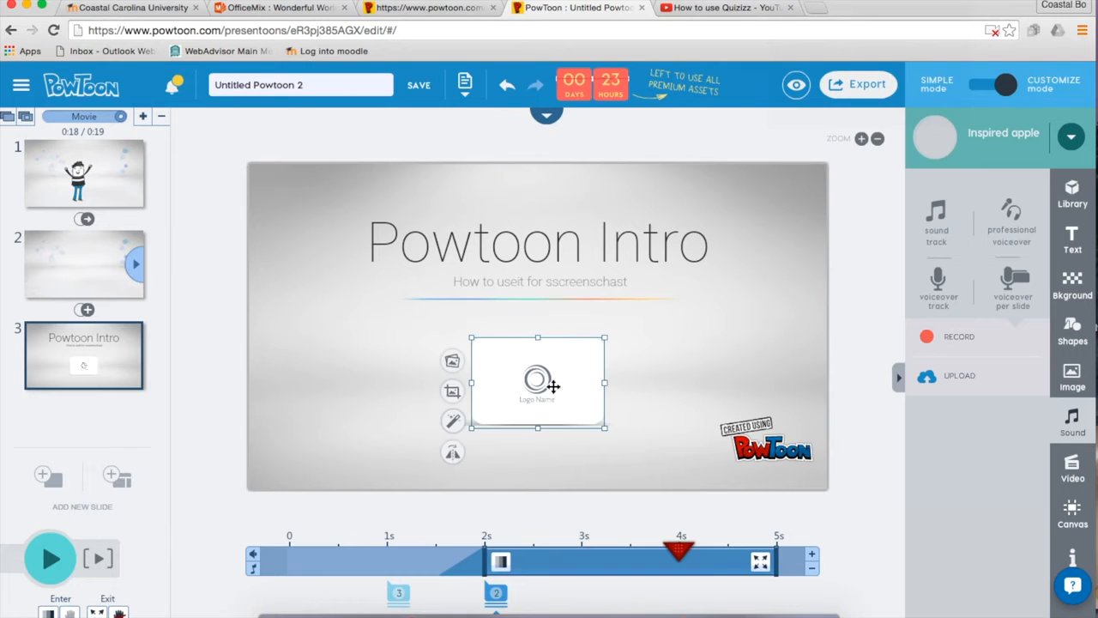
Search images for 'landscape' and put a grassy hillside photo in place of slide 3's logo.
left_click(453, 364)
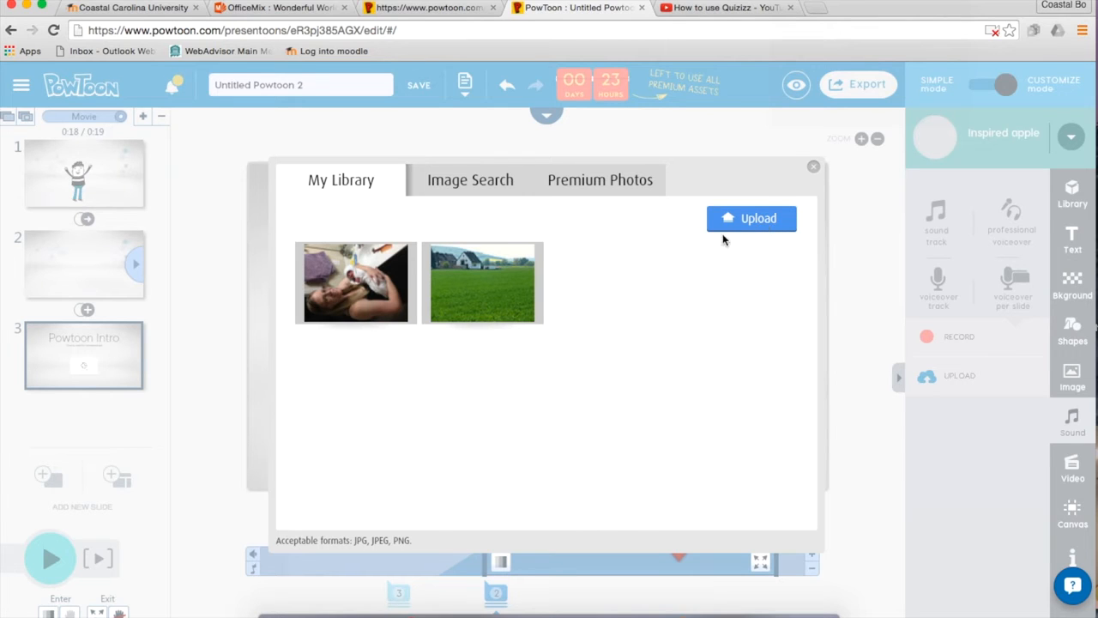
left_click(461, 185)
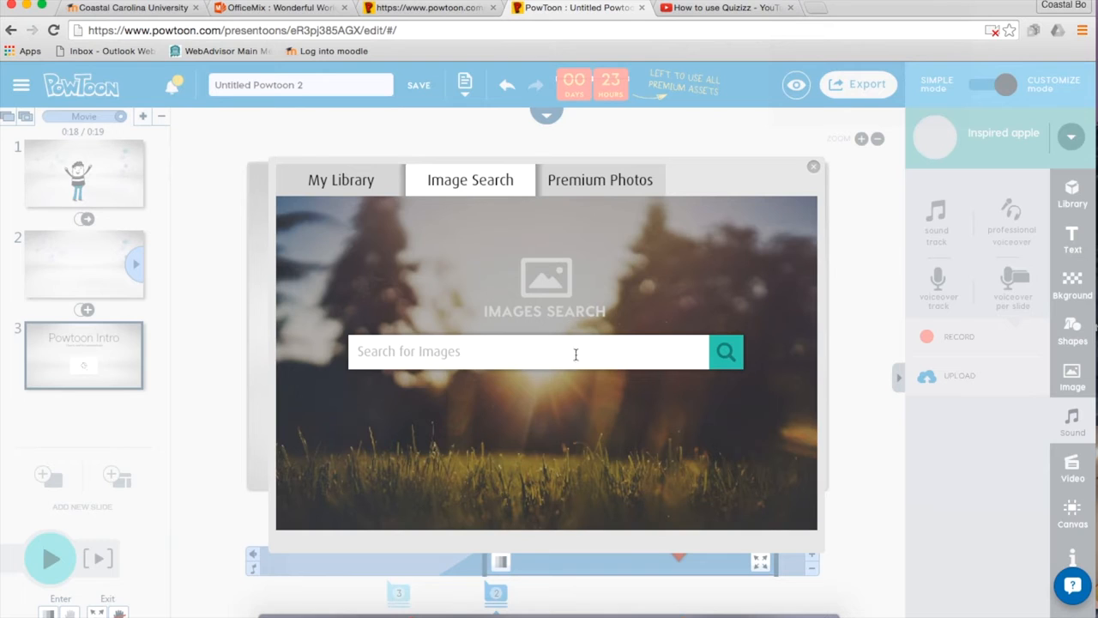
left_click(569, 352)
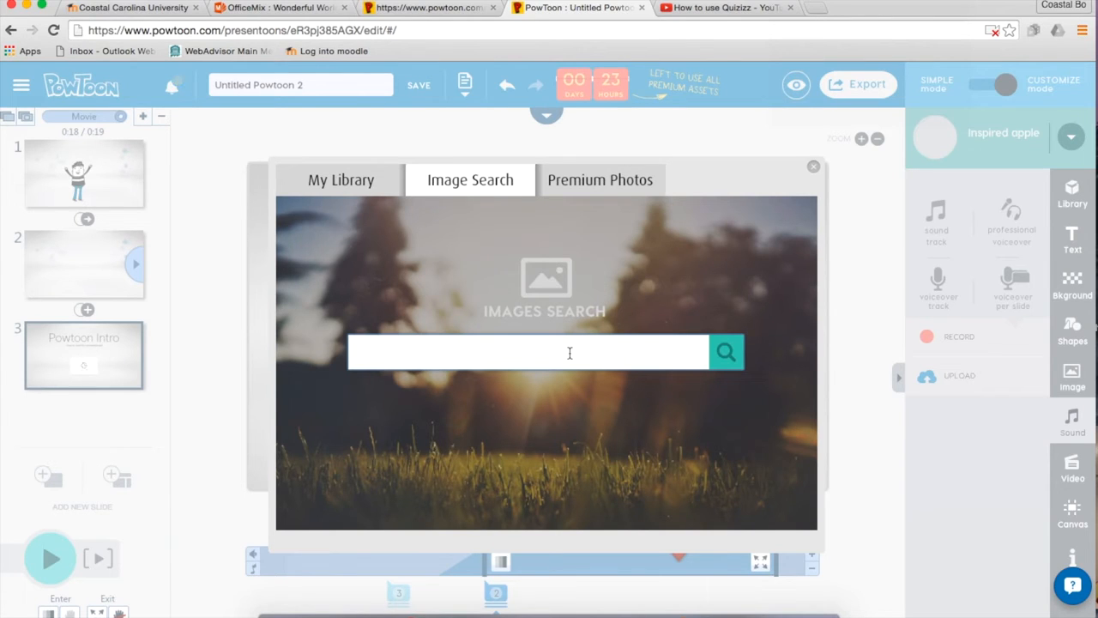
type("landscape")
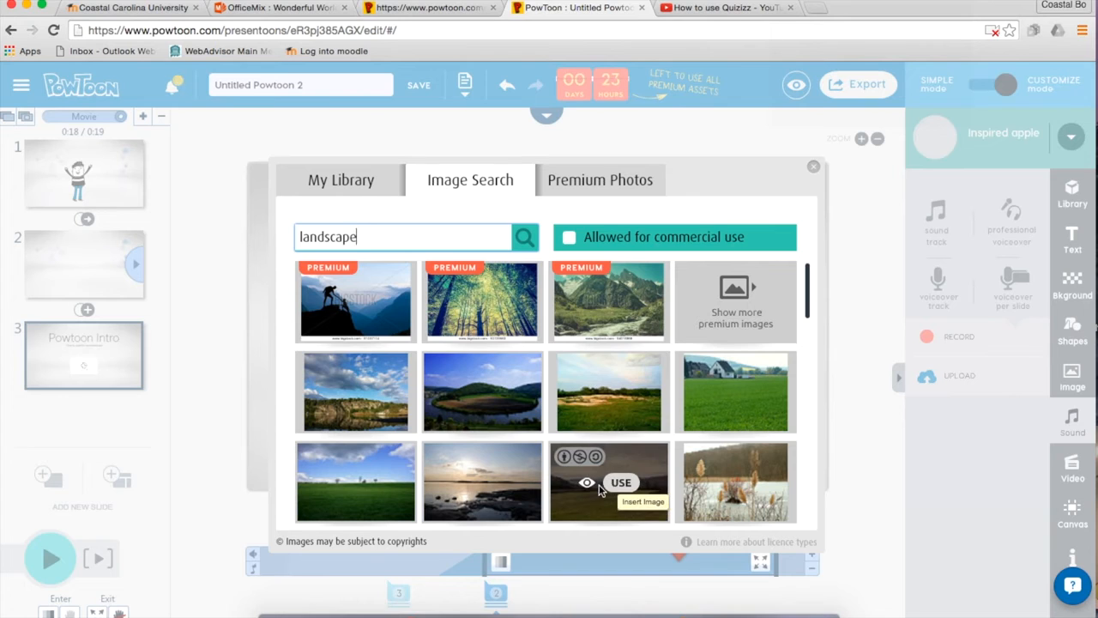
left_click(620, 483)
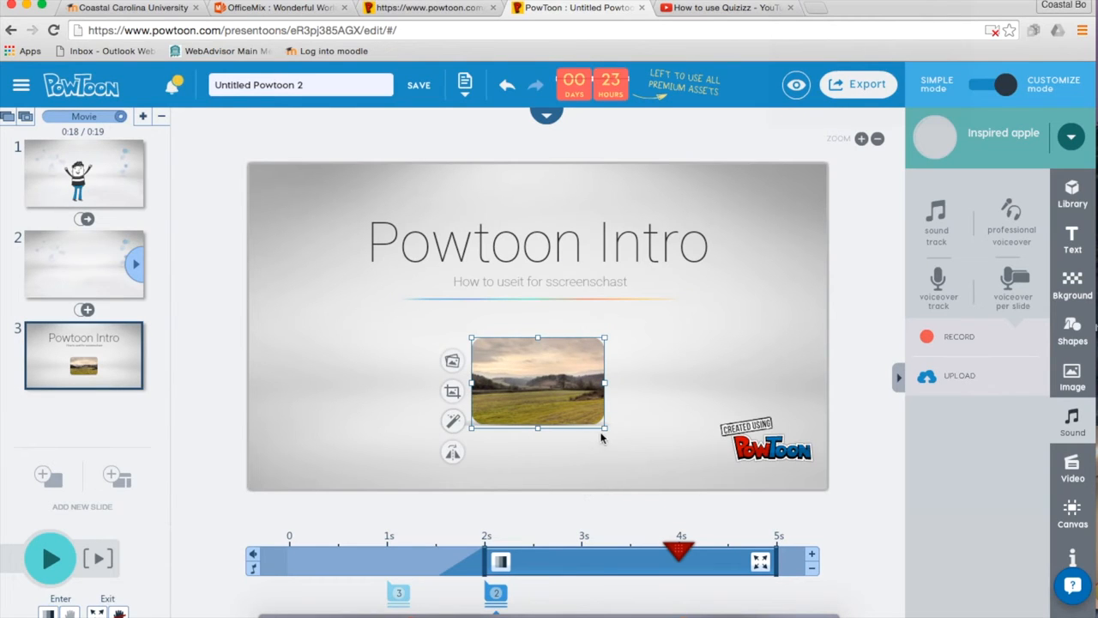
Enlarge the landscape photo in two passes and shift it to sit centred beneath the subtitle.
left_click_drag(603, 426, 652, 459)
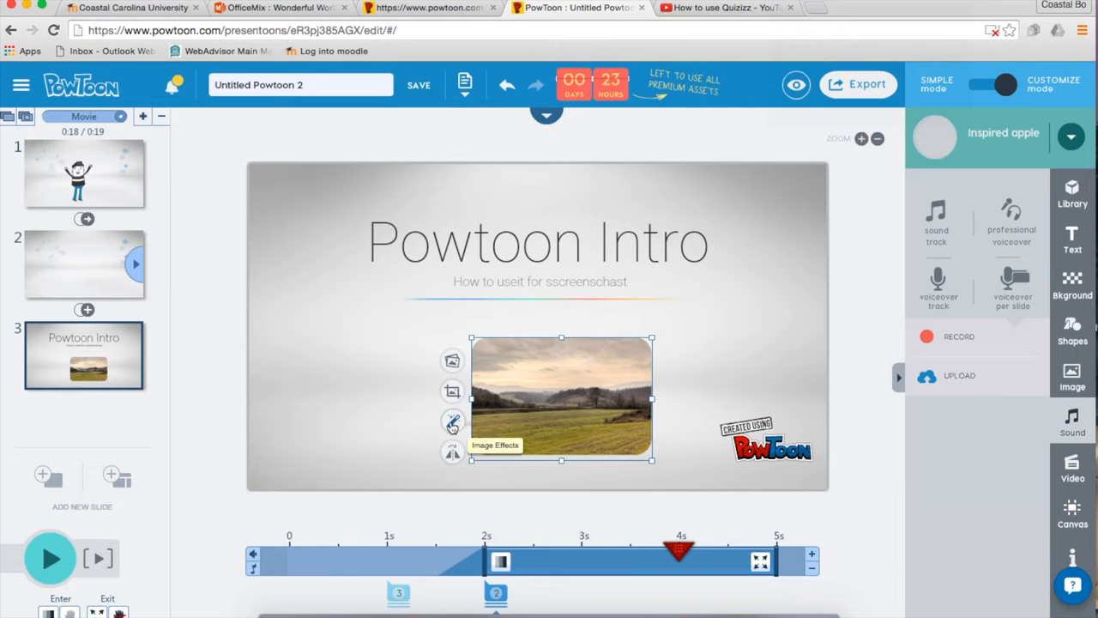
left_click_drag(546, 380, 542, 351)
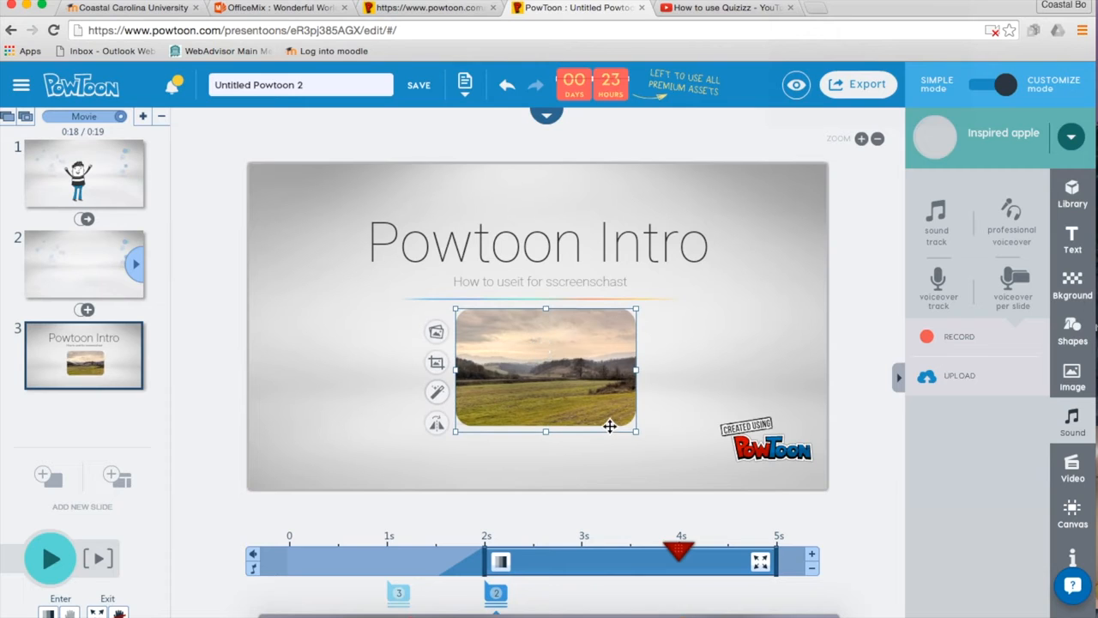
left_click_drag(636, 430, 709, 459)
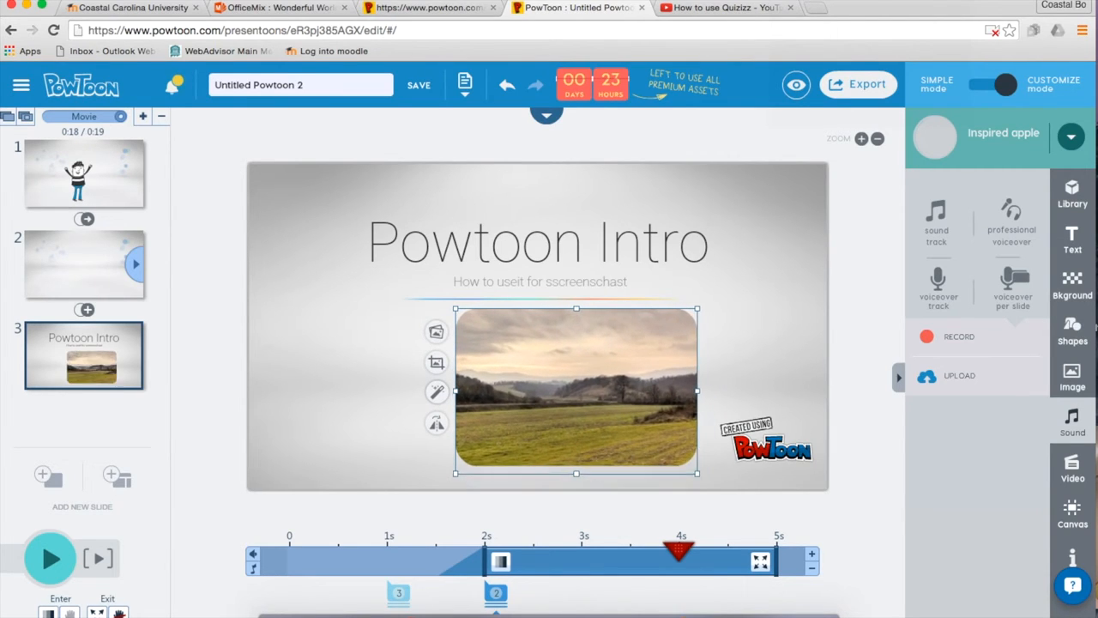
left_click_drag(619, 390, 584, 391)
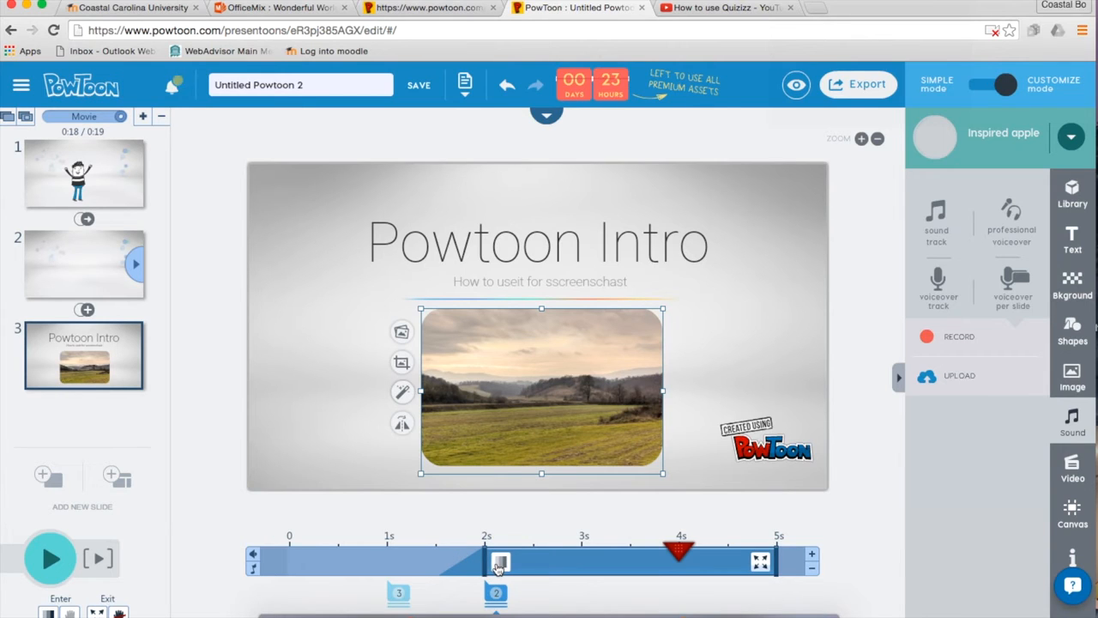
Inspect the entrance timing of slide 3's title and photo on the timeline, then go to slide 2.
left_click(497, 592)
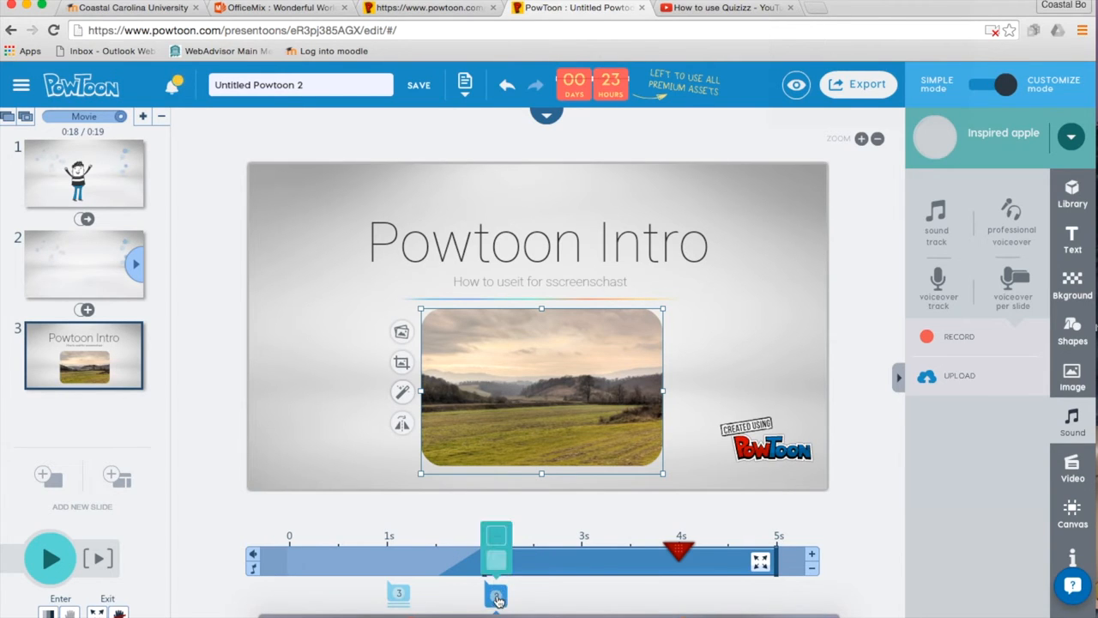
left_click(496, 592)
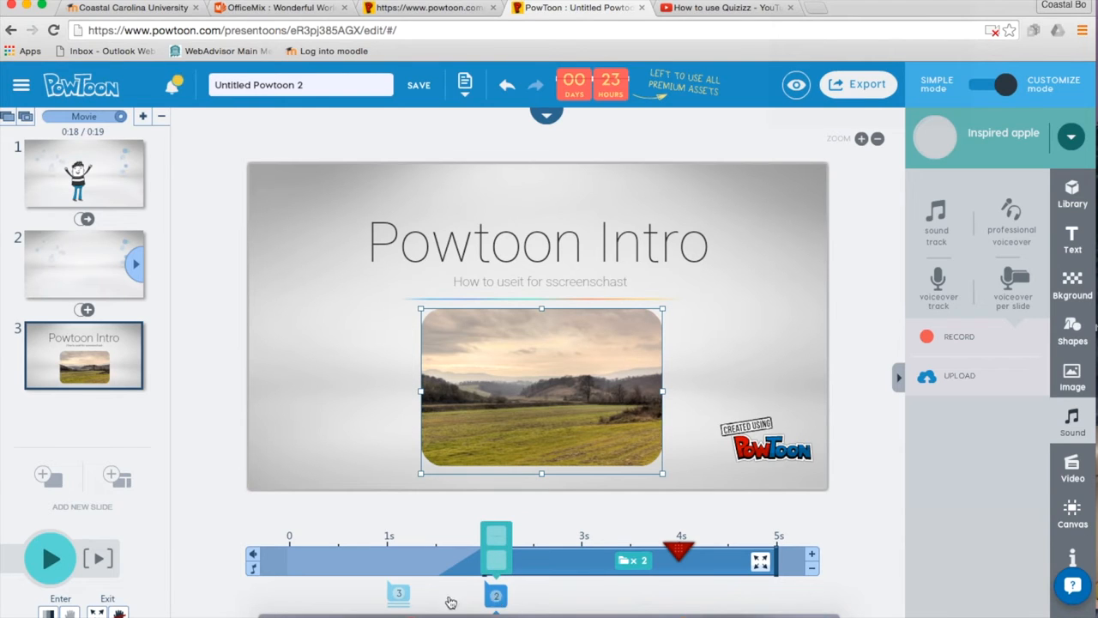
left_click(398, 595)
left_click(399, 596)
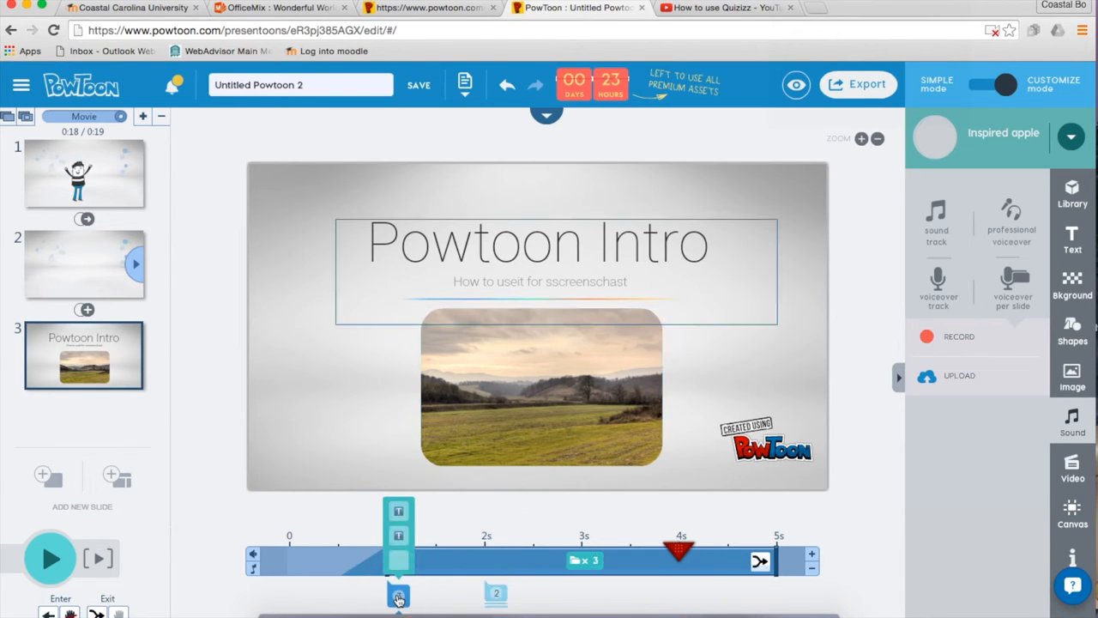
left_click(492, 592)
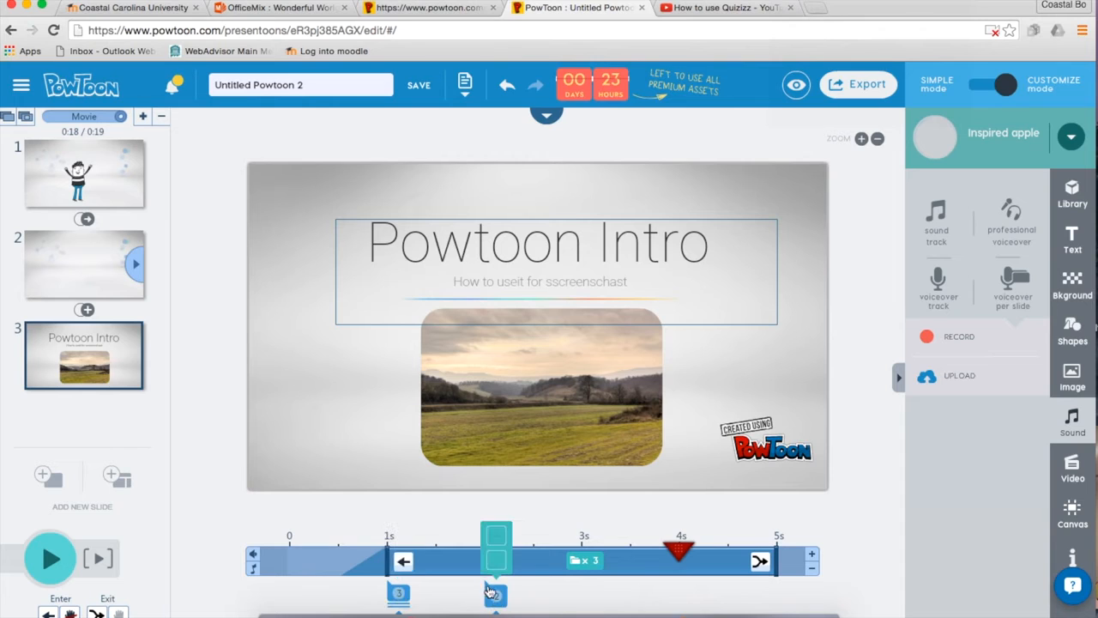
left_click(498, 596)
left_click(398, 593)
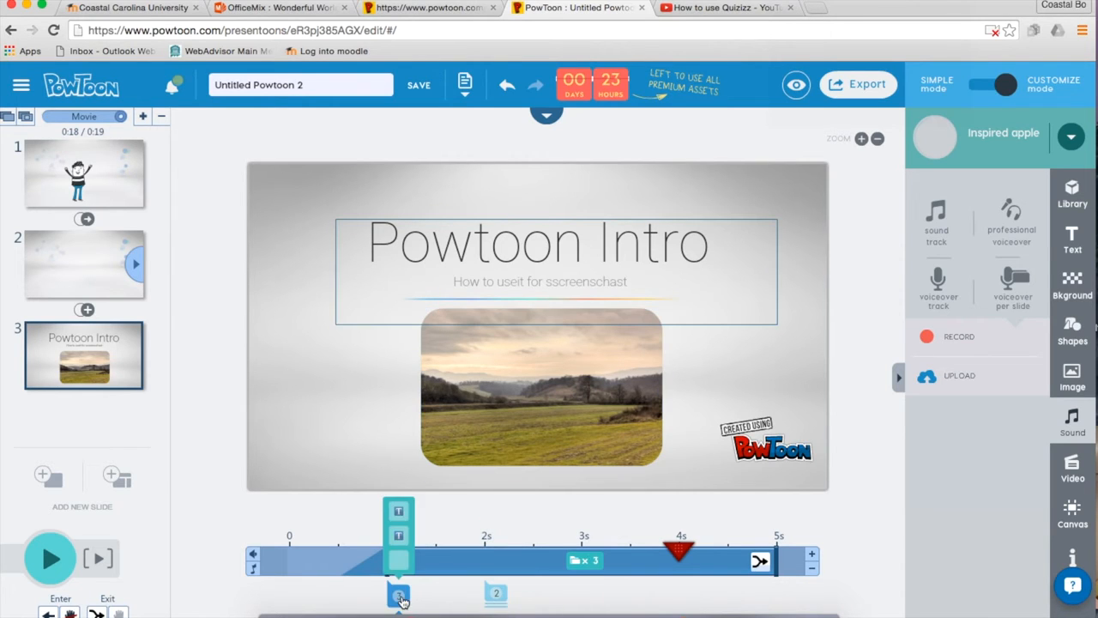
left_click(86, 274)
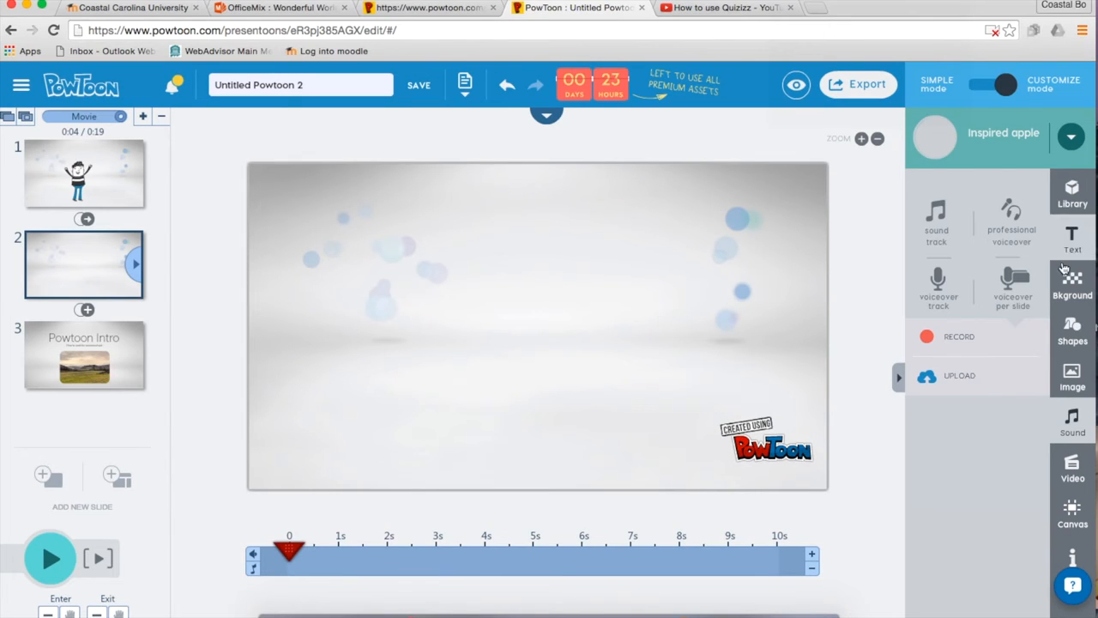
Add a hand-writing text effect to slide 2 and change its text to 'Get ready!'.
left_click(1072, 325)
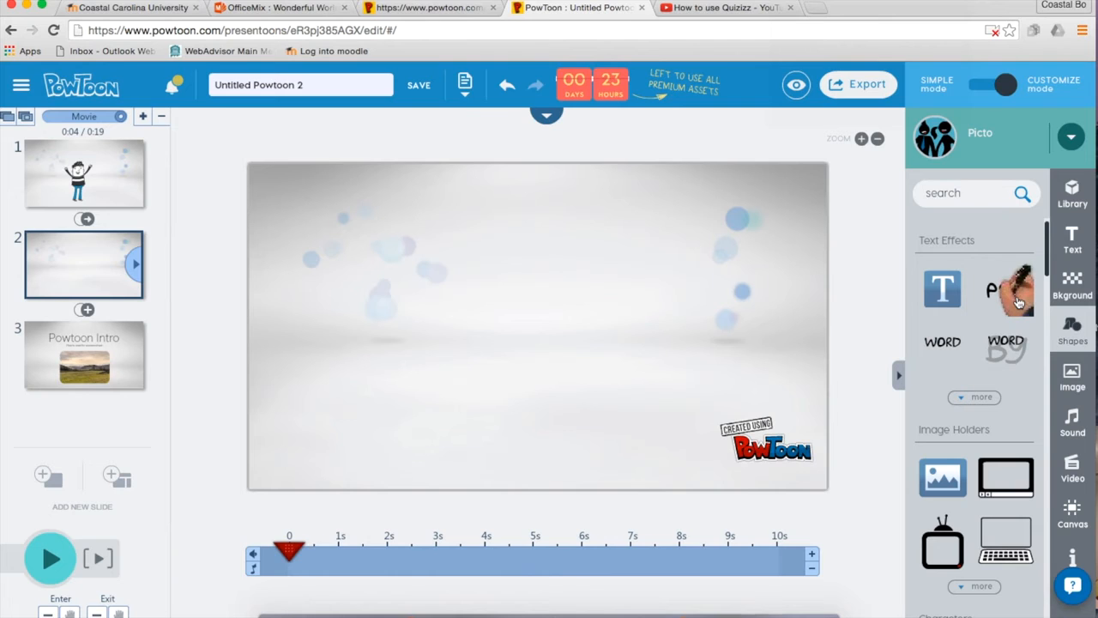
left_click(1018, 302)
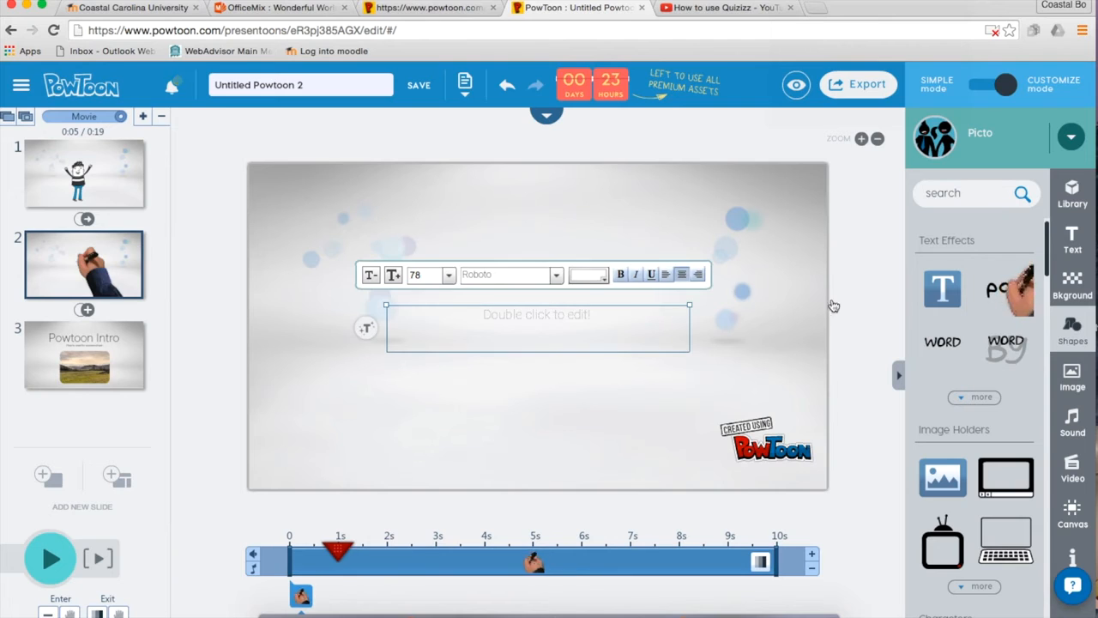
double_click(514, 322)
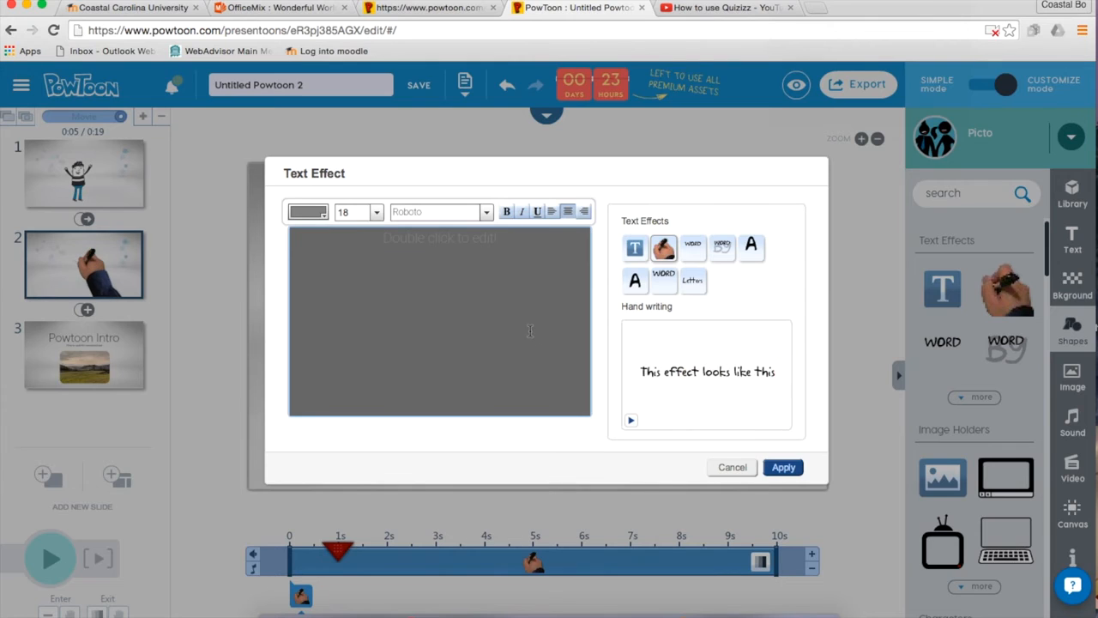
left_click(477, 243)
left_click_drag(501, 242, 380, 237)
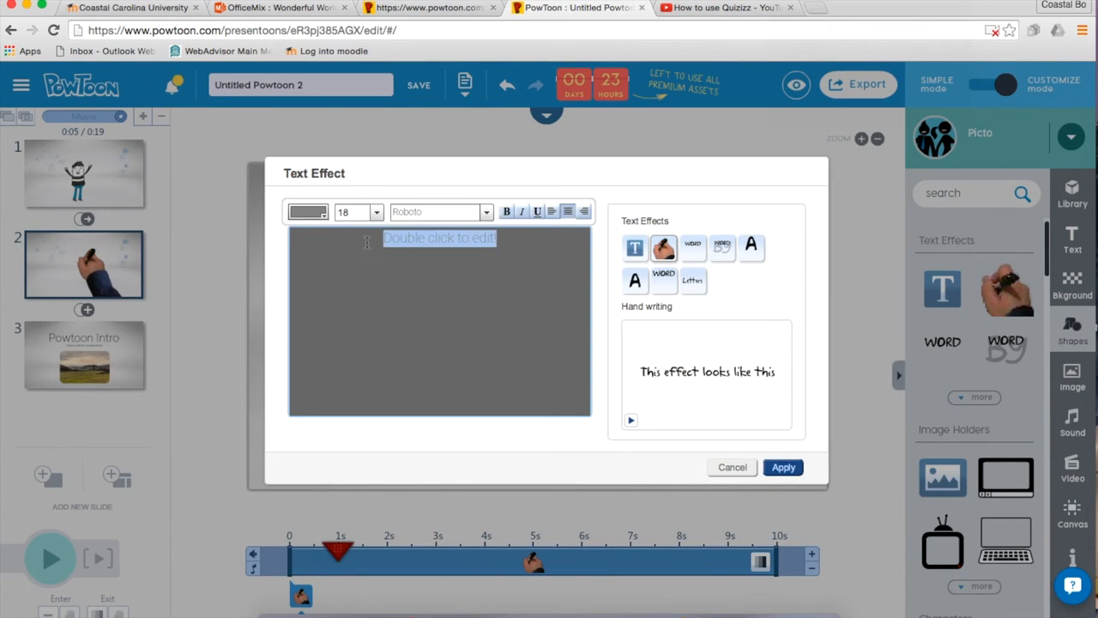
key("BackSpace")
type("Ge")
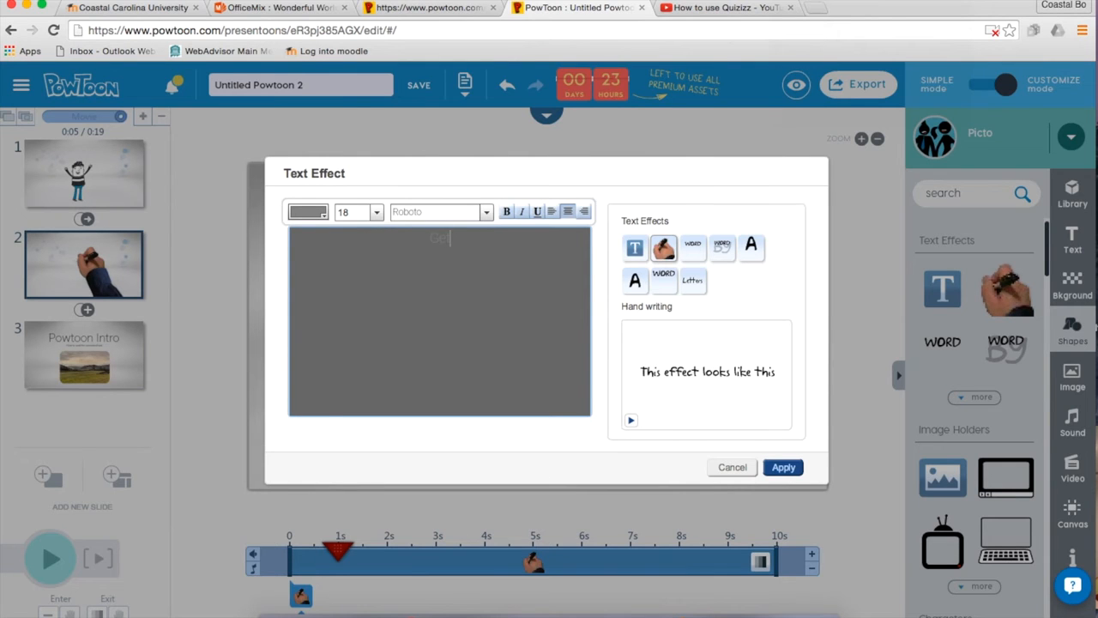
type("t ready!")
left_click(789, 467)
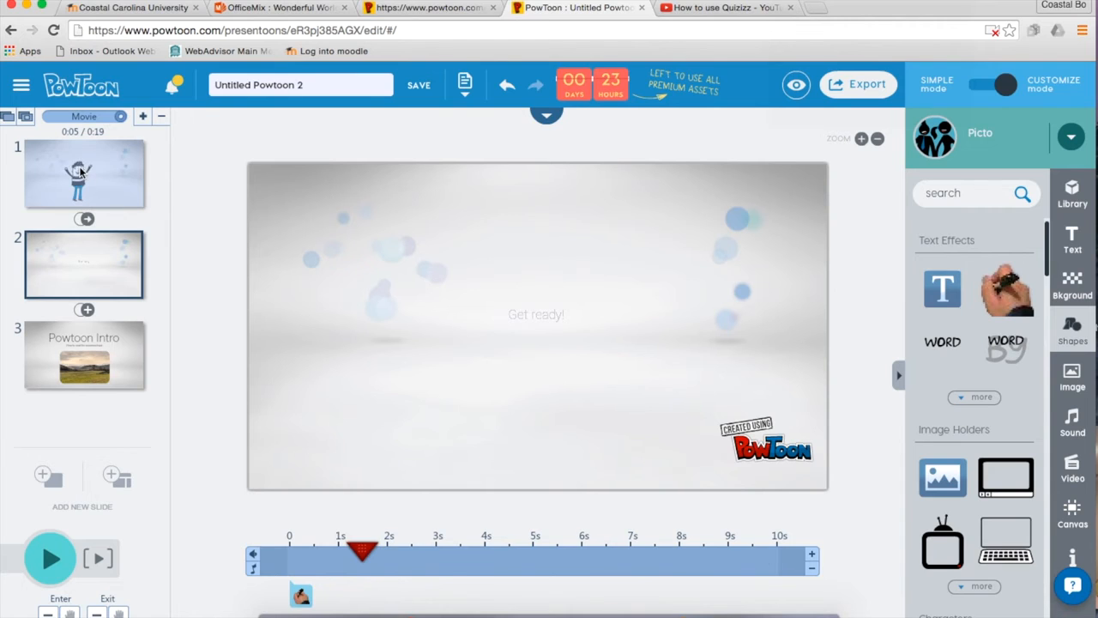
Rewind to the start of slide 1 and play the full 19-second movie preview.
left_click(80, 172)
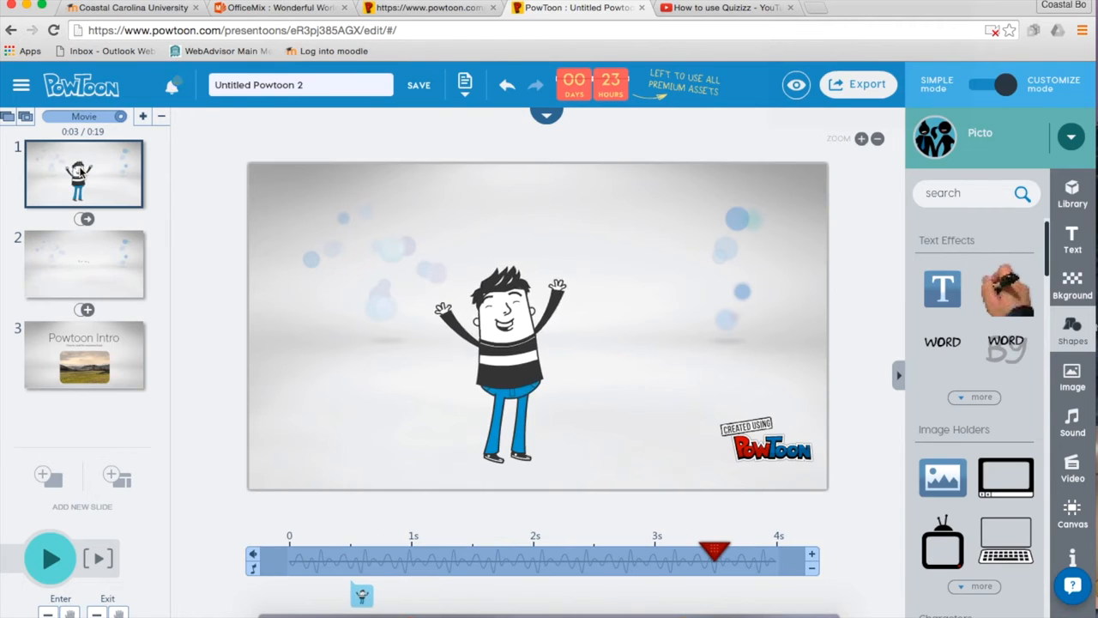
left_click(48, 557)
left_click(47, 558)
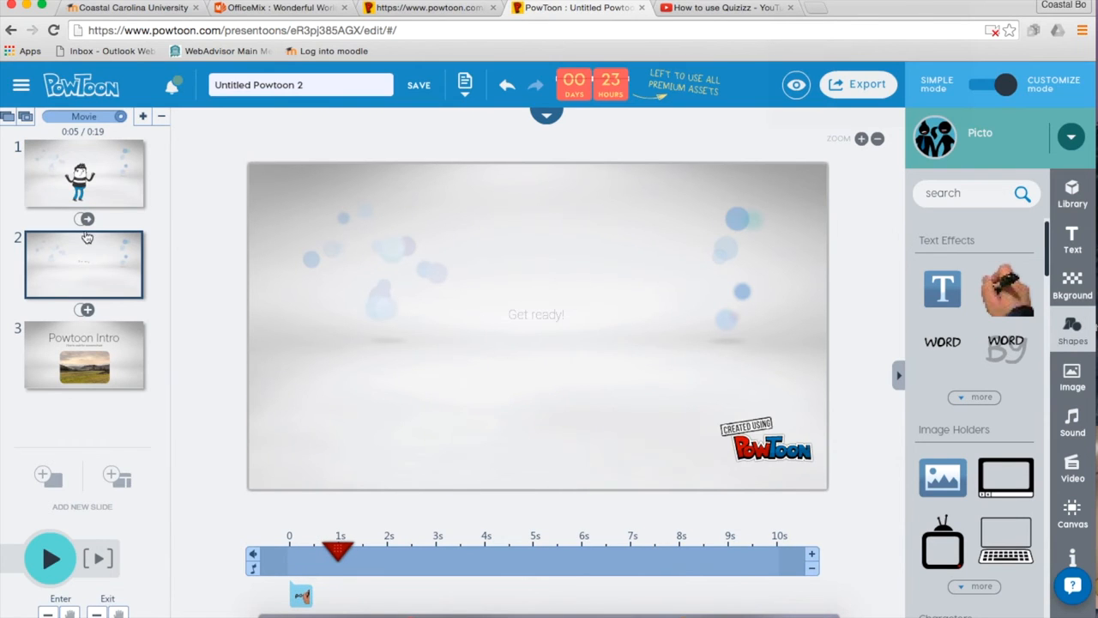
left_click(57, 182)
left_click(337, 546)
left_click_drag(350, 547, 261, 548)
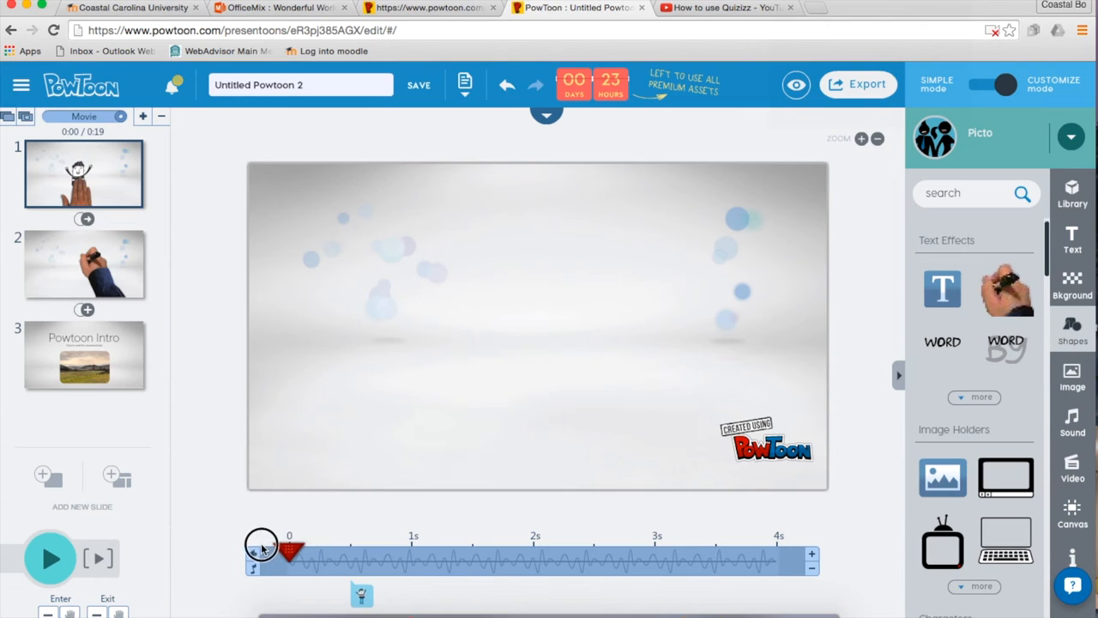
left_click(56, 558)
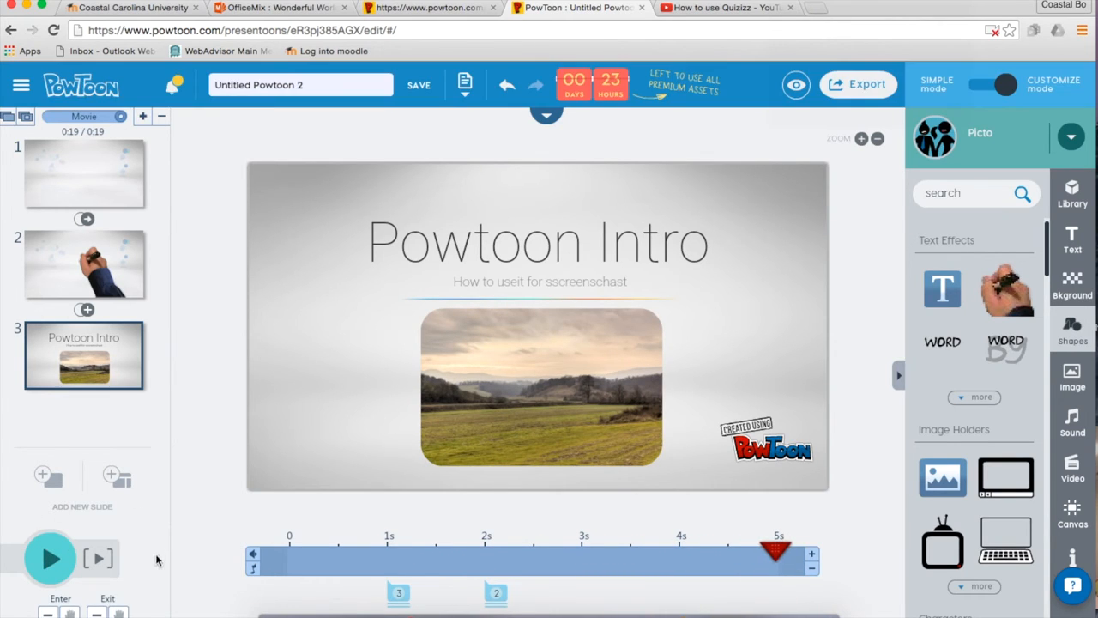
Trim slide 2's duration to 2 seconds, bringing the whole movie to 11 seconds.
left_click(115, 278)
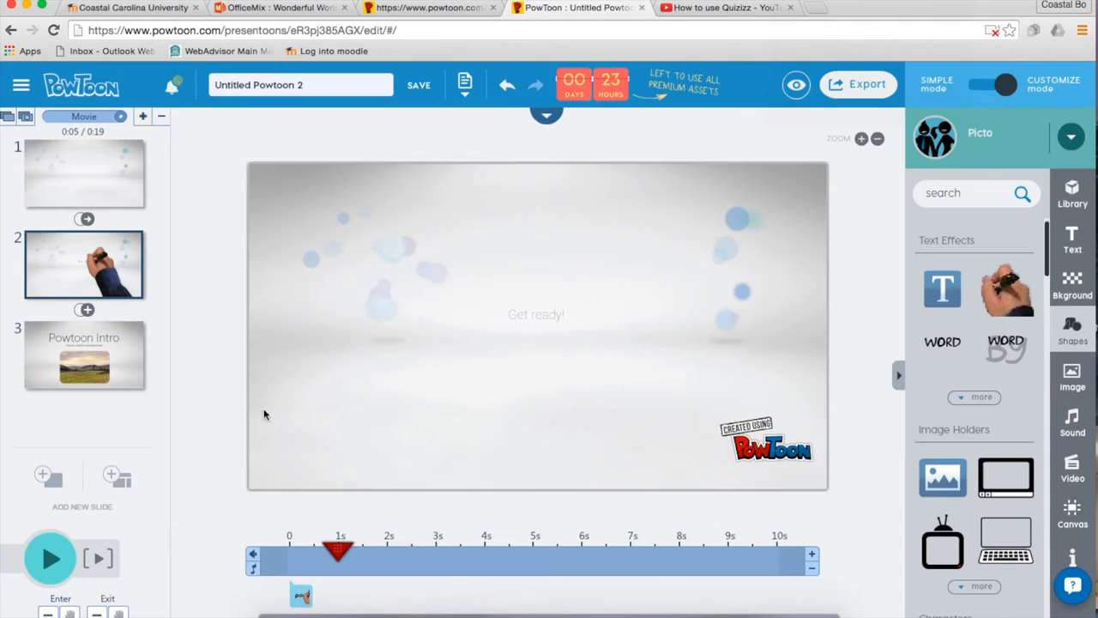
left_click(811, 568)
left_click(812, 567)
left_click(811, 568)
left_click(811, 568)
left_click(811, 568)
left_click(811, 568)
left_click(811, 568)
left_click(812, 568)
left_click(811, 567)
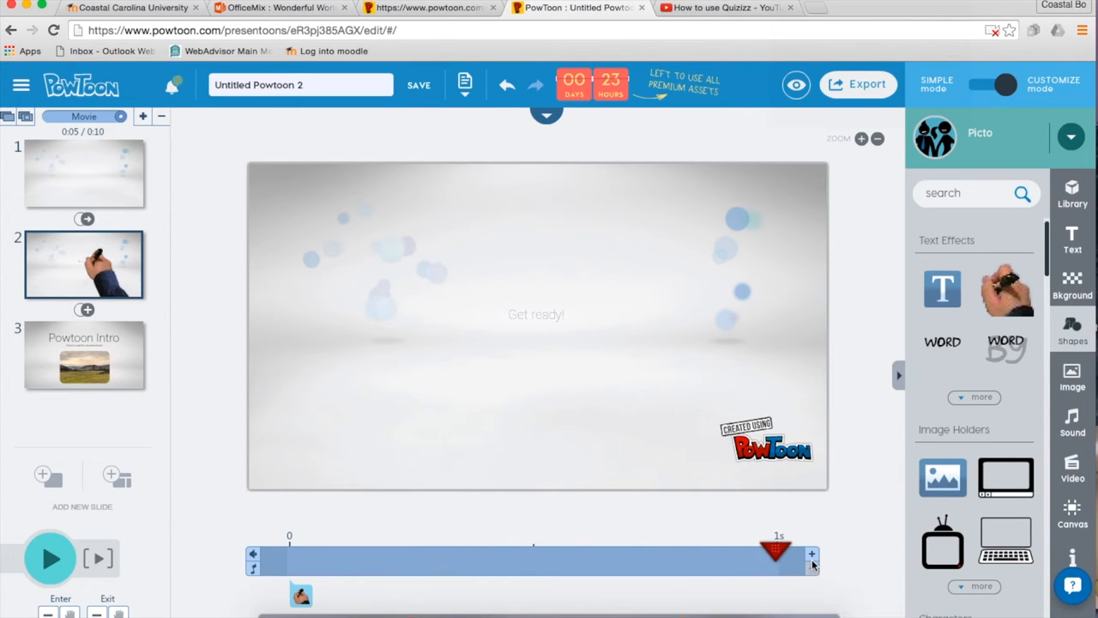
left_click(811, 555)
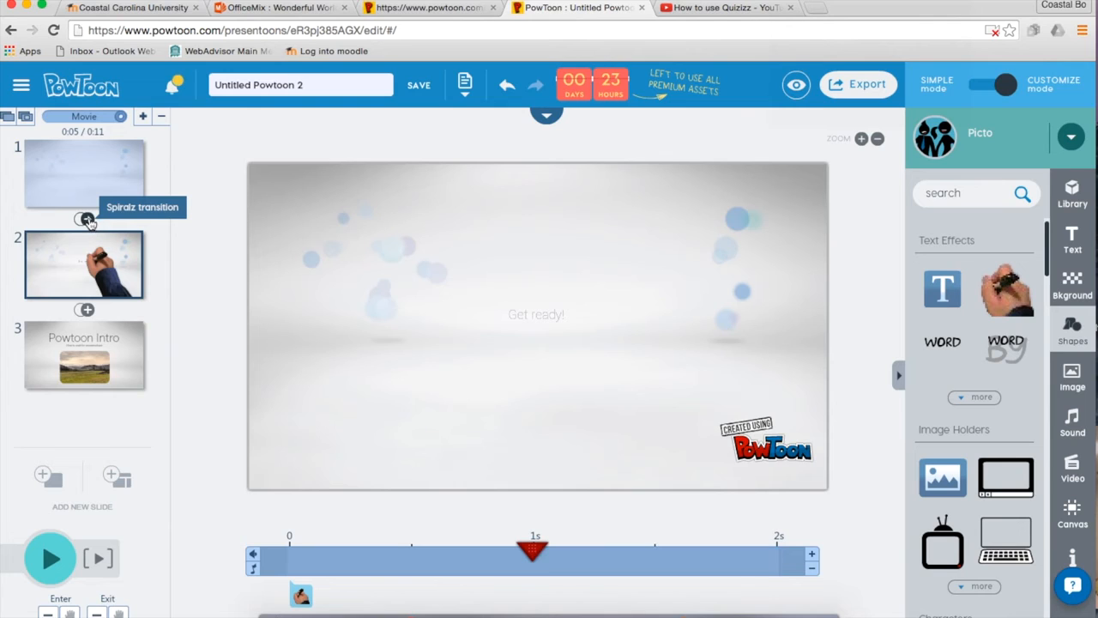
left_click(113, 197)
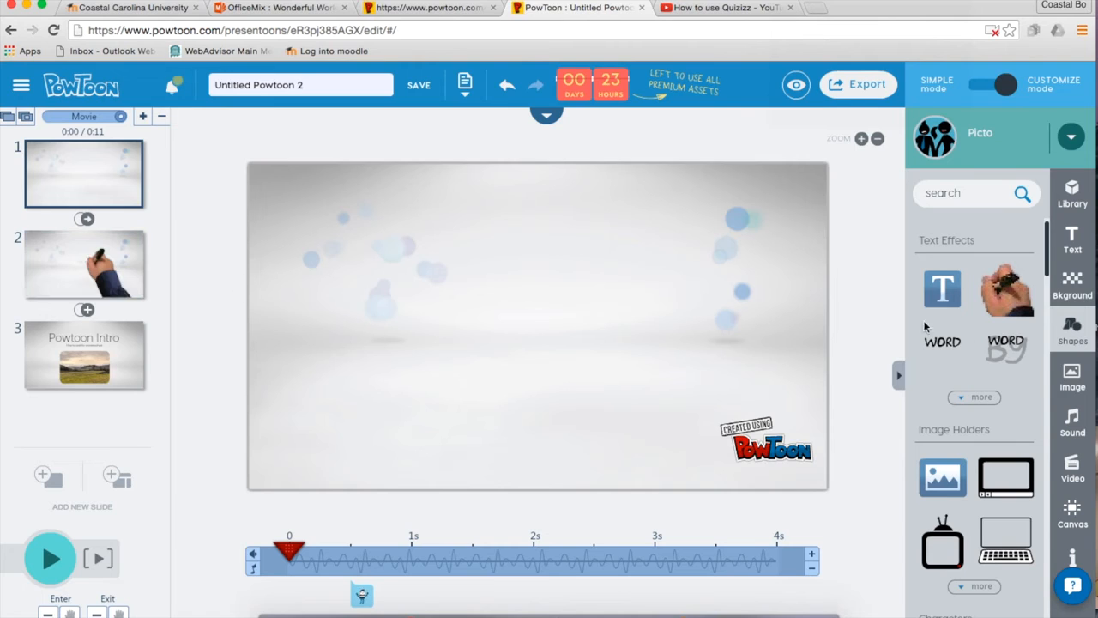
Open the sound manager, filter songs to Dramatic, and preview 'Lover Come Hack to Me'.
left_click(1074, 429)
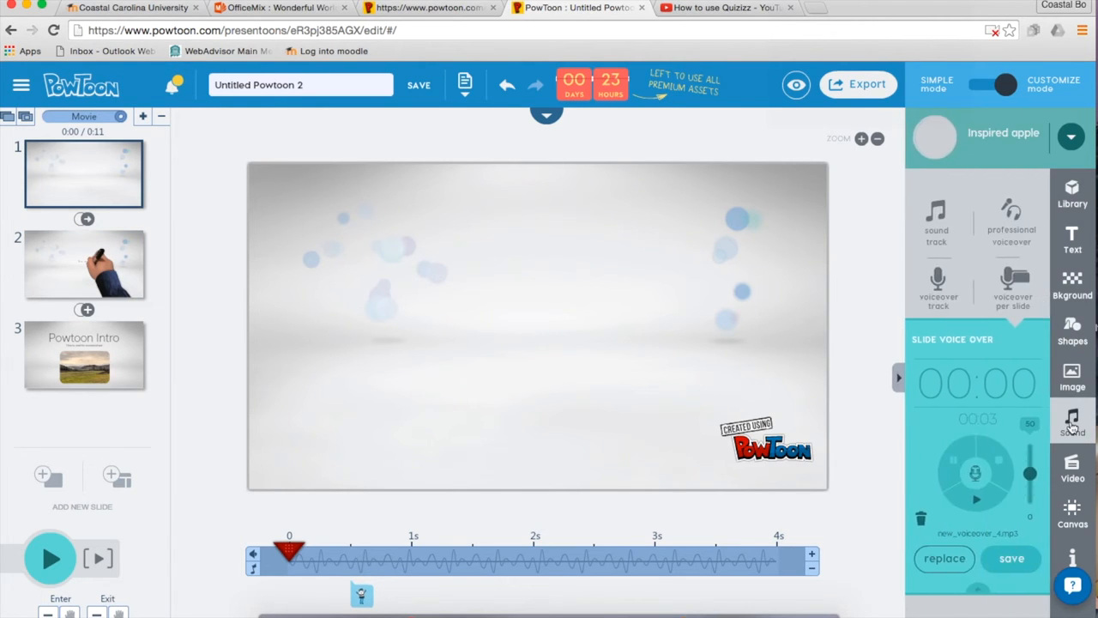
left_click(938, 291)
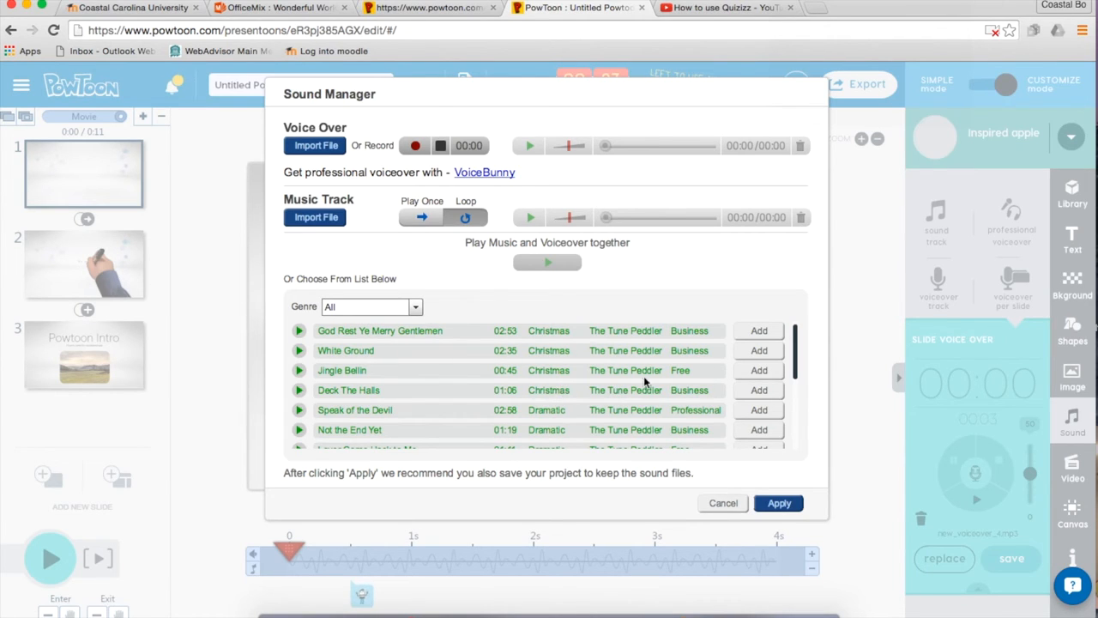
left_click(416, 309)
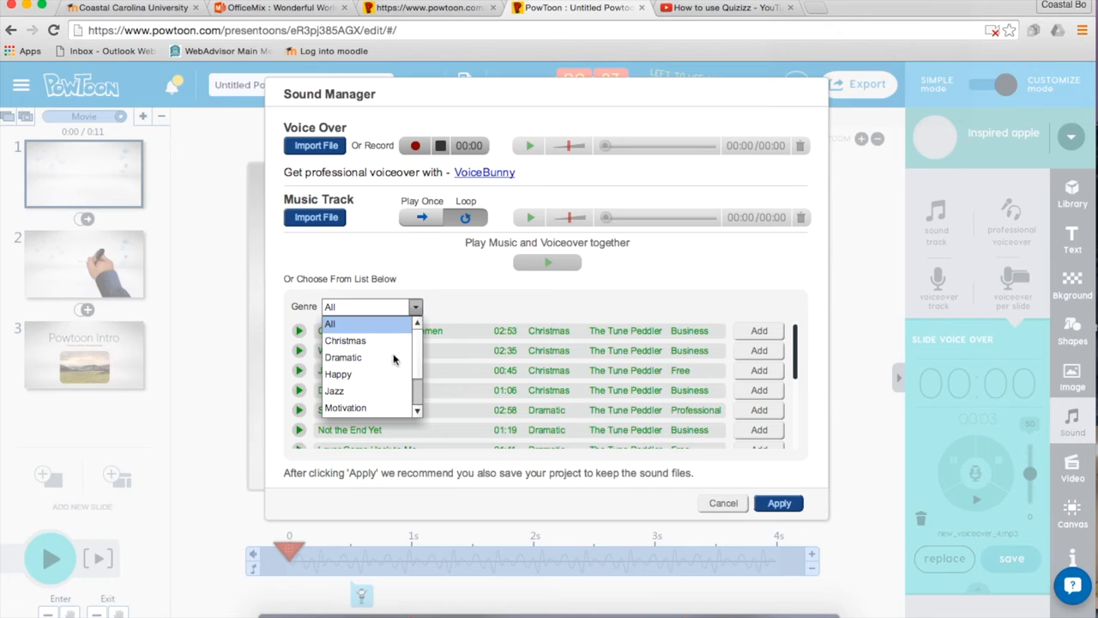
left_click(357, 357)
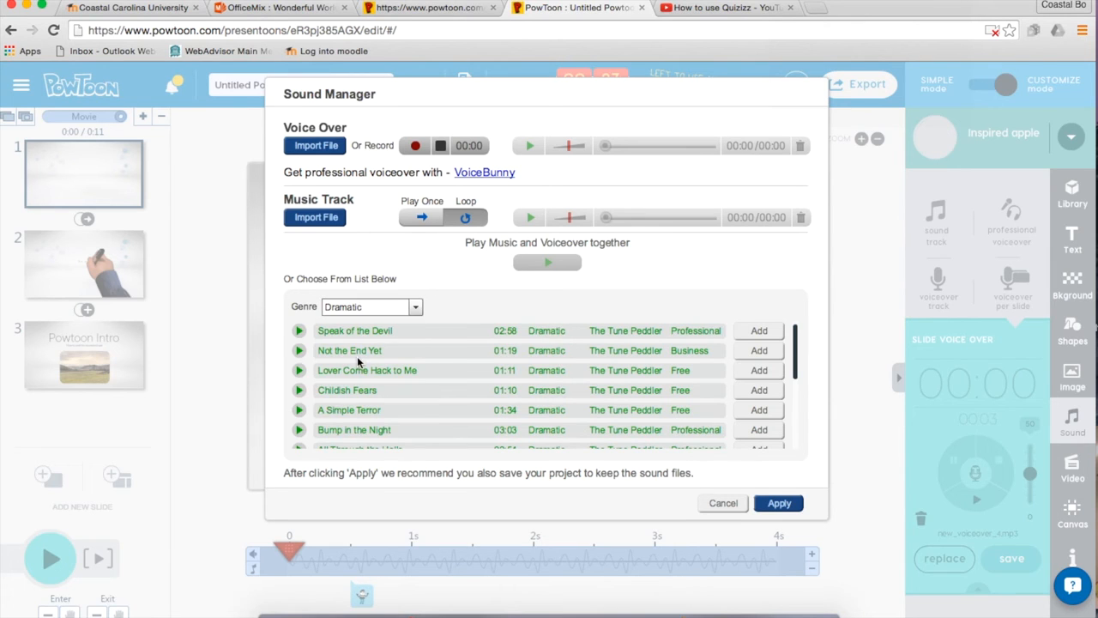
left_click(297, 371)
left_click(300, 371)
left_click(370, 369)
Add 'Lover Come Hack to Me' as the music track with Loop on and apply.
left_click(759, 374)
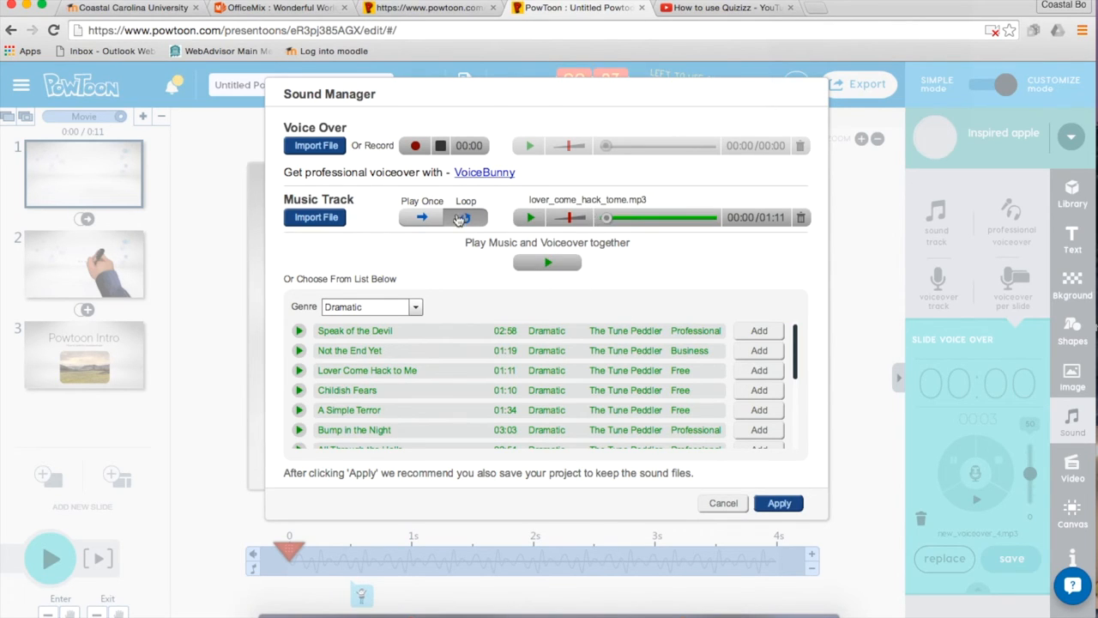
left_click(467, 218)
left_click(778, 504)
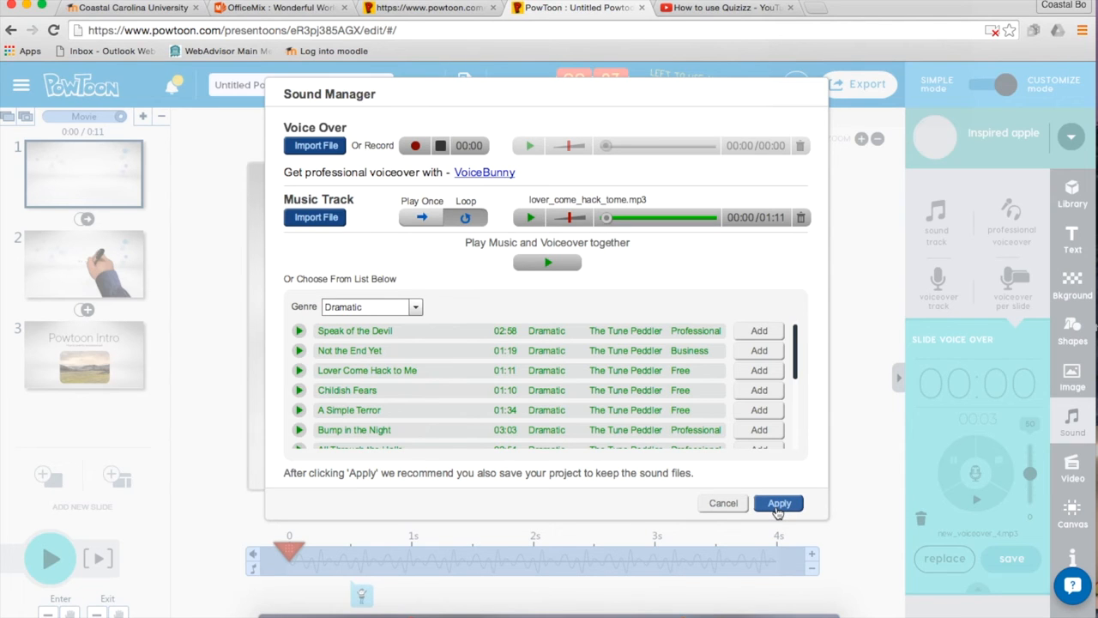
left_click(778, 506)
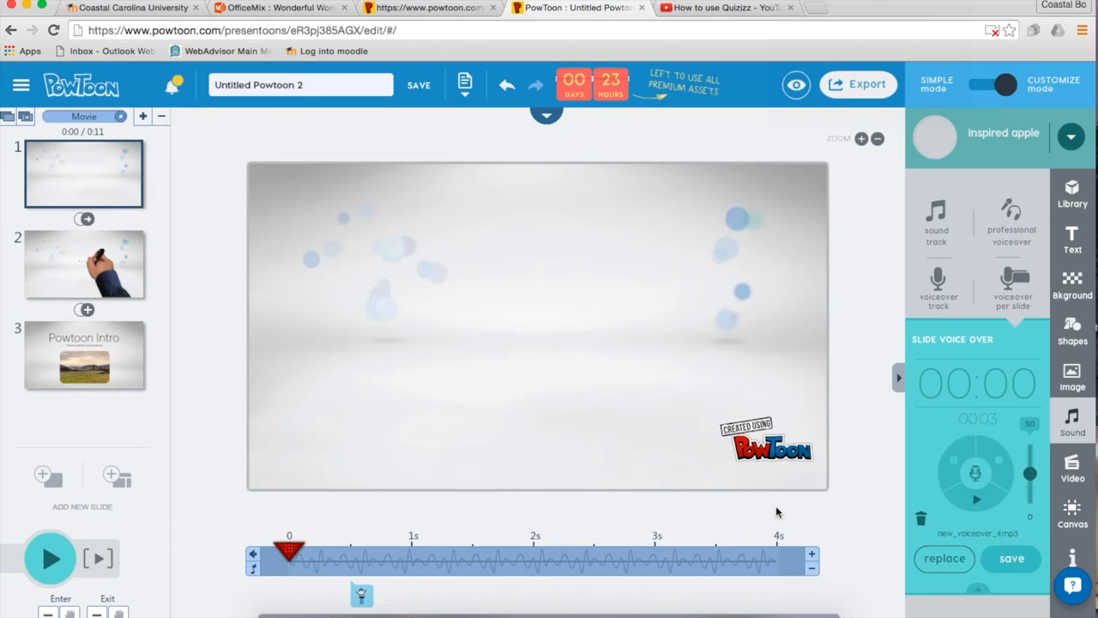
Preview the movie with its music from slide 1, dismiss the video-embedding warning, and open Export.
left_click(51, 164)
left_click(49, 561)
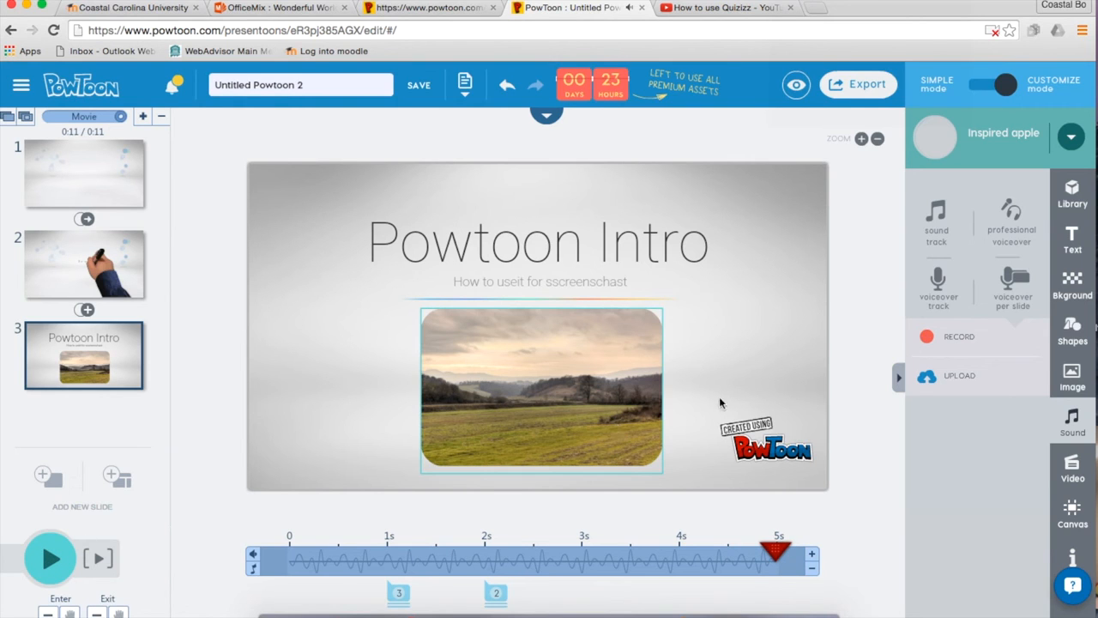
left_click(1075, 481)
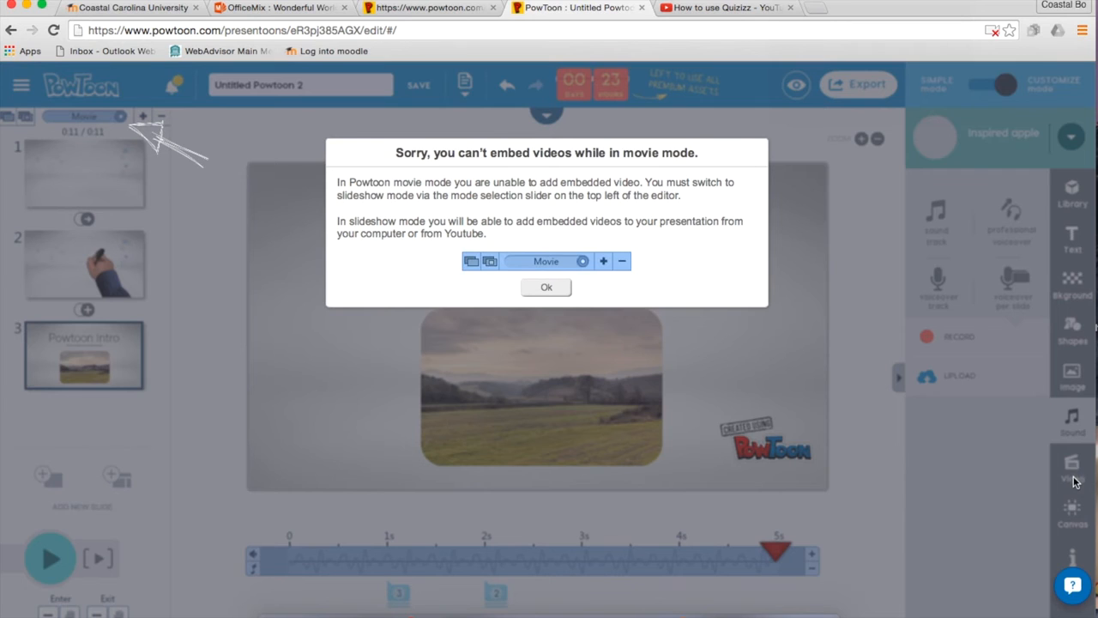
left_click(549, 289)
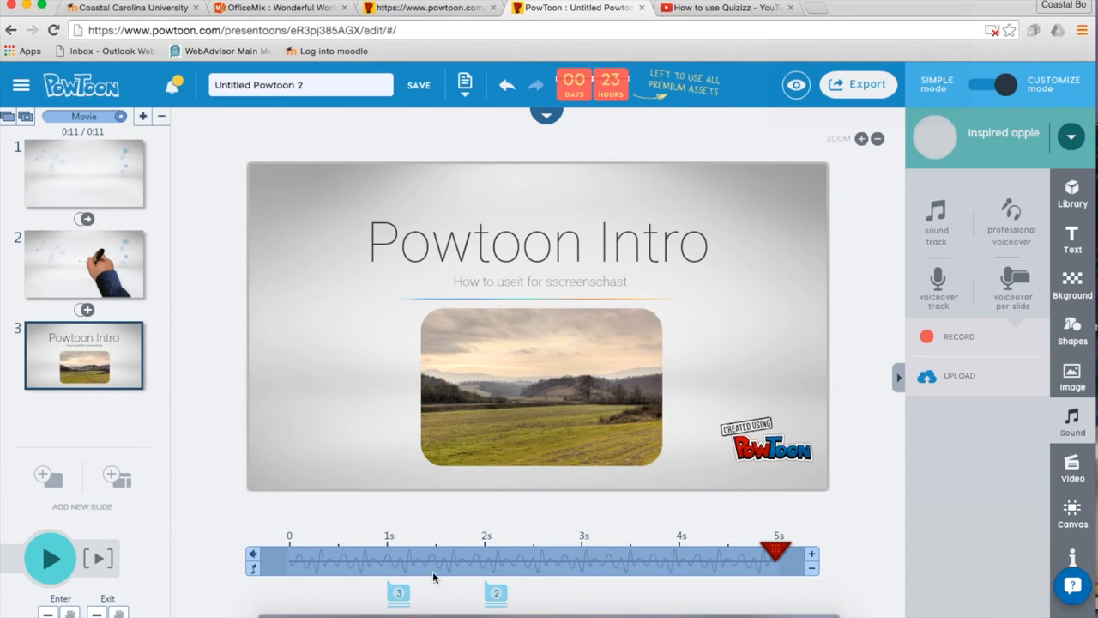
left_click(500, 603)
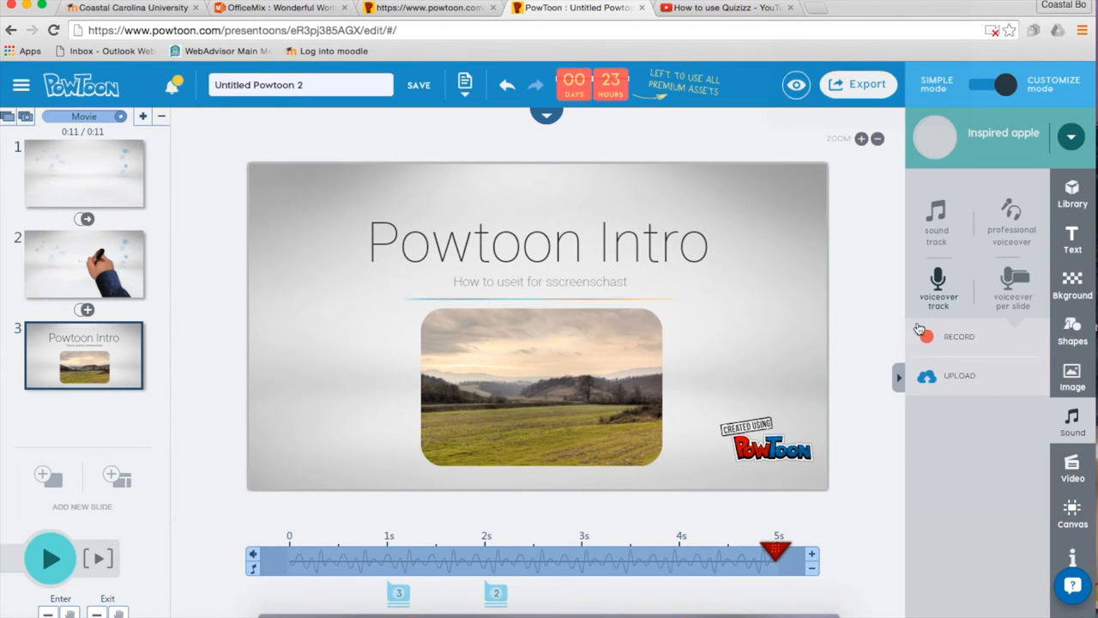
left_click(849, 90)
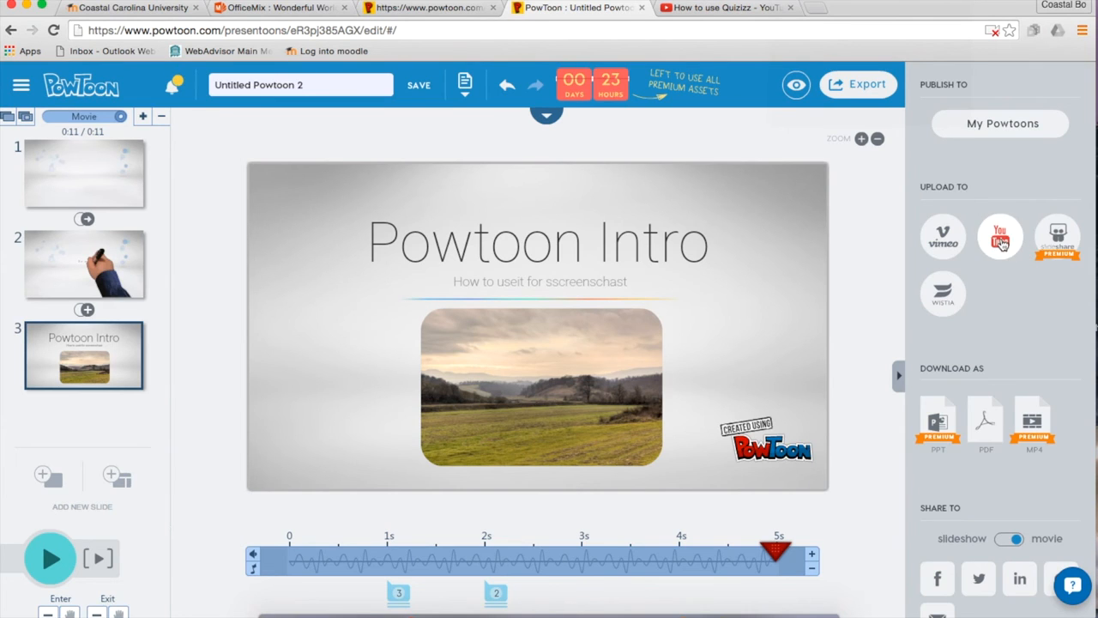
Start the YouTube upload, close the Google account popup, and continue past the account step.
left_click(1000, 242)
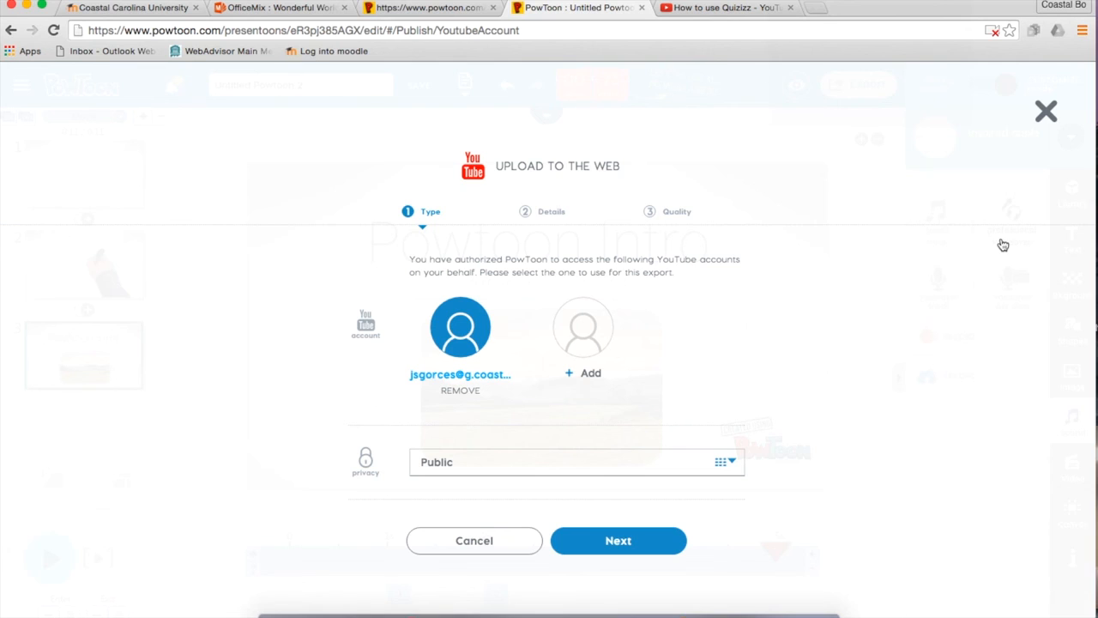
left_click(590, 349)
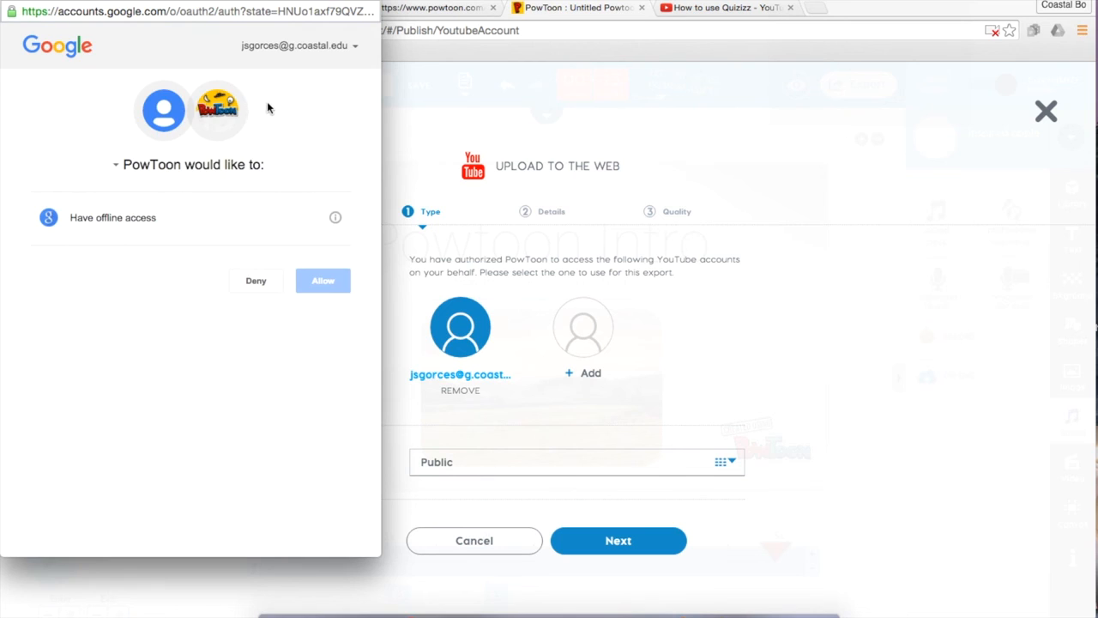
left_click(354, 47)
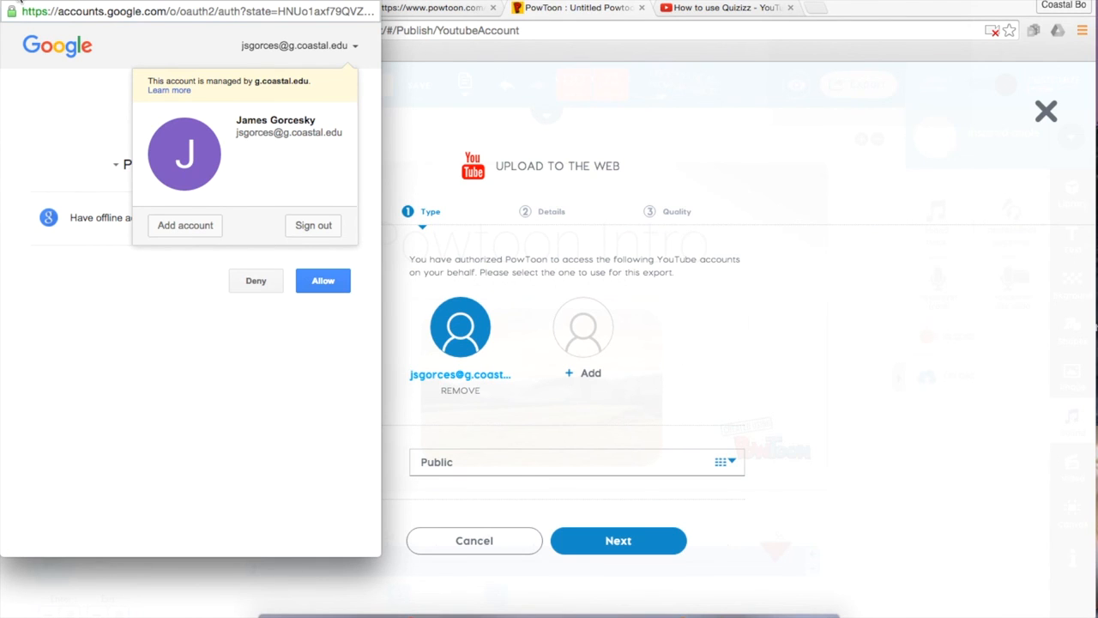
left_click(7, 3)
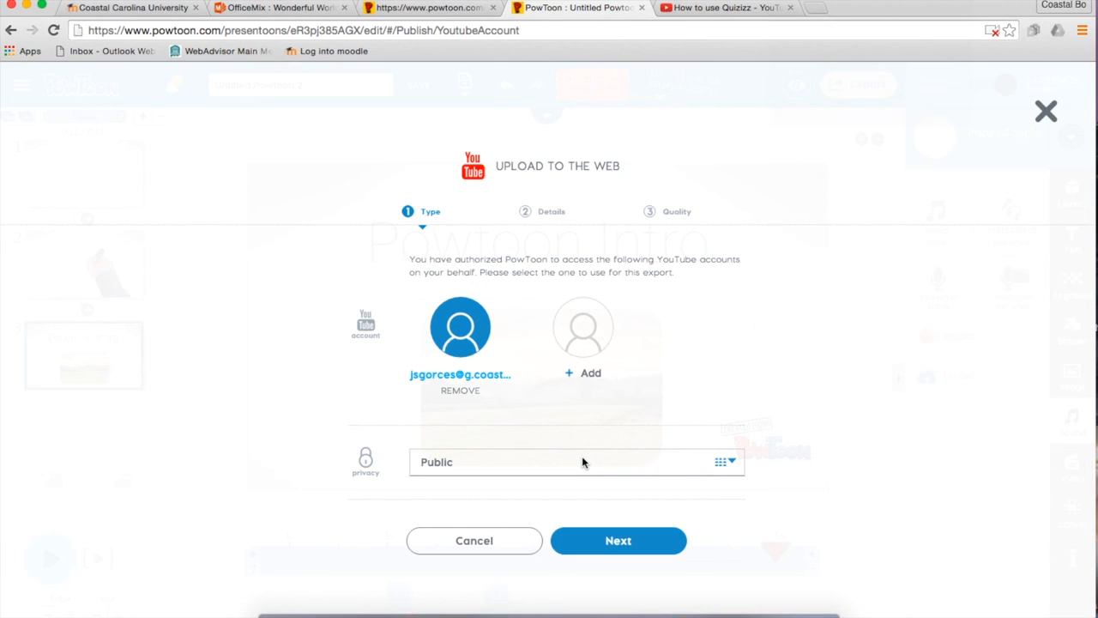
left_click(603, 544)
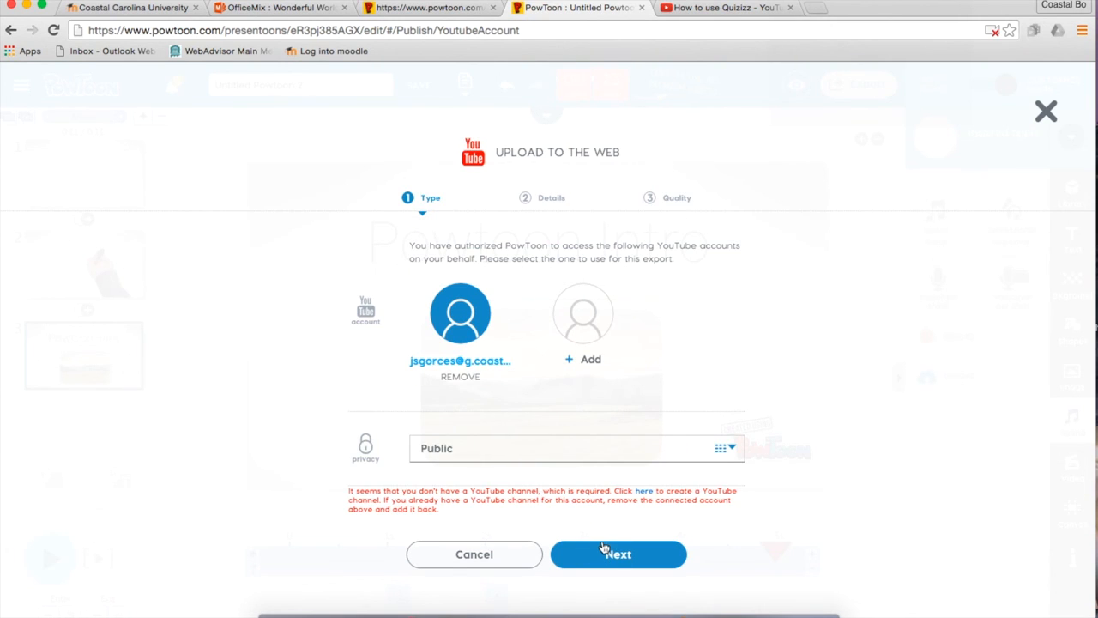
Check the YouTube channel creation page, then choose to add an additional Google account.
left_click(643, 494)
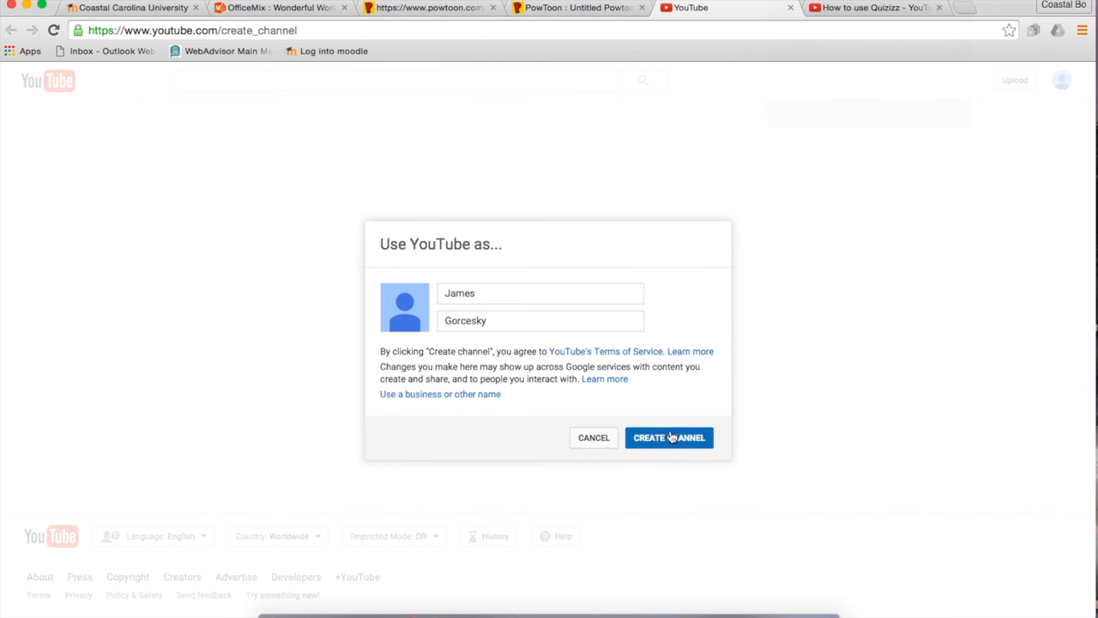
left_click(583, 8)
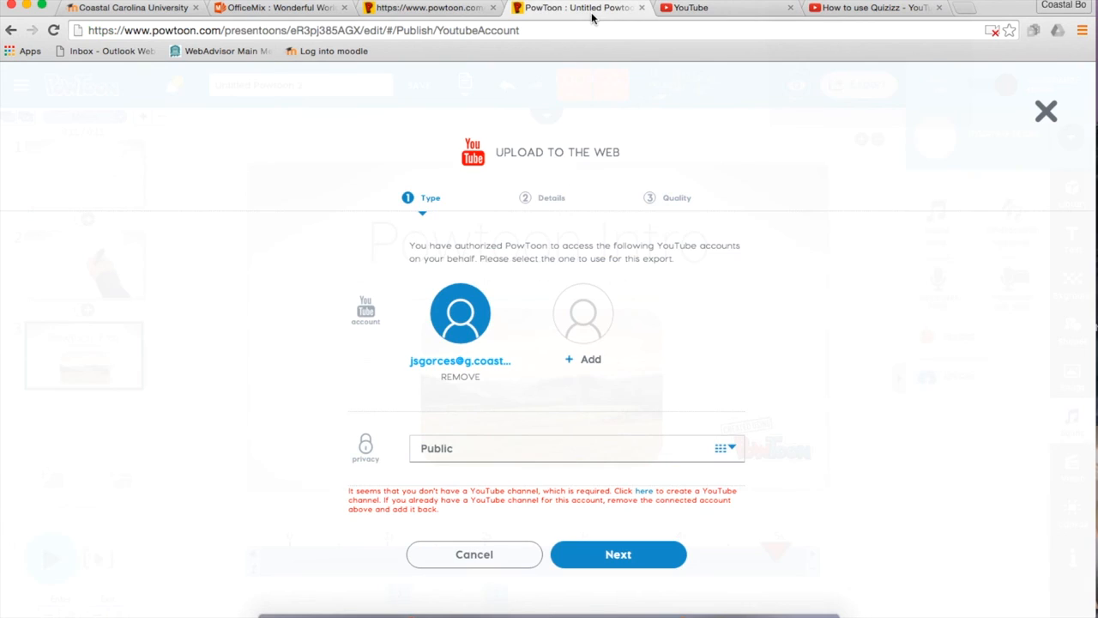
left_click(590, 324)
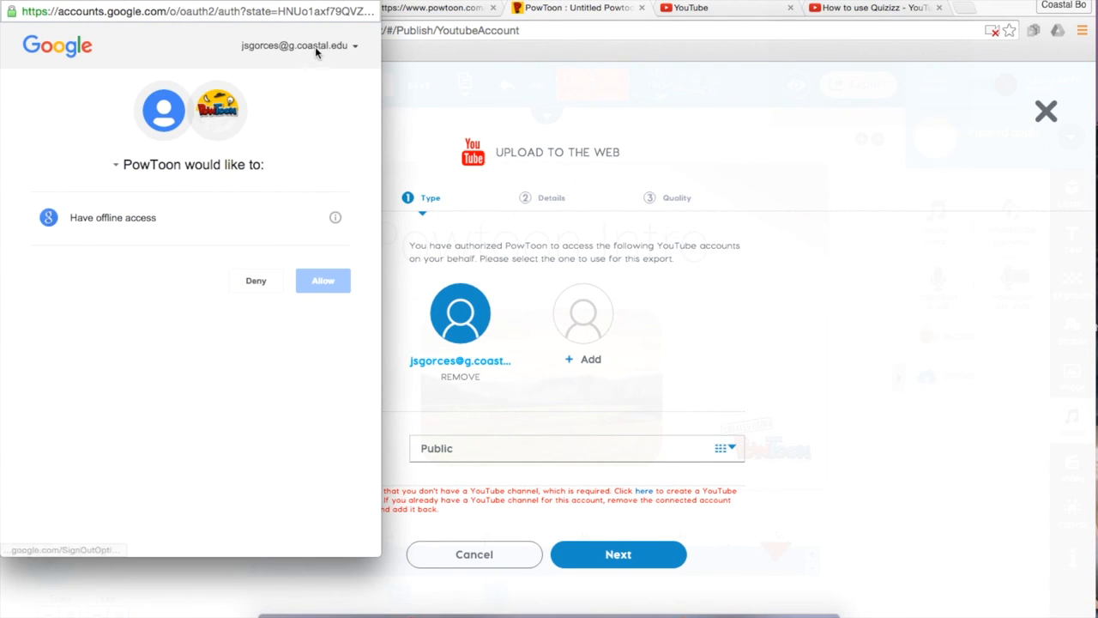
left_click(315, 46)
left_click(181, 228)
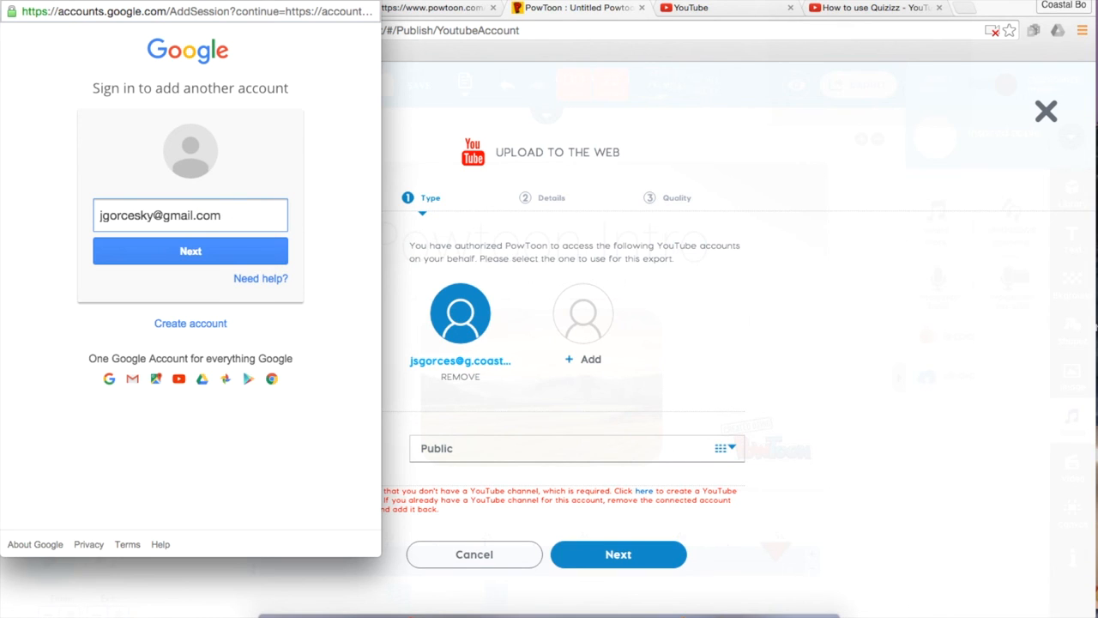
Sign in with the second account's e-mail and password, decline saving it, and allow PowToon access.
key("Return")
type("•••")
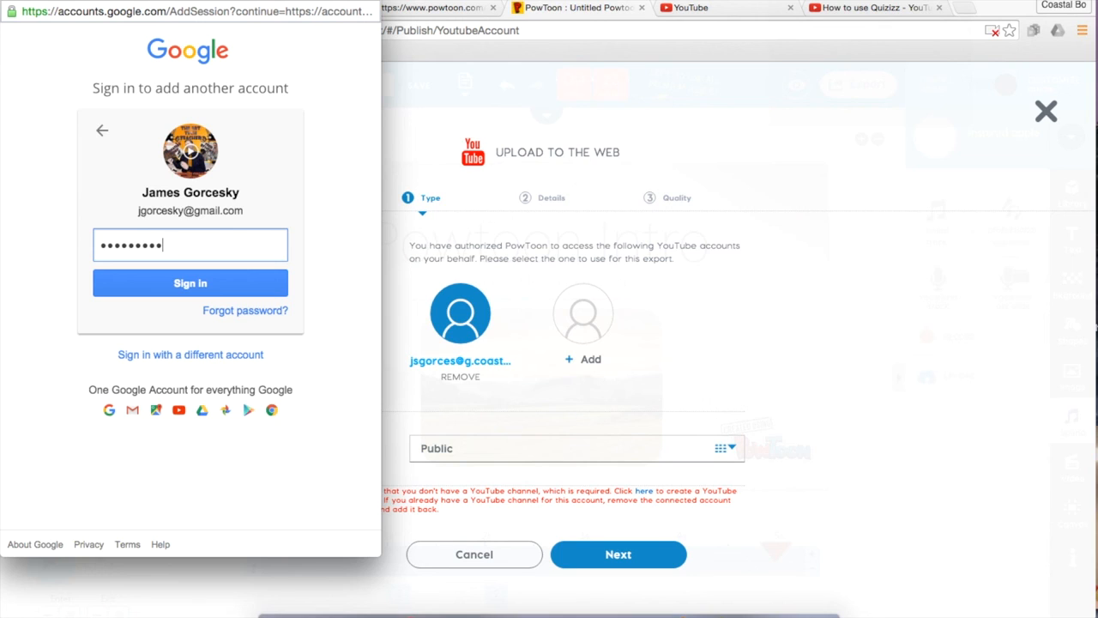
key("Return")
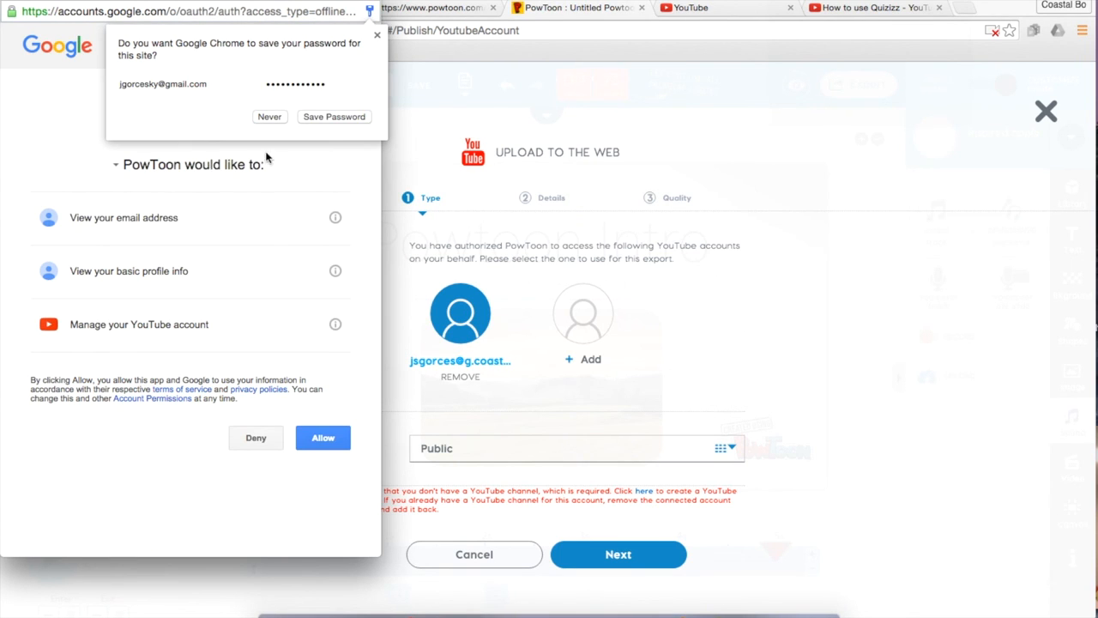
left_click(268, 116)
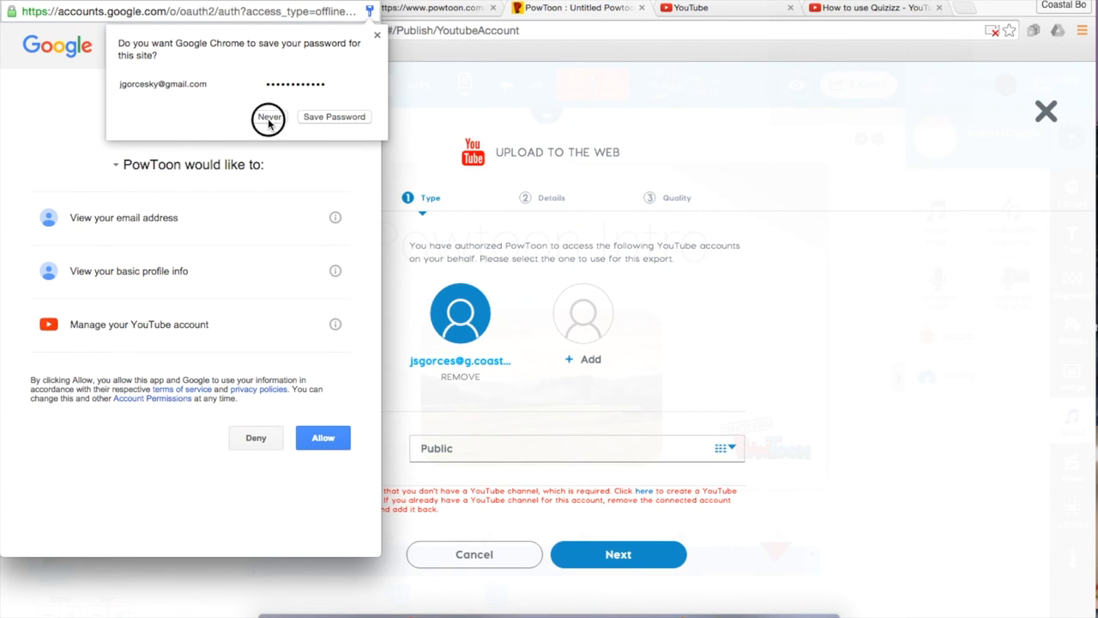
left_click(322, 442)
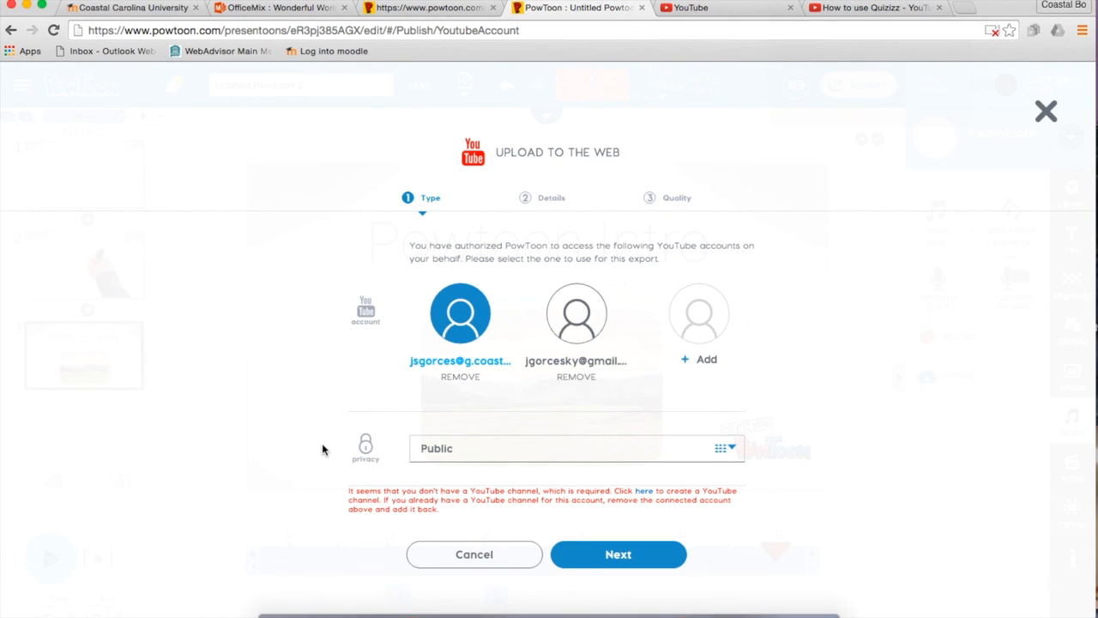
Pick the newly added account, choose Training as the video category, and reach the Quality step.
left_click(589, 322)
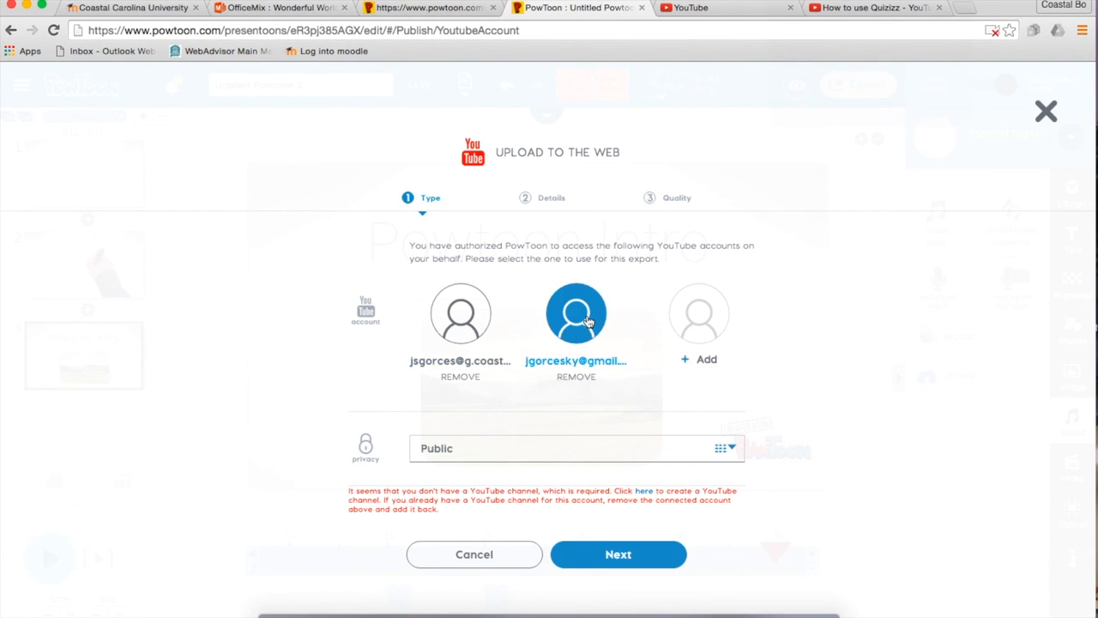
left_click(614, 556)
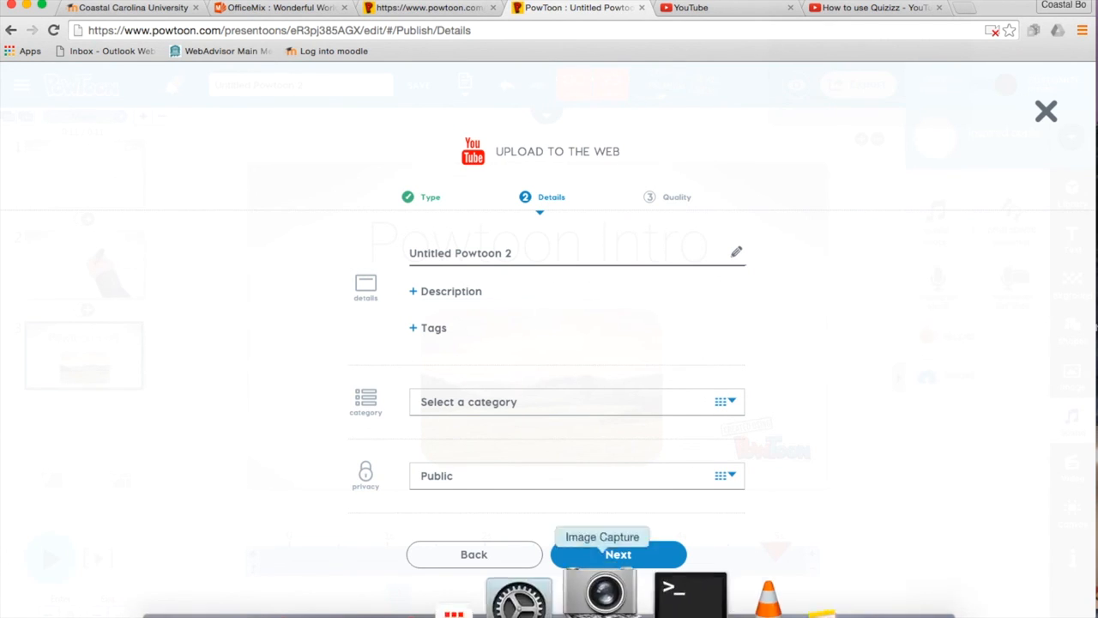
left_click(645, 565)
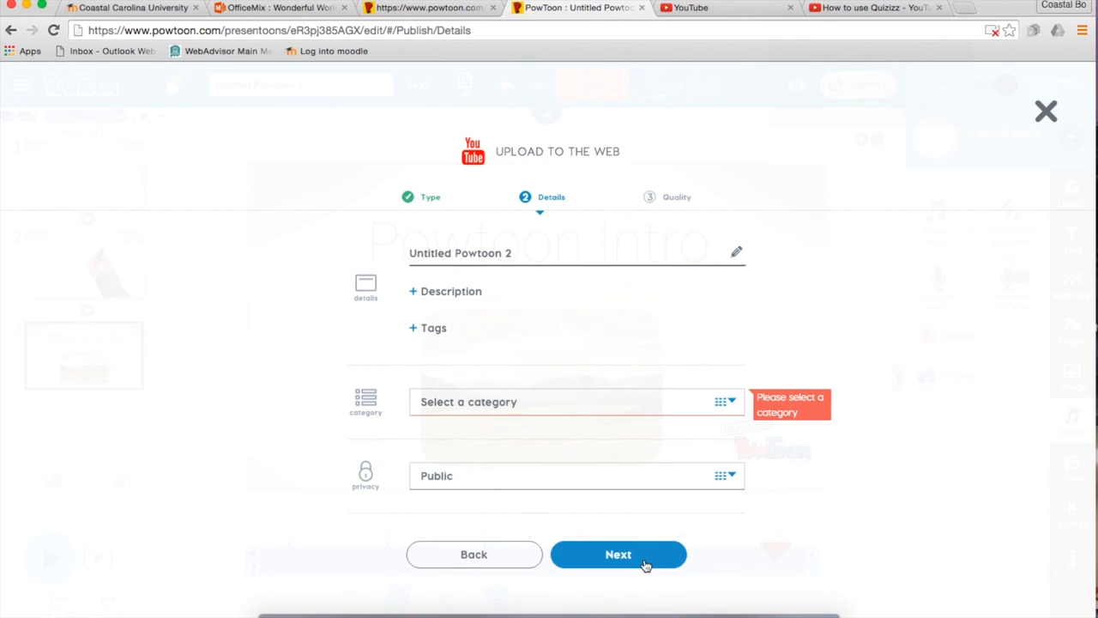
left_click(681, 410)
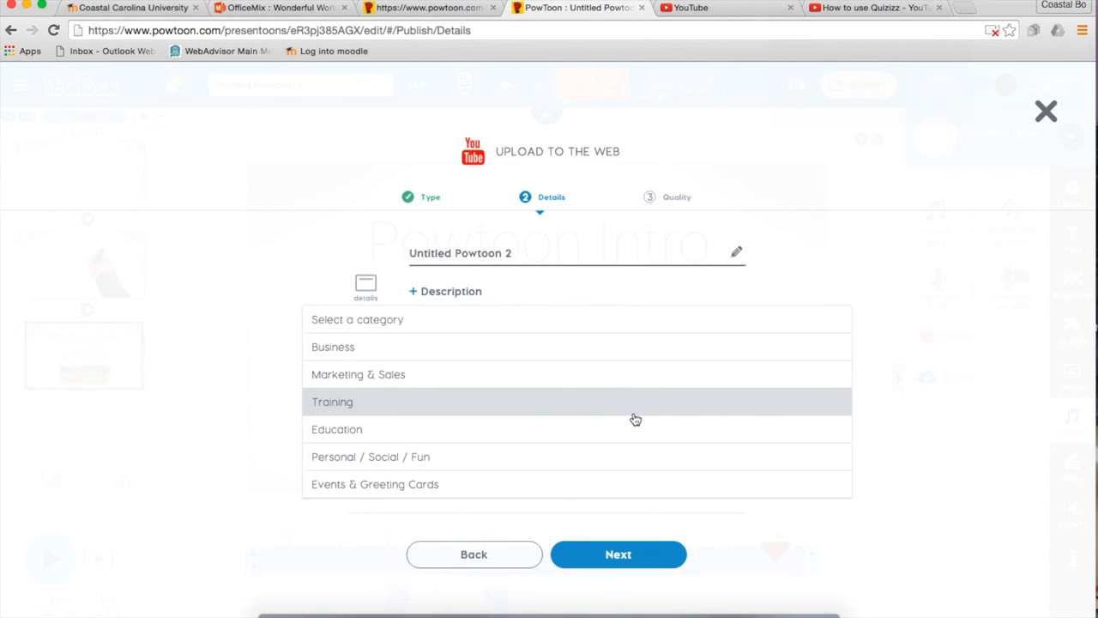
left_click(633, 414)
left_click(645, 564)
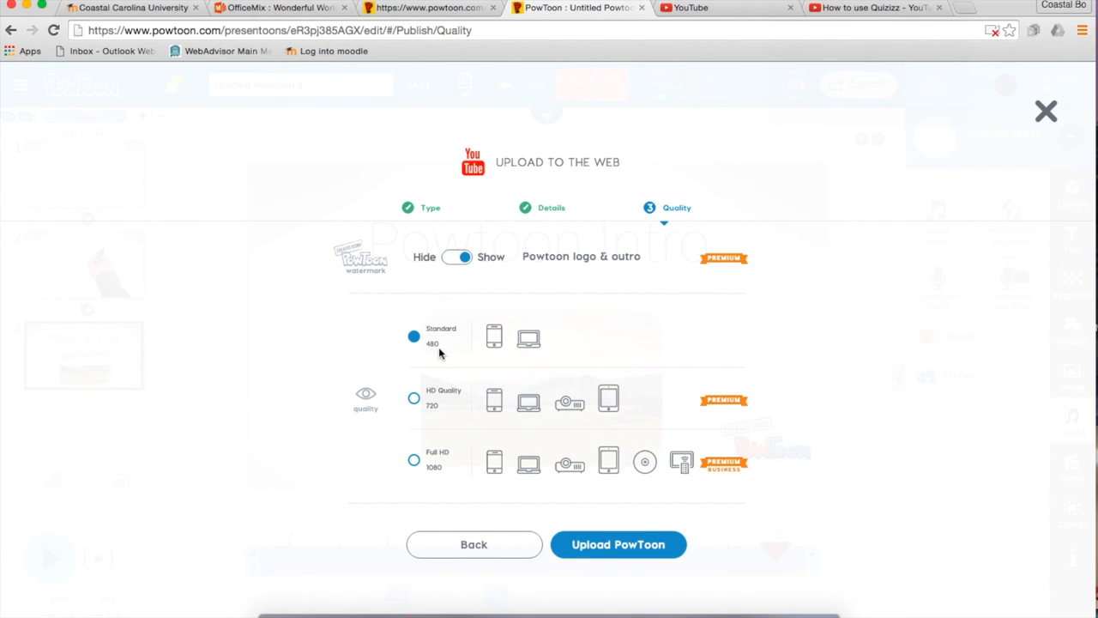
Upload the video to YouTube in Standard 480 quality and dismiss the desktop notification.
left_click(654, 548)
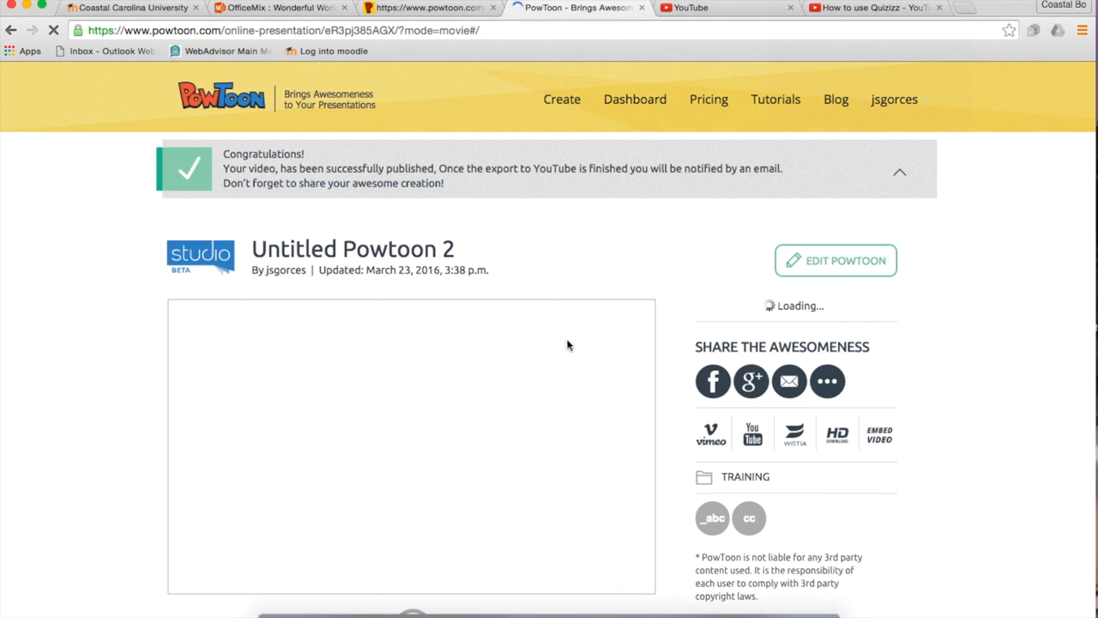
scroll(468, 423, "down", 3)
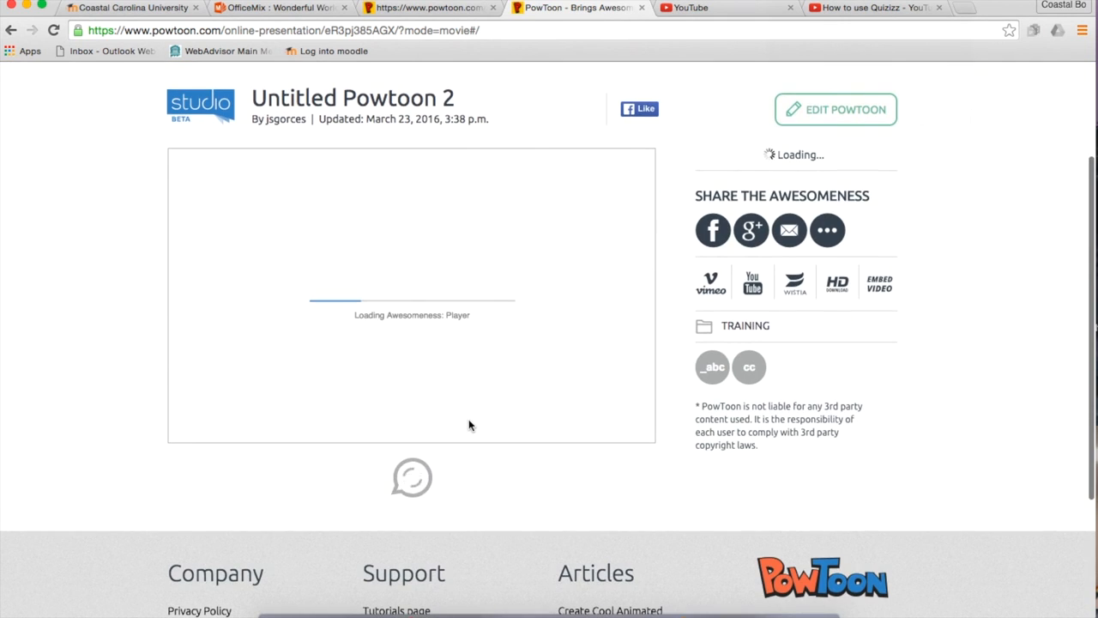
scroll(551, 211, "up", 3)
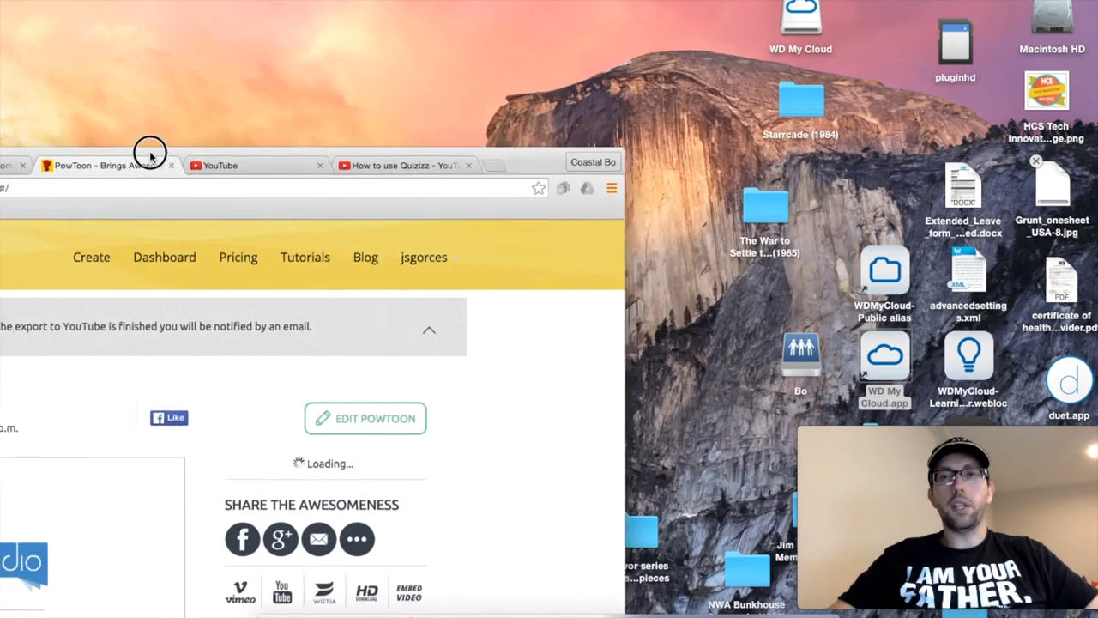
left_click_drag(151, 155, 321, 45)
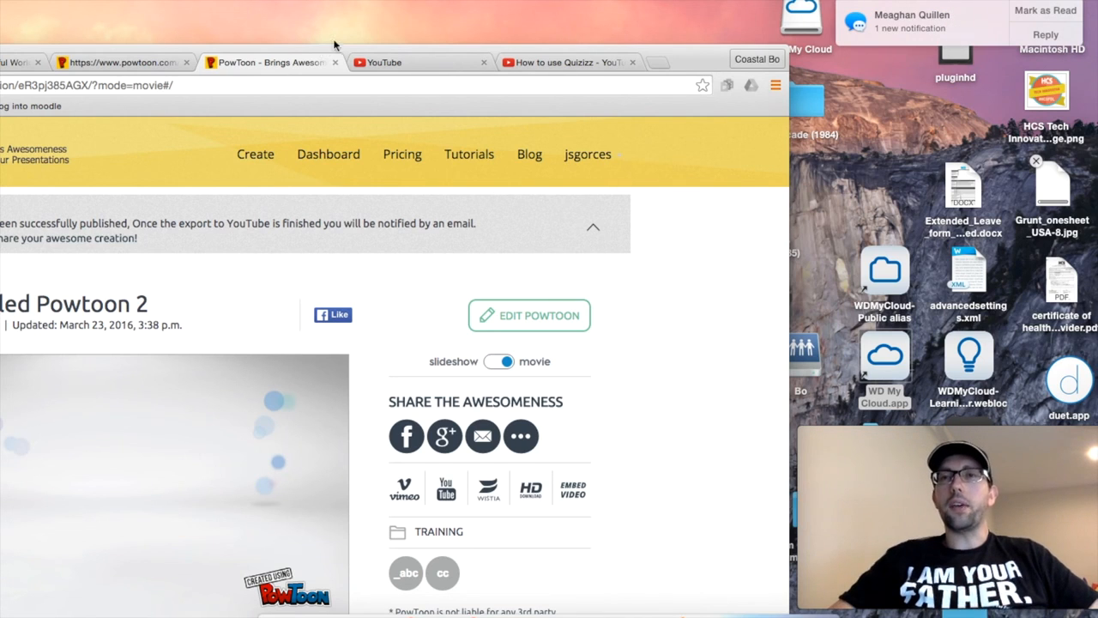
left_click(1046, 11)
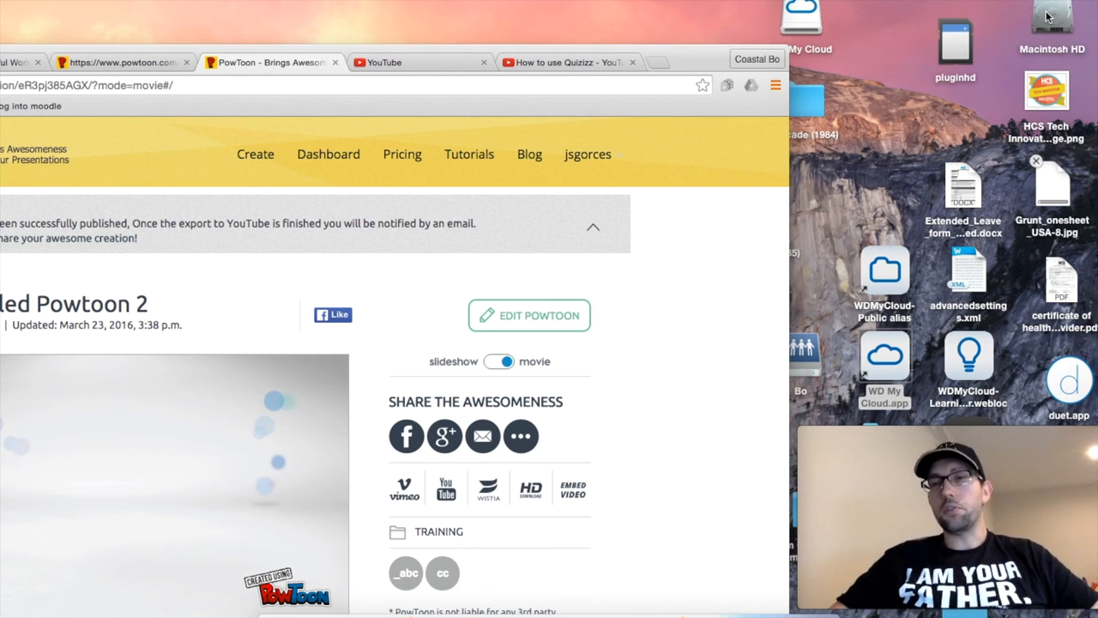